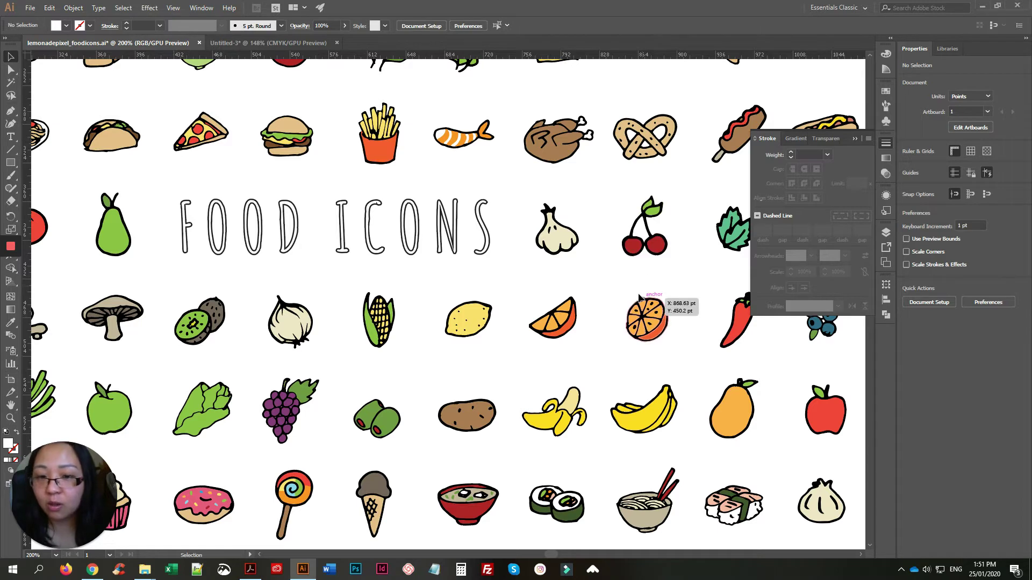
Copy the cherry icon from the food icons document and paste it into the Untitled-3 document.
{"action": "left_click_drag", "start_coordinate": [609, 290], "coordinate": [707, 400]}
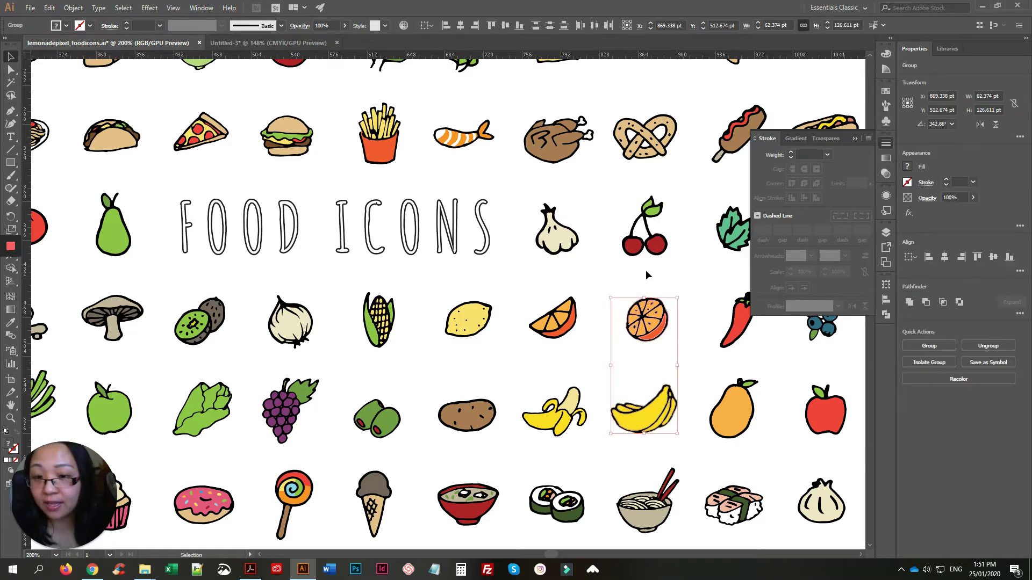
{"action": "left_click", "coordinate": [605, 288]}
{"action": "left_click_drag", "start_coordinate": [610, 187], "coordinate": [693, 275]}
{"action": "left_click", "coordinate": [397, 63]}
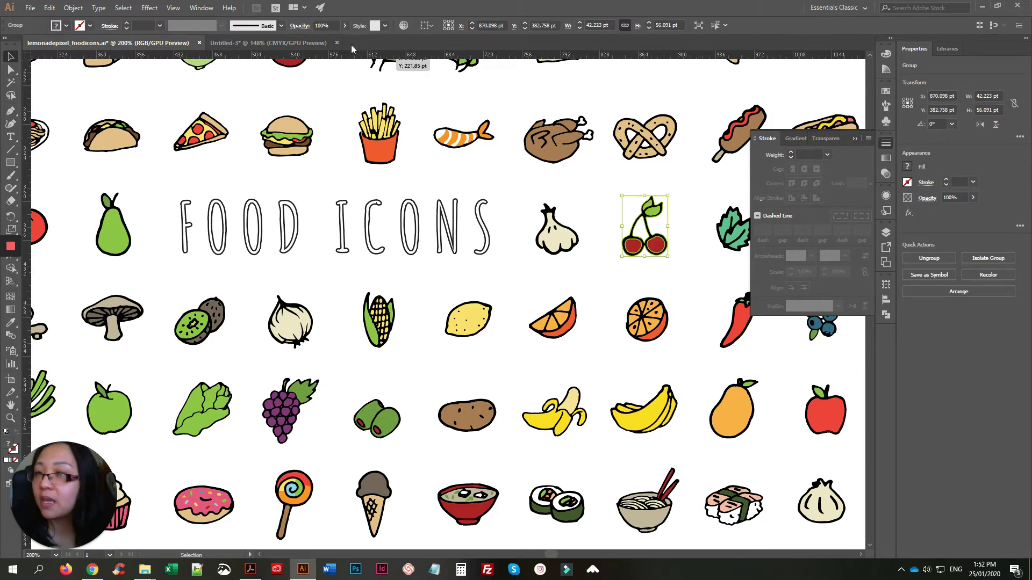
{"action": "left_click", "coordinate": [268, 43]}
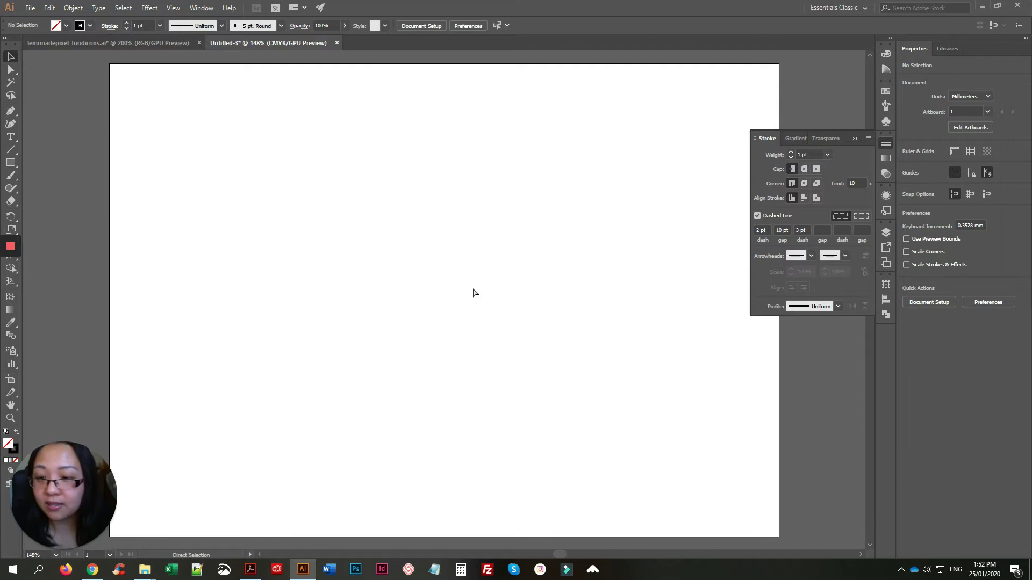
{"action": "key", "text": "ctrl+v"}
Enlarge the pasted cherry icon to about 97 by 129 mm and position it near the middle of the artboard.
{"action": "left_click_drag", "start_coordinate": [463, 323], "coordinate": [669, 548]}
{"action": "left_click_drag", "start_coordinate": [598, 362], "coordinate": [489, 227]}
{"action": "left_click_drag", "start_coordinate": [525, 412], "coordinate": [540, 433]}
{"action": "left_click", "coordinate": [565, 389]}
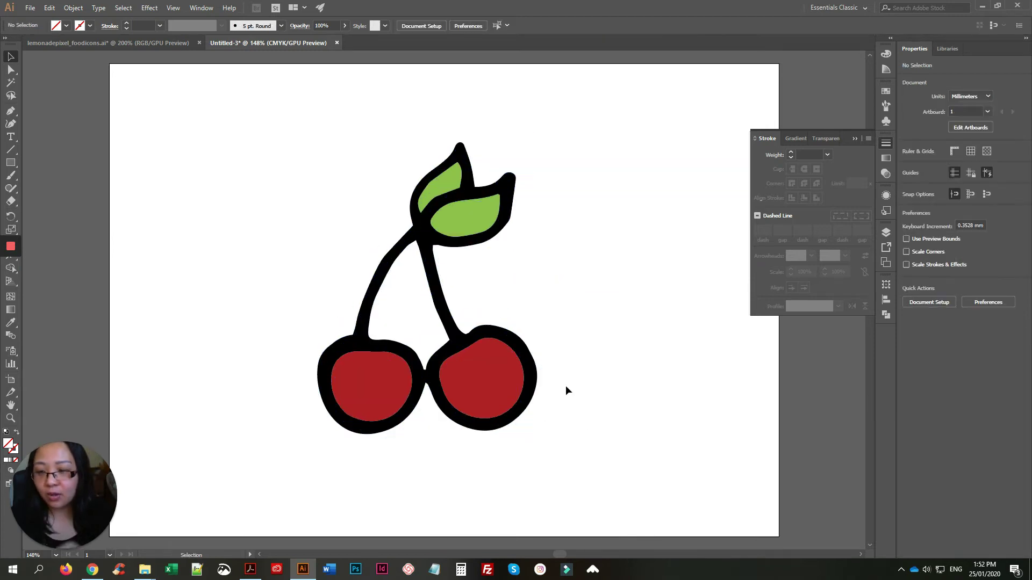
Ungroup the cherry artwork into its separate outline and colour shapes.
{"action": "left_click_drag", "start_coordinate": [341, 149], "coordinate": [566, 377]}
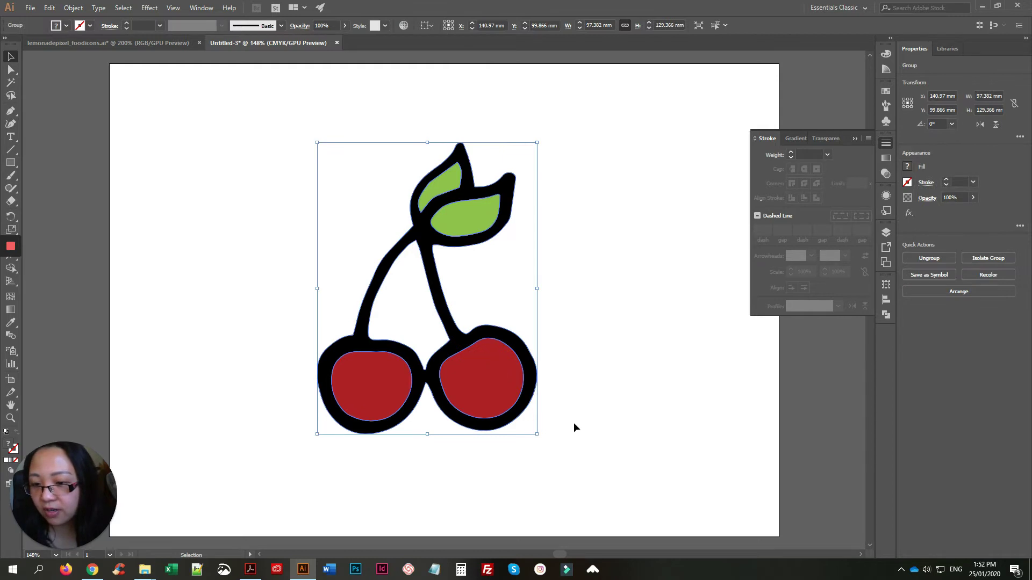
{"action": "left_click", "coordinate": [594, 365]}
{"action": "left_click", "coordinate": [529, 357]}
{"action": "key", "text": "ctrl"}
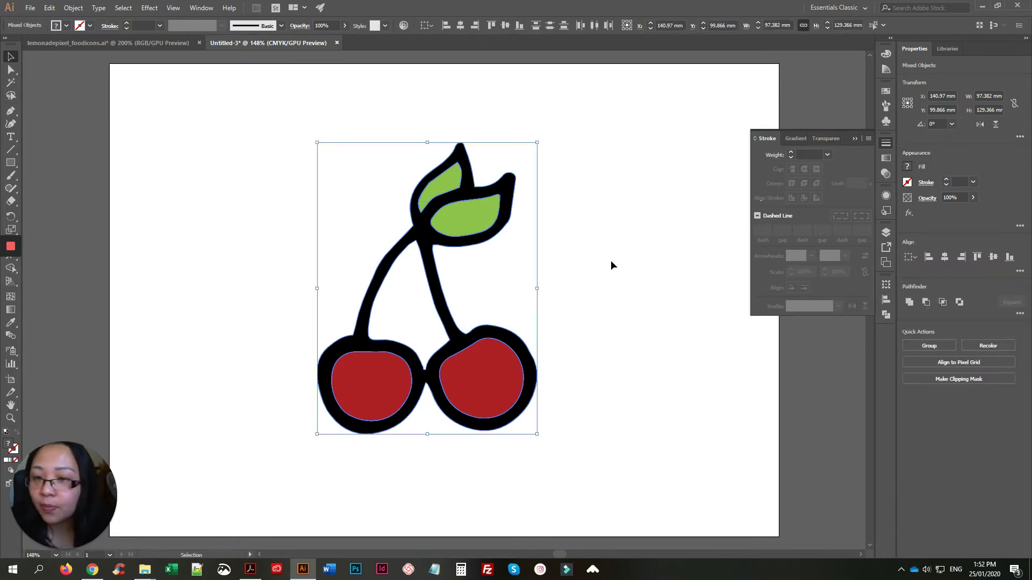
Try moving the black outline away from the coloured shapes and undo the move.
{"action": "left_click", "coordinate": [643, 246]}
{"action": "left_click_drag", "start_coordinate": [514, 186], "coordinate": [652, 186]}
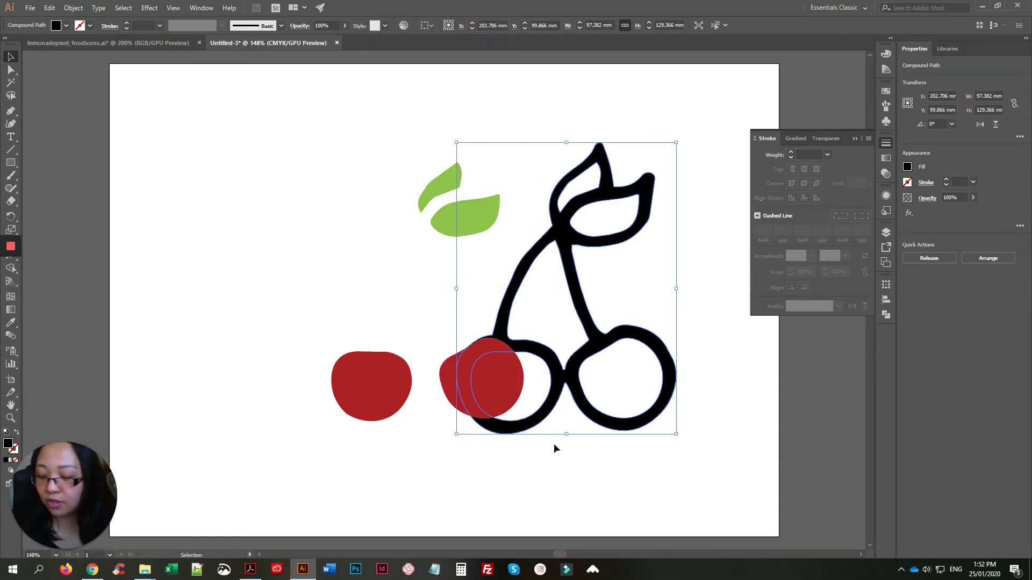
{"action": "key", "text": "ctrl+z"}
{"action": "left_click", "coordinate": [523, 234]}
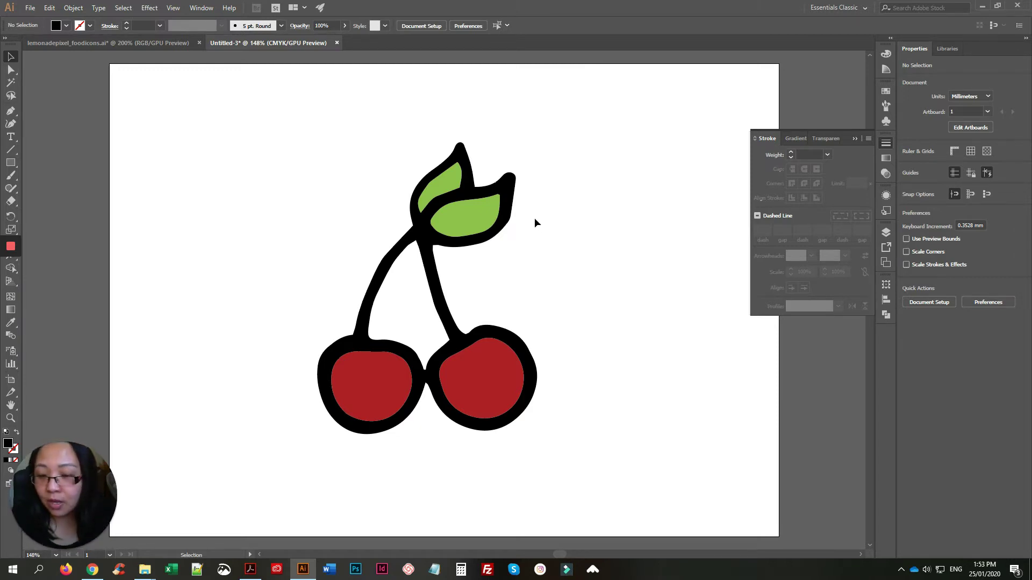
Start an Offset Path on the black cherry outline with the preview enabled.
{"action": "left_click", "coordinate": [433, 270]}
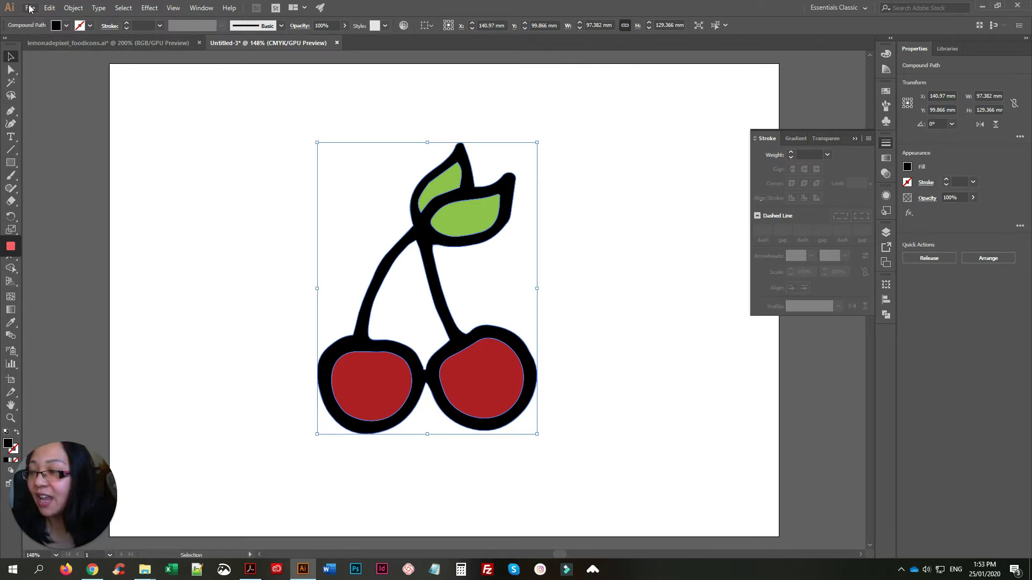
{"action": "left_click", "coordinate": [71, 7]}
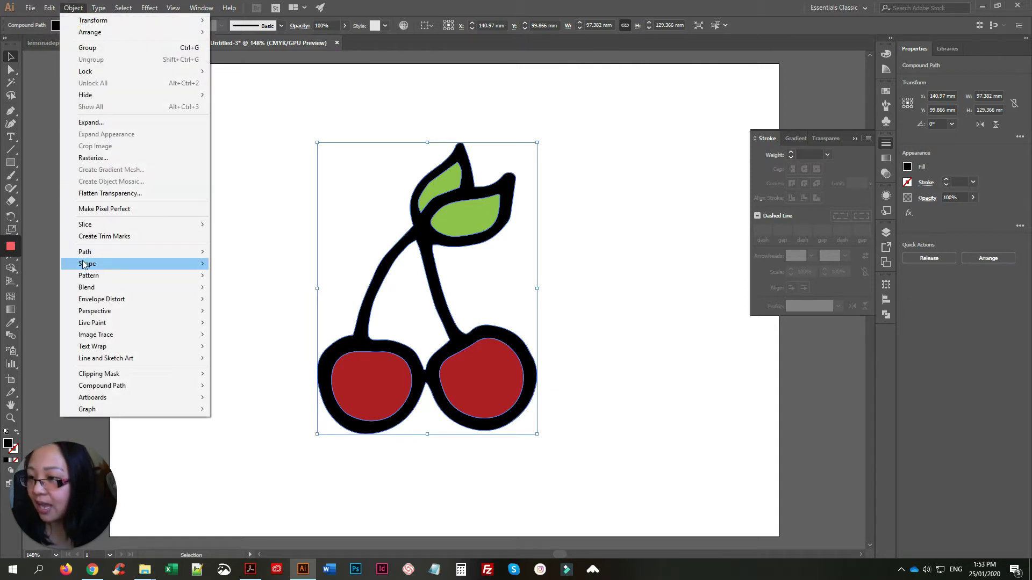
{"action": "mouse_move", "coordinate": [88, 257]}
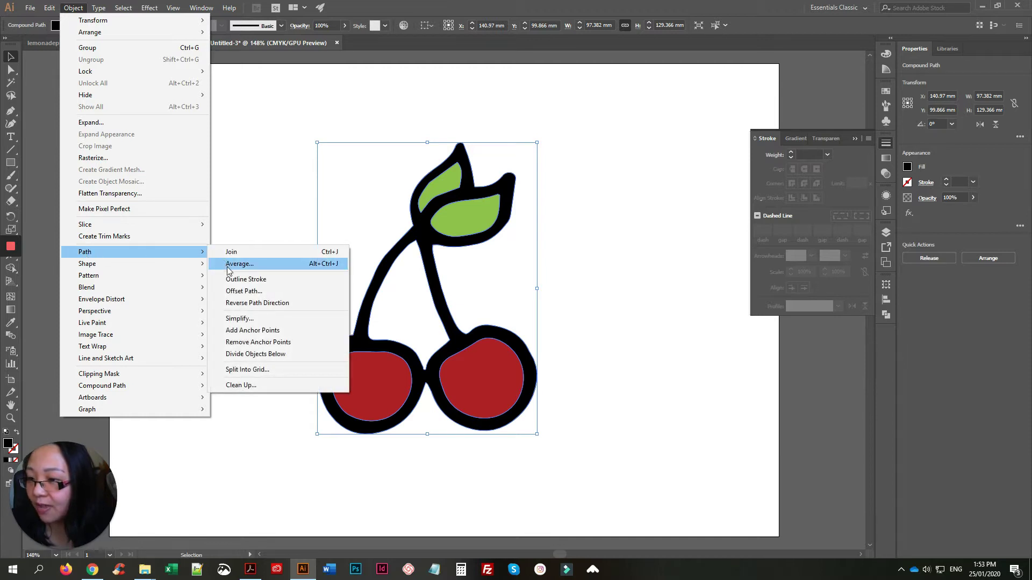
{"action": "left_click", "coordinate": [230, 292]}
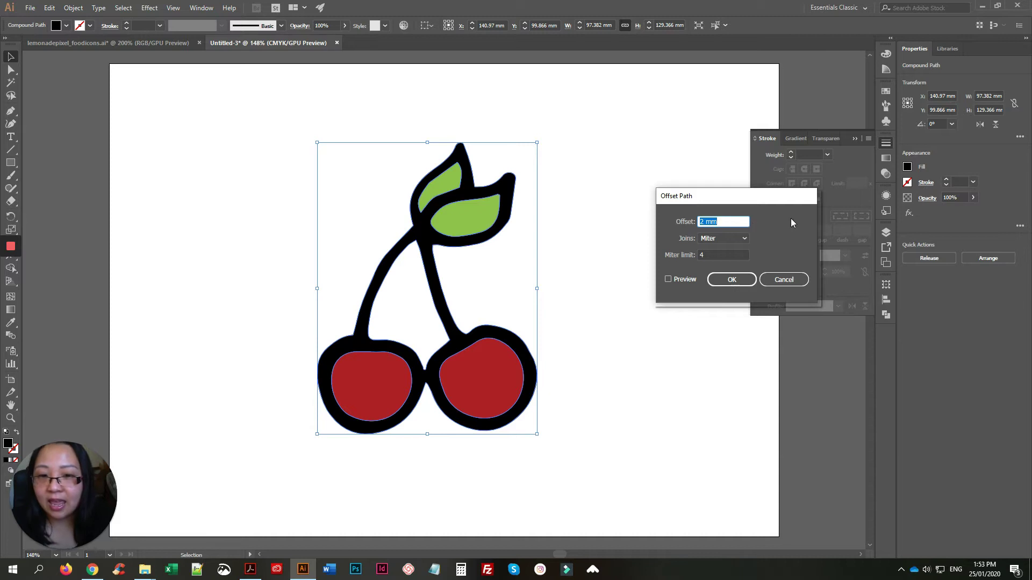
{"action": "left_click", "coordinate": [684, 280]}
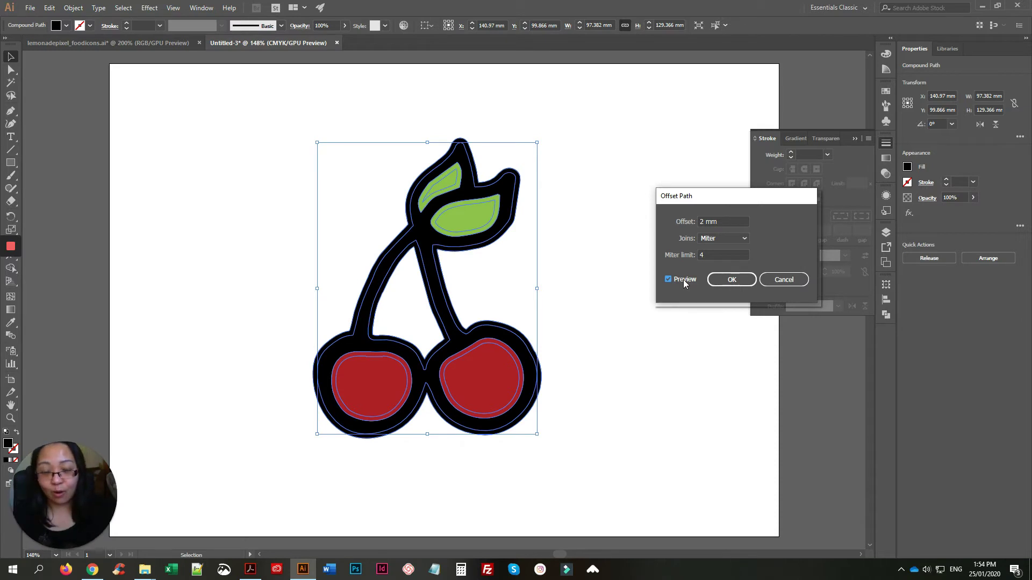
Preview the path offset at 10 mm and reset it to 2 mm.
{"action": "double_click", "coordinate": [701, 222]}
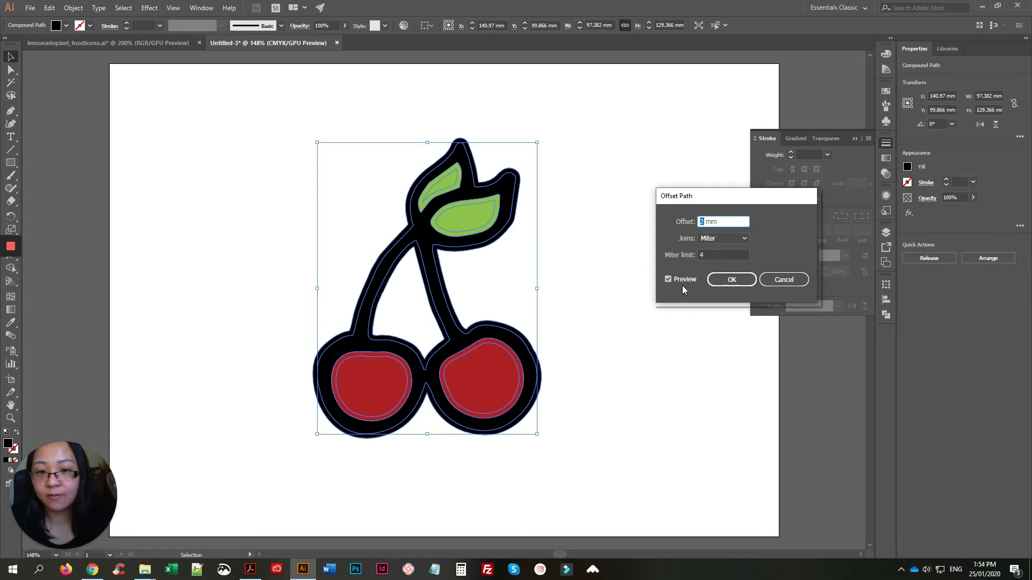
{"action": "type", "text": "10"}
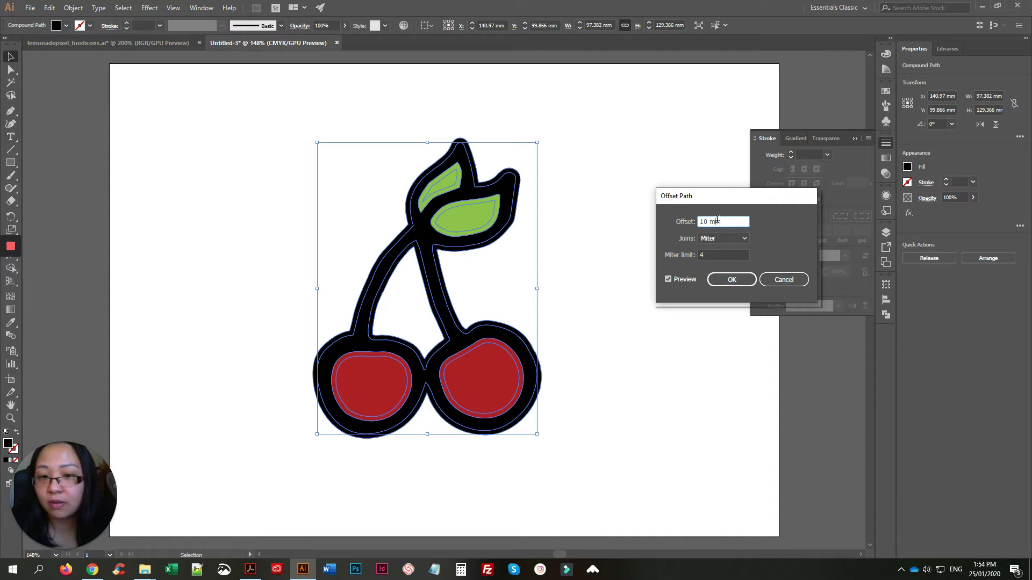
{"action": "left_click", "coordinate": [721, 254]}
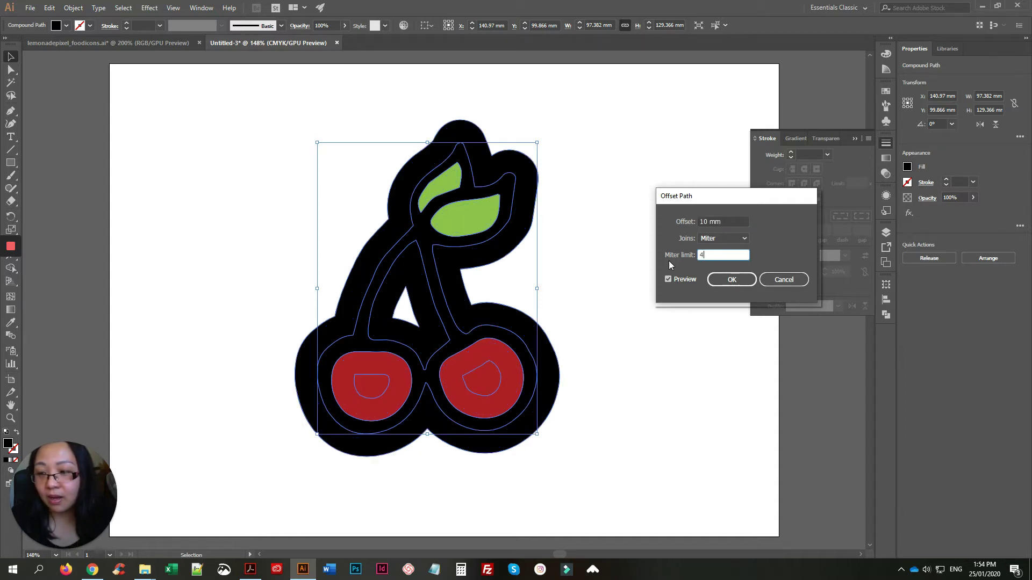
{"action": "double_click", "coordinate": [703, 222]}
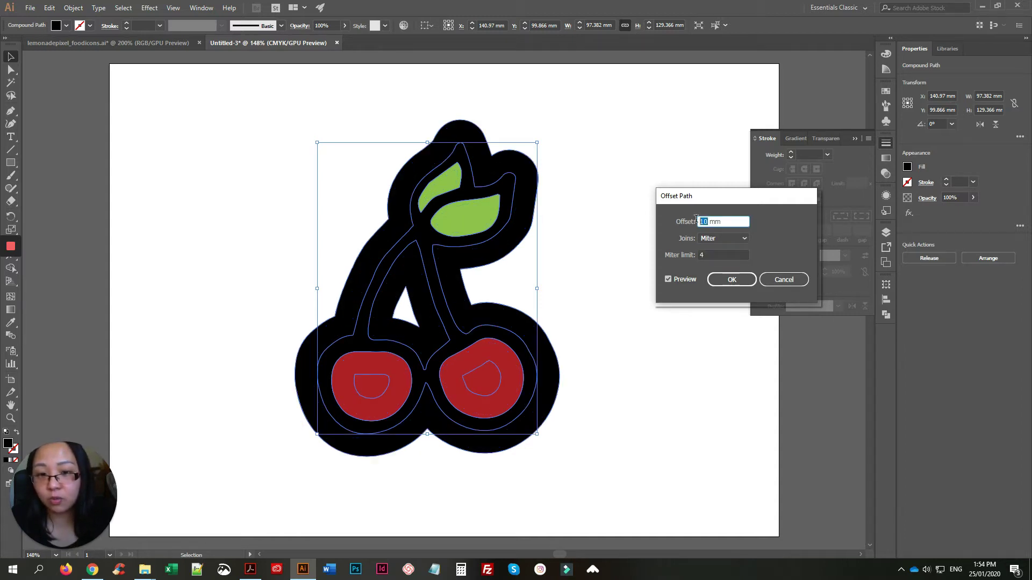
{"action": "type", "text": "2"}
{"action": "left_click", "coordinate": [718, 255]}
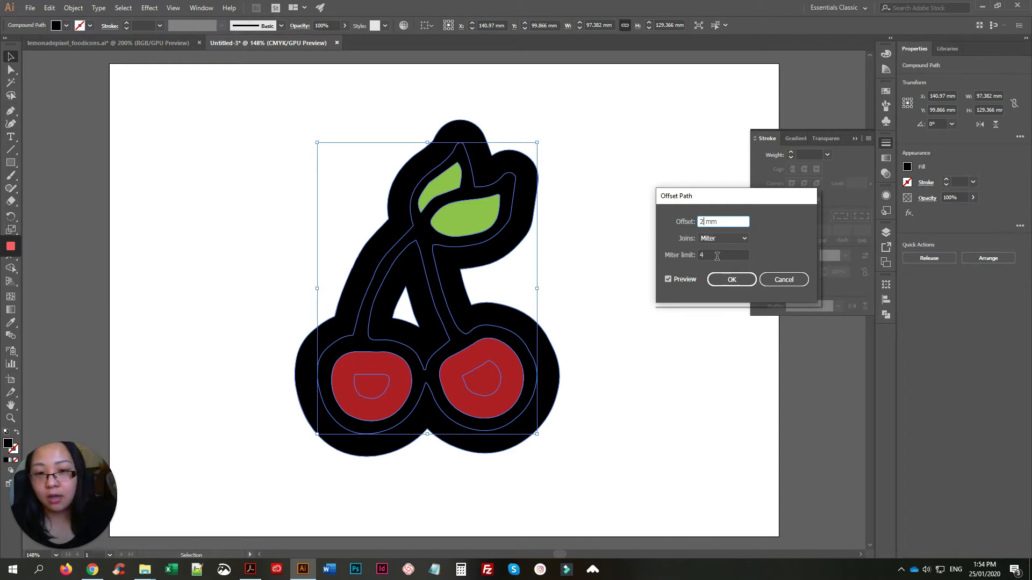
Preview the 2 mm offset with Round joins and with Bevel joins.
{"action": "left_click", "coordinate": [721, 239]}
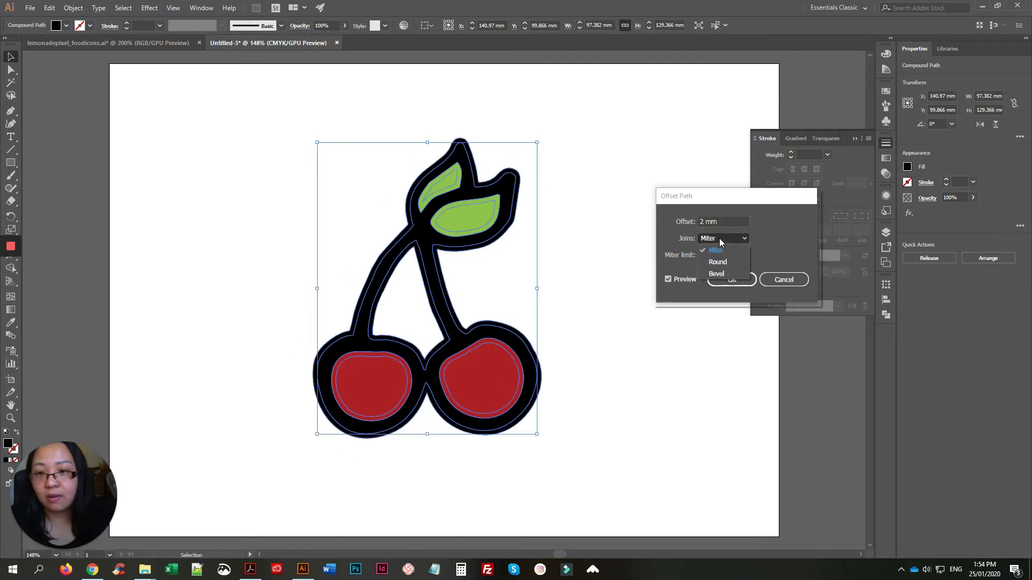
{"action": "left_click", "coordinate": [721, 261]}
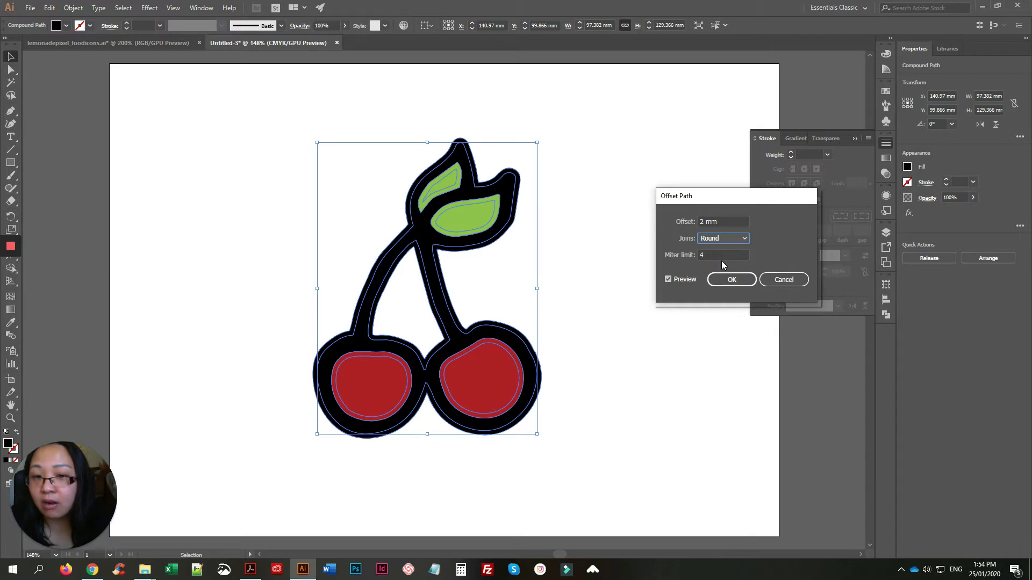
{"action": "left_click", "coordinate": [716, 221]}
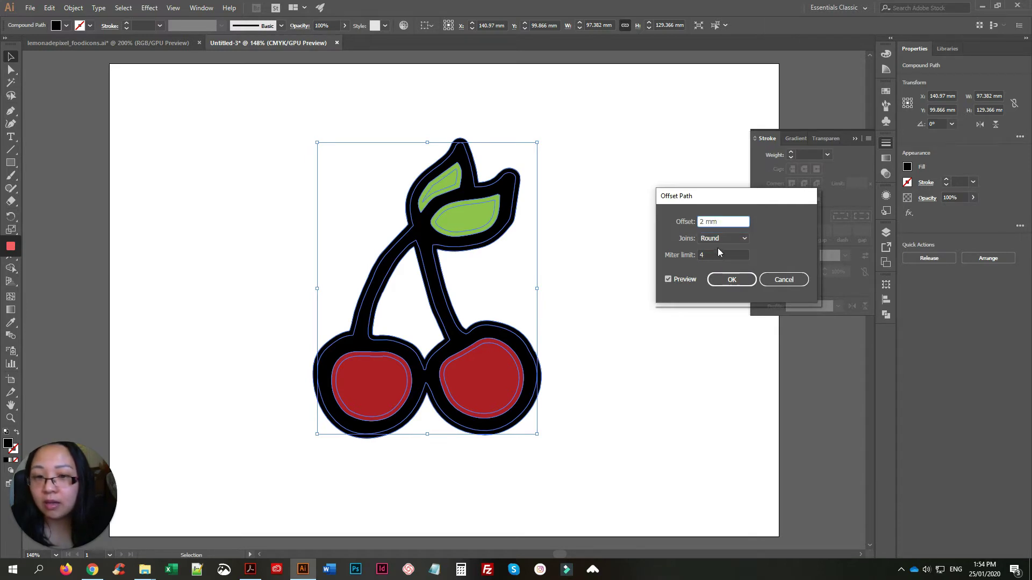
{"action": "left_click", "coordinate": [720, 239]}
{"action": "left_click", "coordinate": [722, 273]}
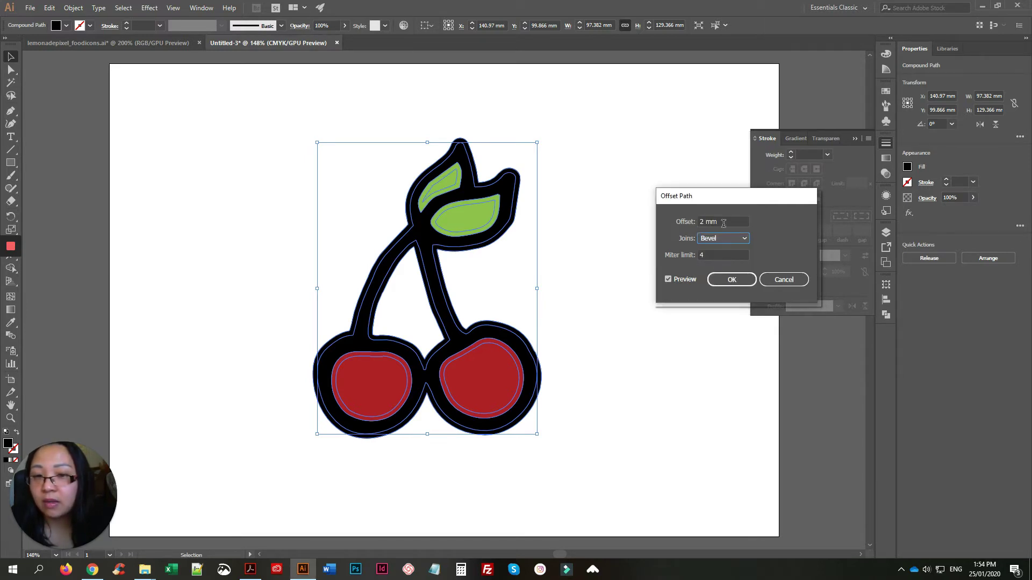
{"action": "left_click", "coordinate": [723, 222]}
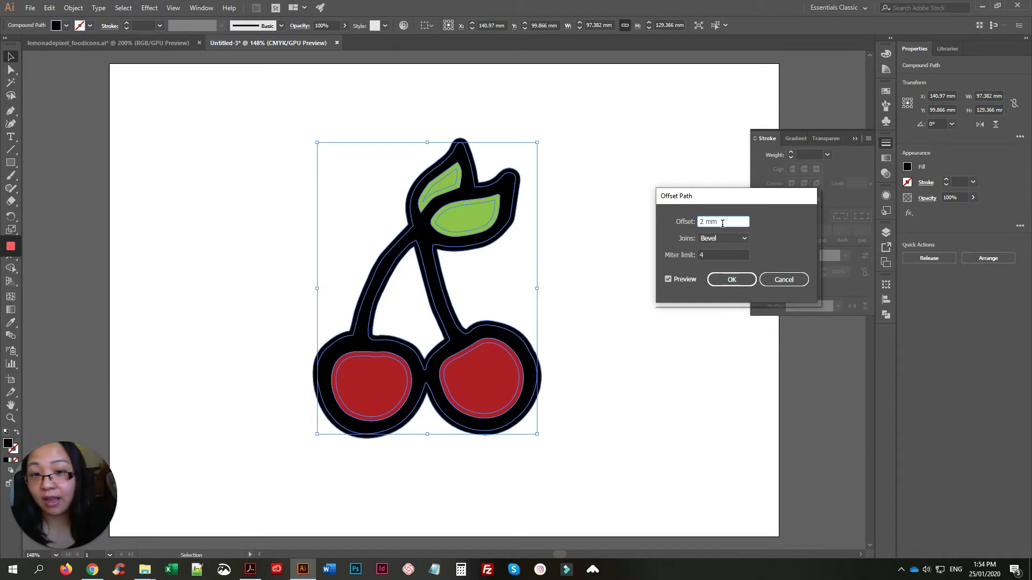
Set the joins to Miter, apply the 2 mm offset and deselect the artwork.
{"action": "left_click", "coordinate": [721, 236]}
{"action": "left_click", "coordinate": [722, 247]}
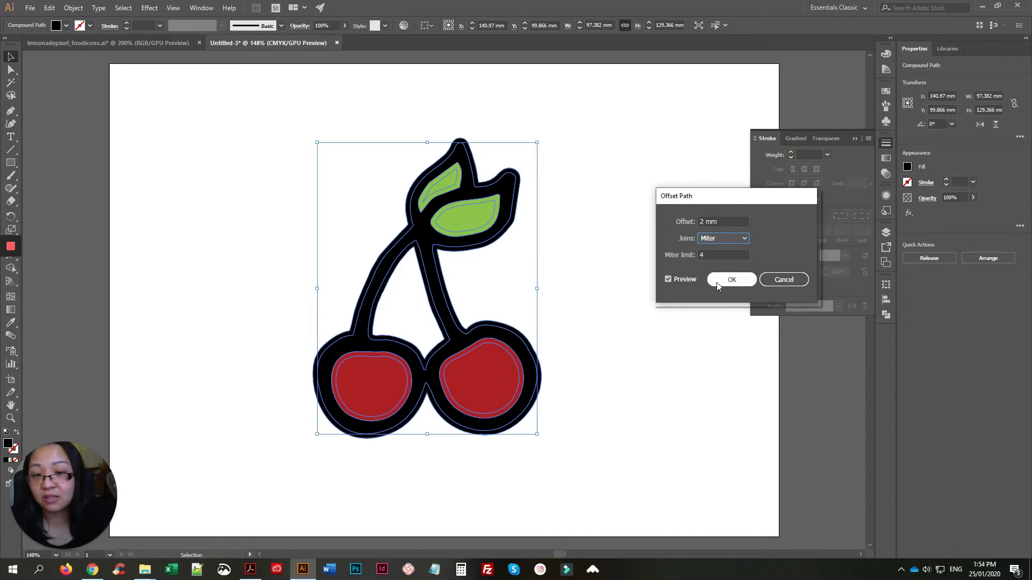
{"action": "left_click", "coordinate": [732, 280]}
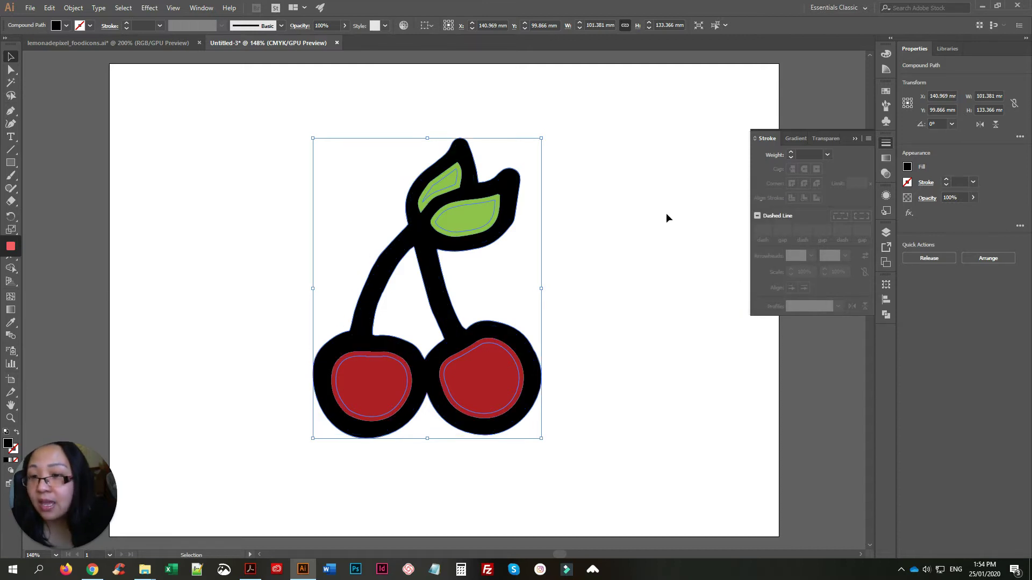
{"action": "left_click", "coordinate": [546, 192]}
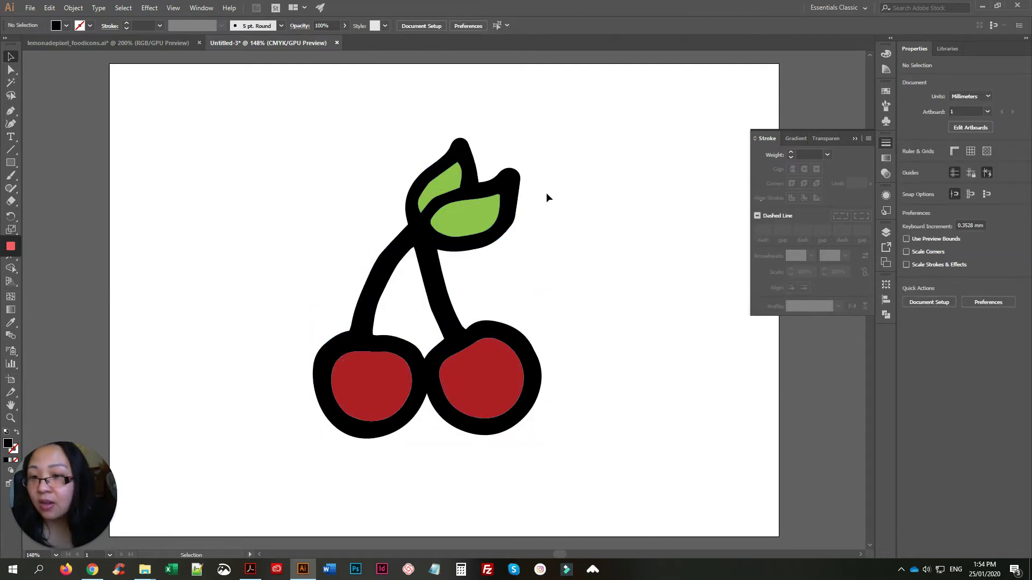
Select the offset path around the cherries with Direct Selection and fill it with the light orange swatch.
{"action": "left_click", "coordinate": [518, 178]}
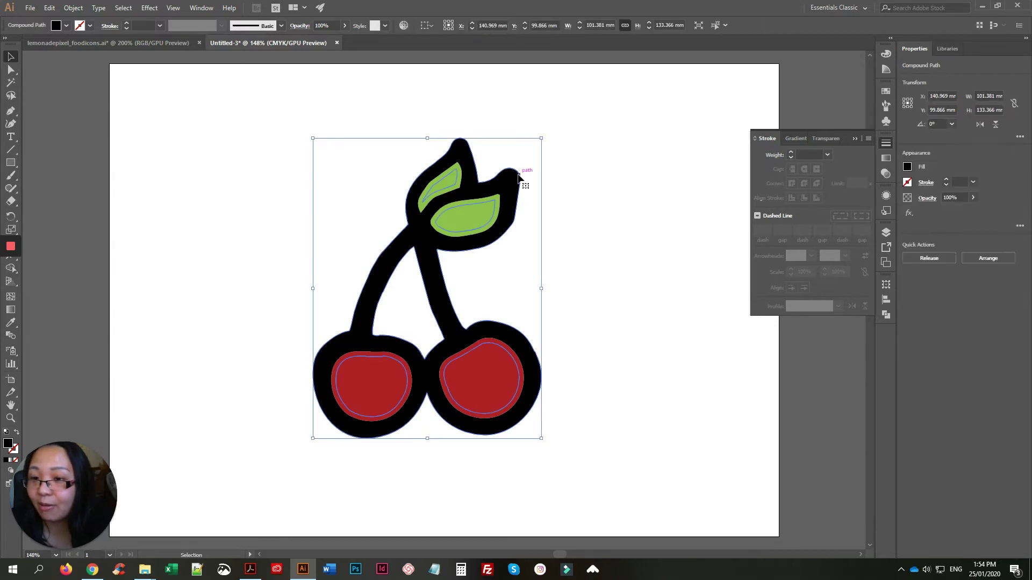
{"action": "left_click", "coordinate": [553, 150]}
{"action": "left_click", "coordinate": [519, 179]}
{"action": "key", "text": "a"}
{"action": "left_click", "coordinate": [469, 128]}
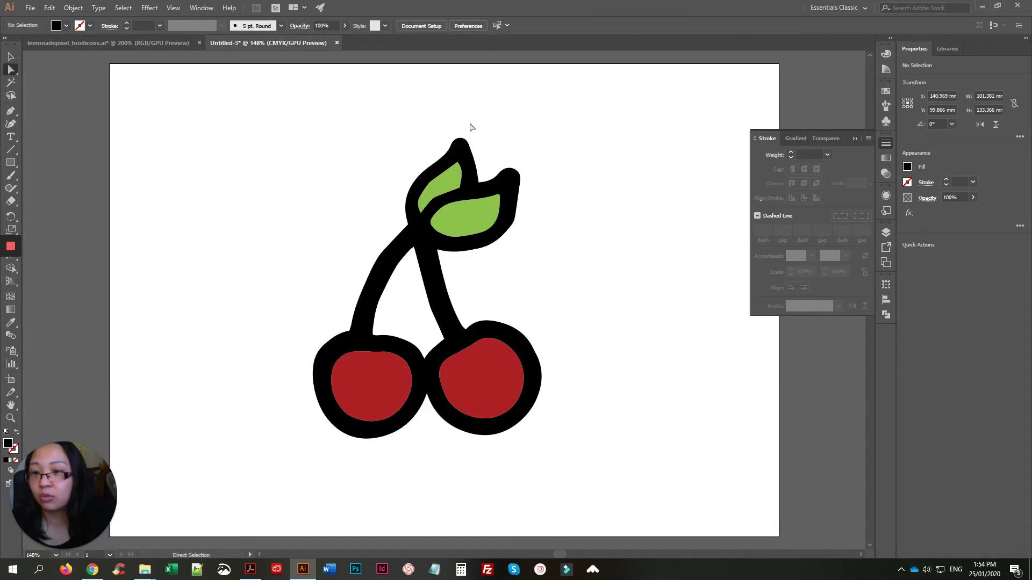
{"action": "left_click", "coordinate": [460, 143]}
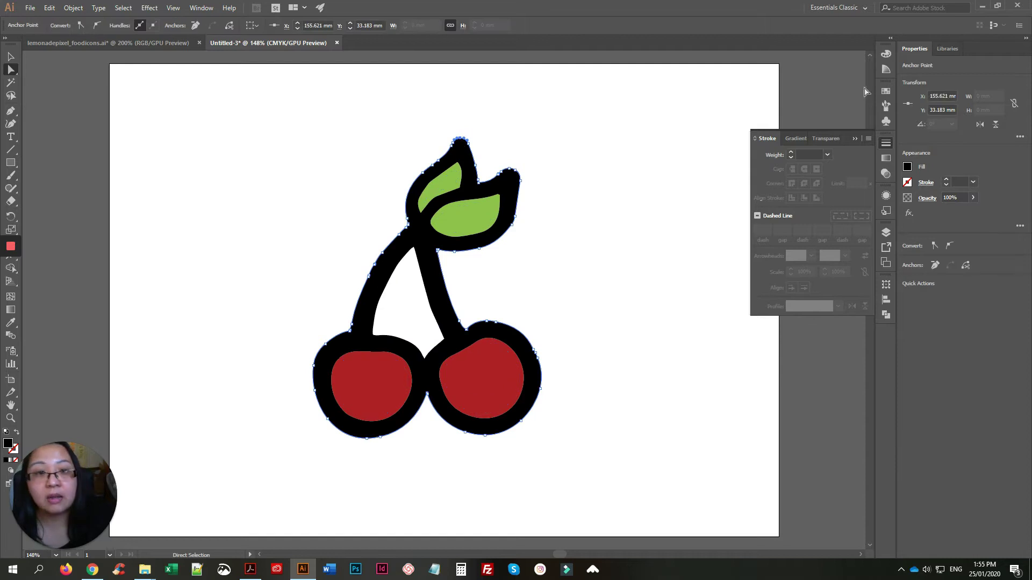
{"action": "left_click", "coordinate": [884, 92]}
{"action": "left_click", "coordinate": [856, 120]}
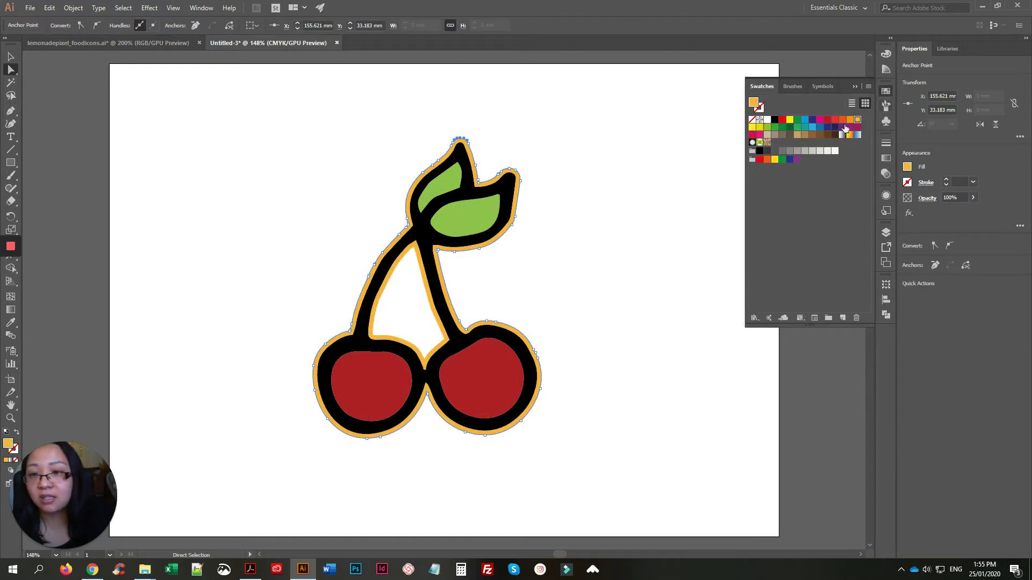
{"action": "left_click", "coordinate": [714, 166]}
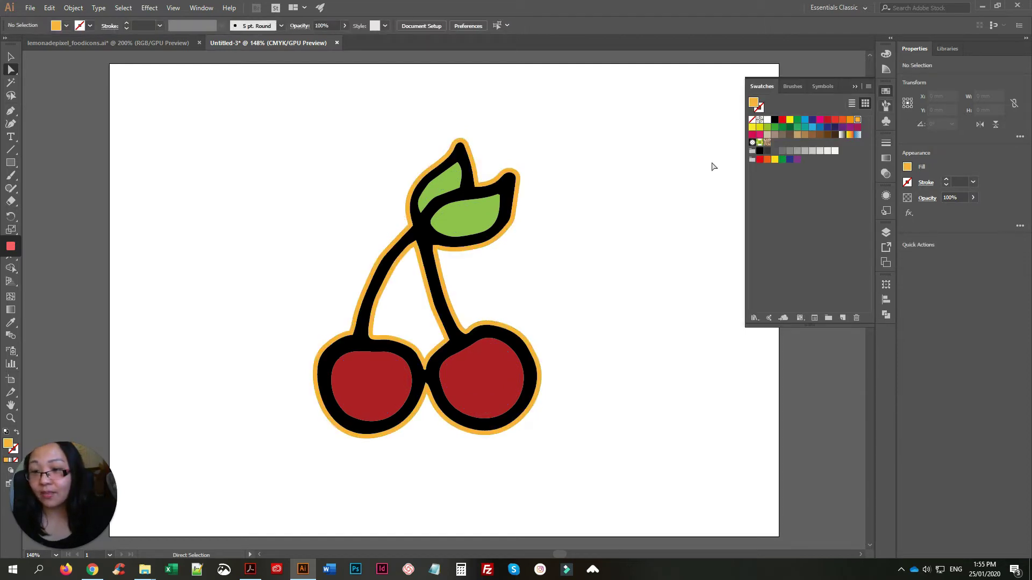
Swap fill and stroke on the whole offset path, giving it no fill and a 1 pt light orange stroke.
{"action": "left_click", "coordinate": [508, 235]}
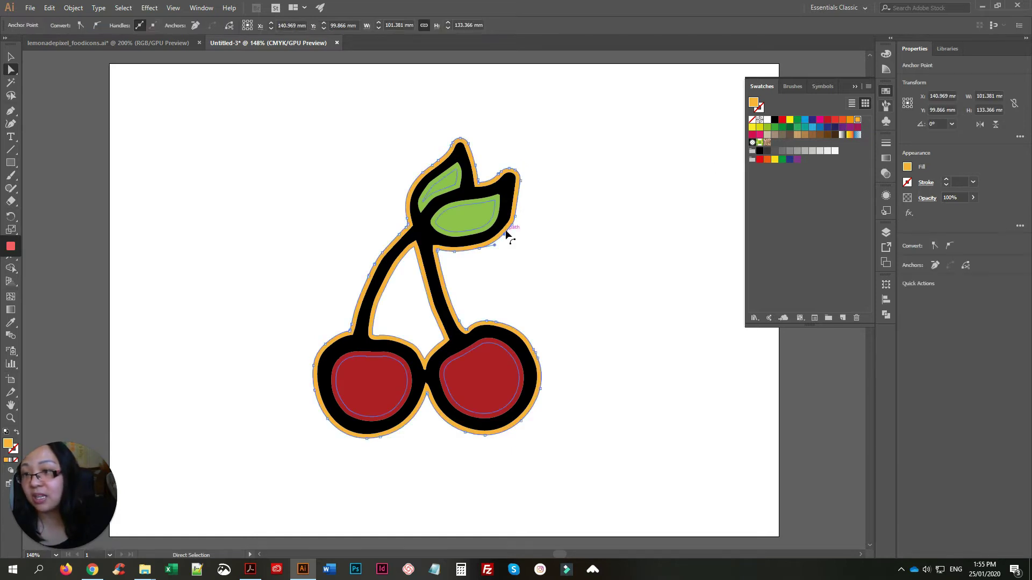
{"action": "left_click", "coordinate": [17, 434]}
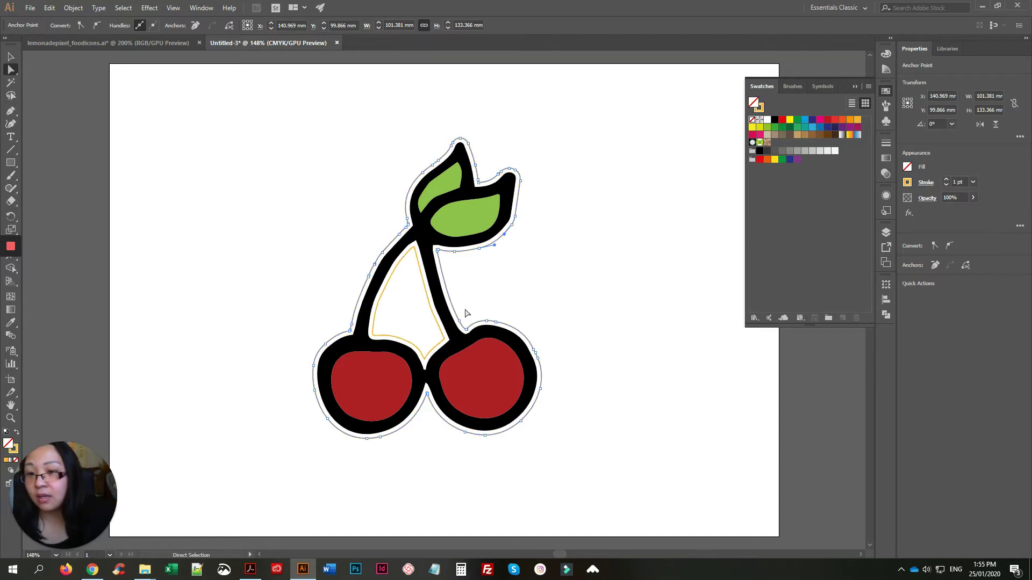
{"action": "left_click", "coordinate": [598, 260]}
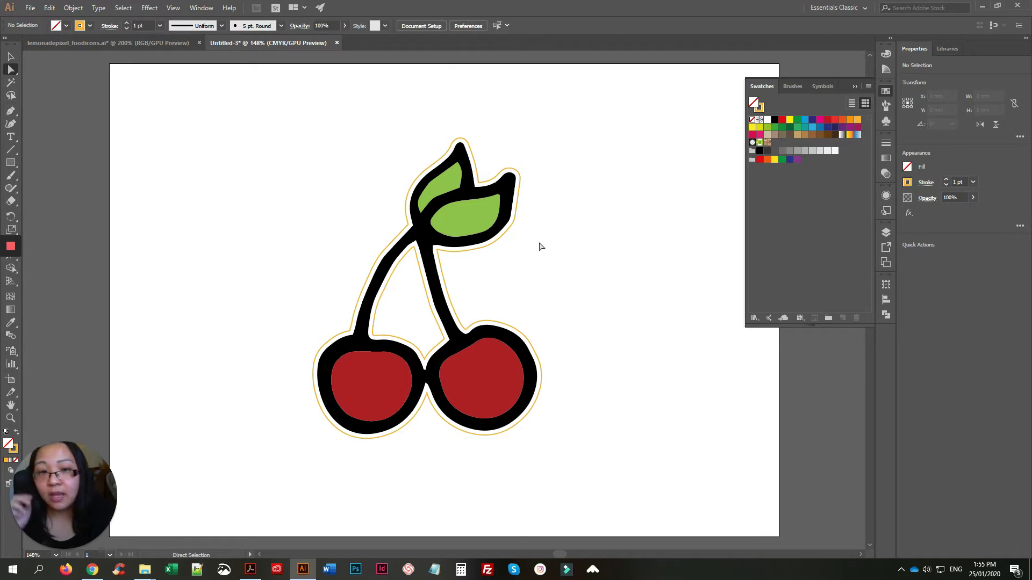
{"action": "left_click", "coordinate": [855, 86]}
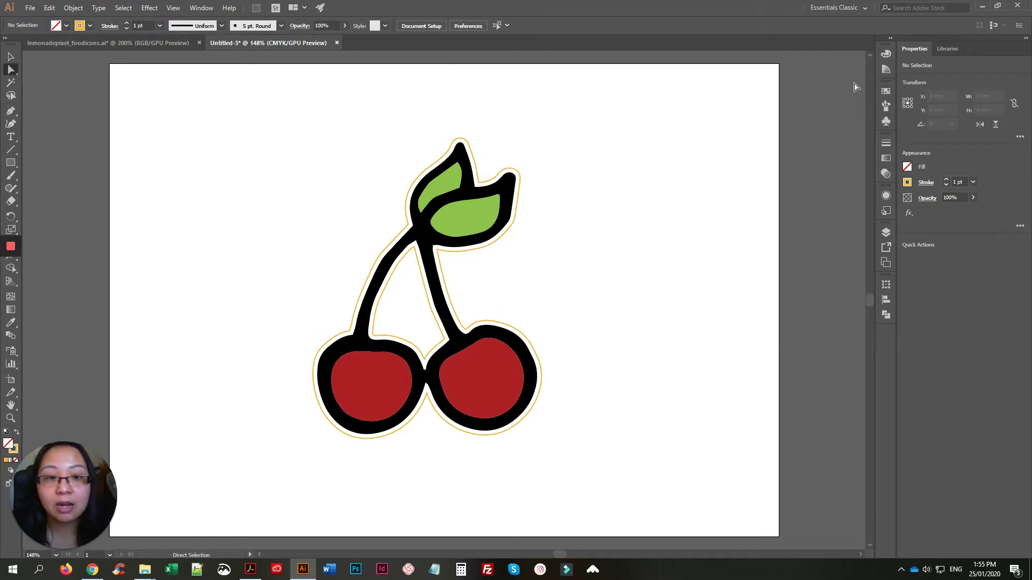
Enable a dashed line for the stroke with a 2 pt dash and 1 pt gap, clearing the second dash value.
{"action": "left_click", "coordinate": [887, 143]}
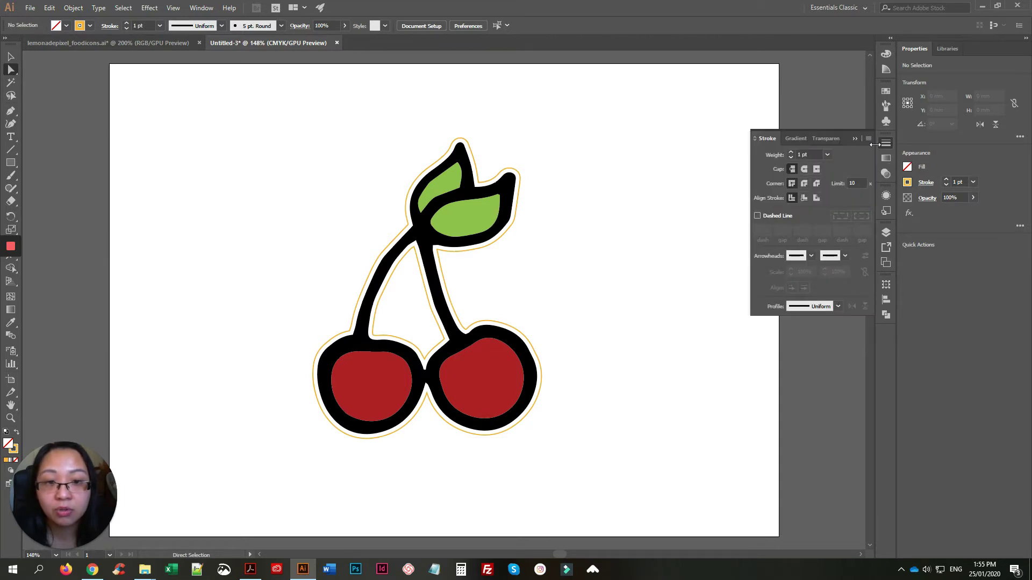
{"action": "left_click", "coordinate": [758, 216]}
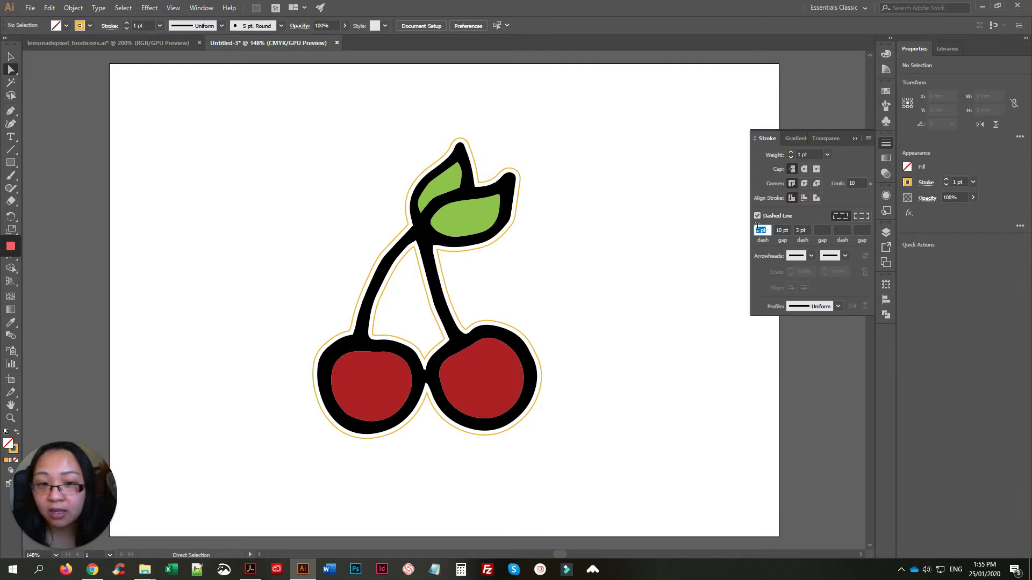
{"action": "left_click", "coordinate": [807, 229]}
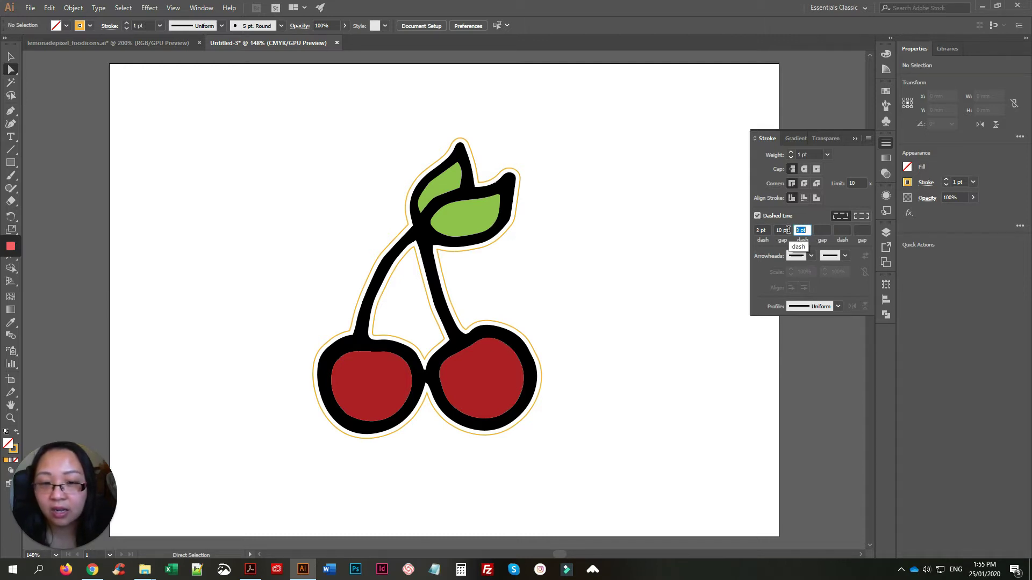
{"action": "key", "text": "BackSpace"}
{"action": "key", "text": "BackSpace"}
{"action": "key", "text": "BackSpace"}
{"action": "key", "text": "BackSpace"}
{"action": "double_click", "coordinate": [782, 230]}
{"action": "type", "text": "1"}
{"action": "key", "text": "Return"}
Select the offset path around the cherries, give its stroke the 2 pt dash and 1 pt gap, and deselect it.
{"action": "left_click_drag", "start_coordinate": [469, 144], "coordinate": [469, 144]}
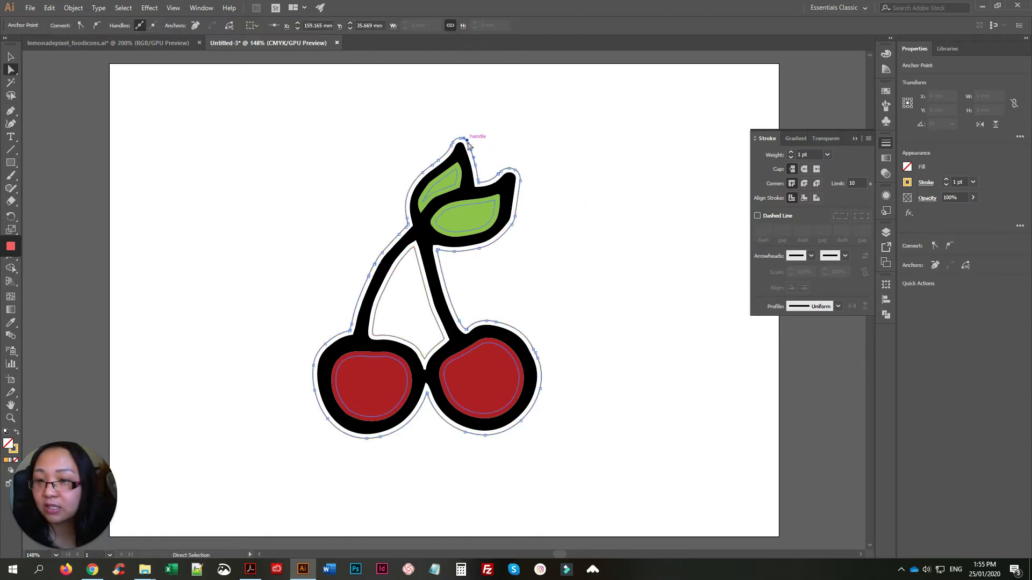
{"action": "left_click", "coordinate": [775, 218]}
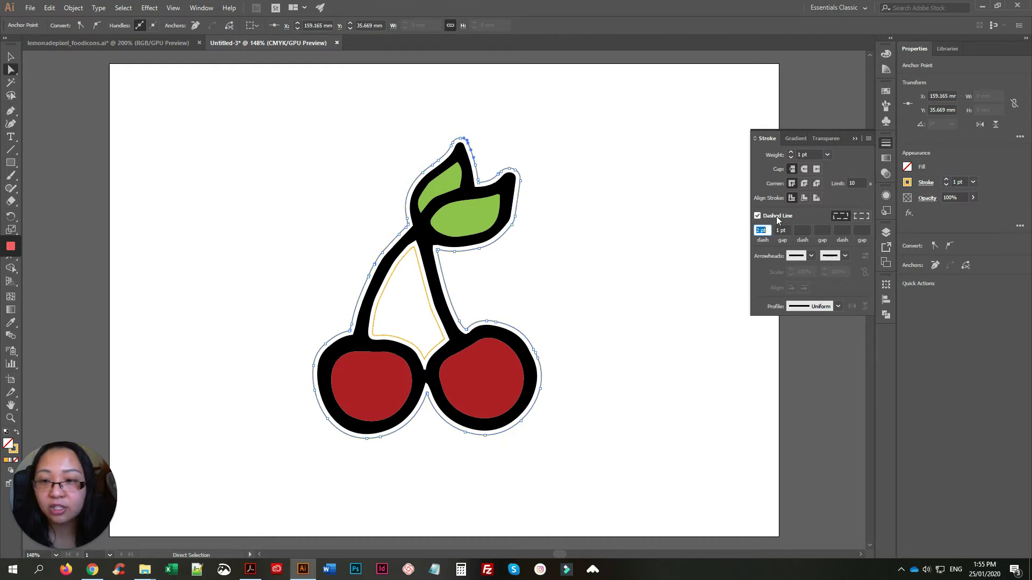
{"action": "left_click", "coordinate": [785, 228]}
{"action": "left_click_drag", "start_coordinate": [785, 226], "coordinate": [776, 226]}
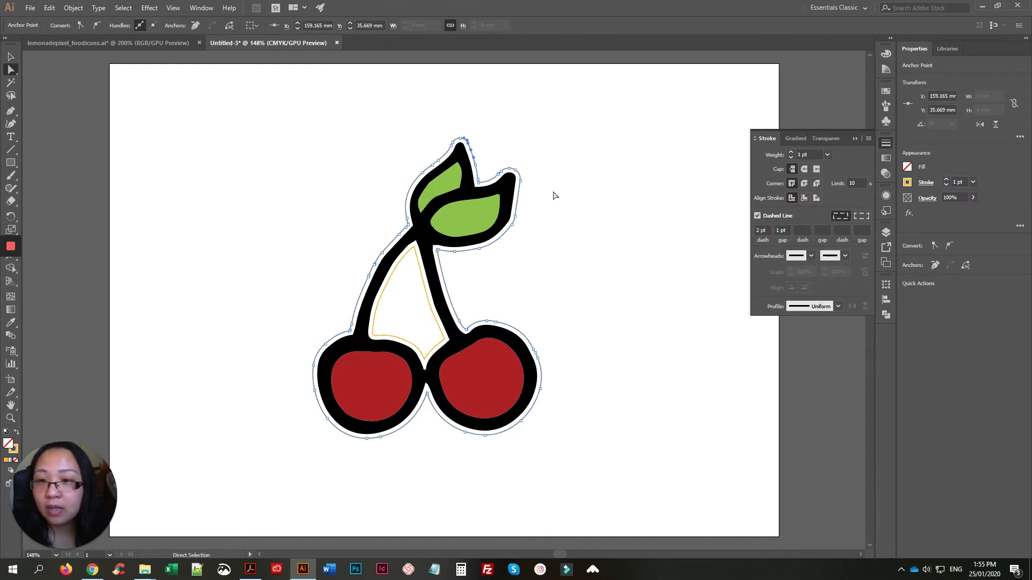
{"action": "left_click", "coordinate": [599, 186]}
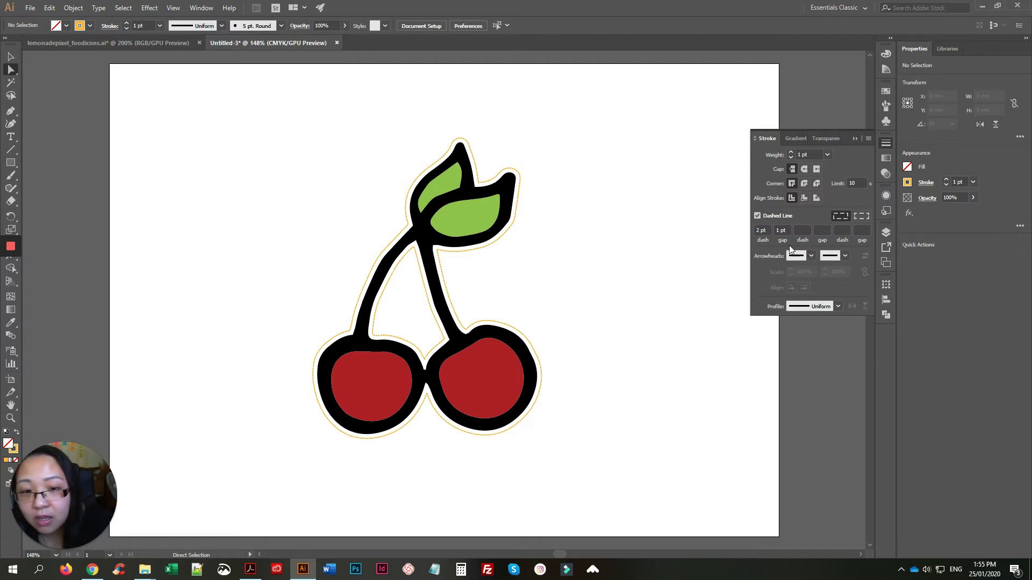
Clear the gap value of the offset path's dashed stroke and deselect the path.
{"action": "double_click", "coordinate": [785, 229]}
{"action": "key", "text": "BackSpace"}
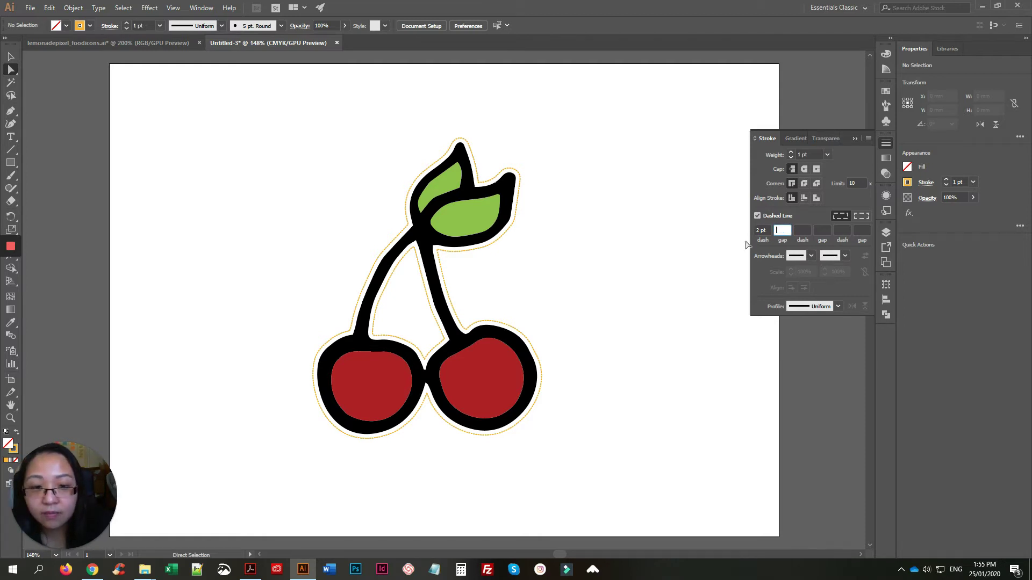
{"action": "key", "text": "Return"}
{"action": "left_click", "coordinate": [508, 229]}
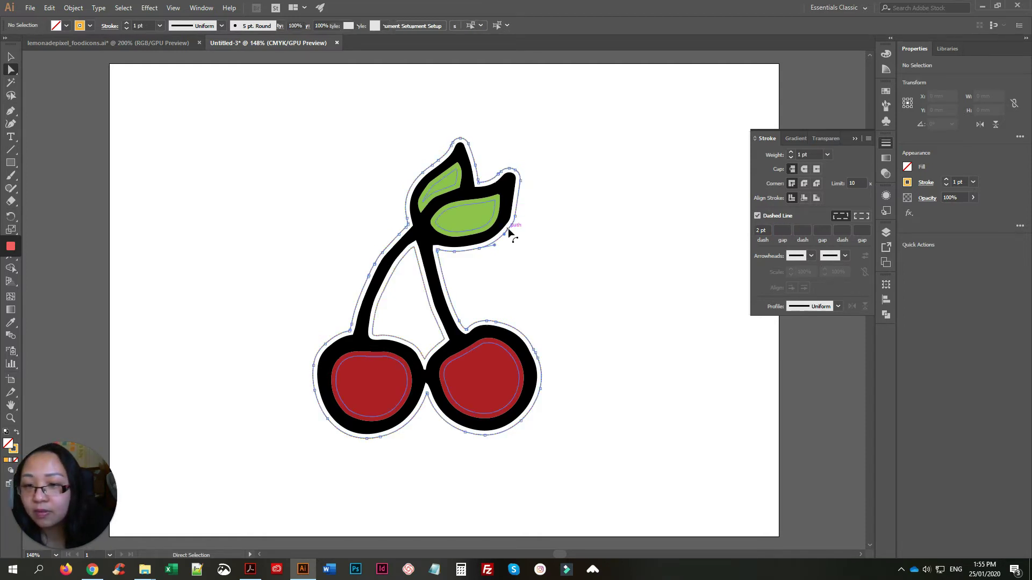
{"action": "double_click", "coordinate": [789, 231]}
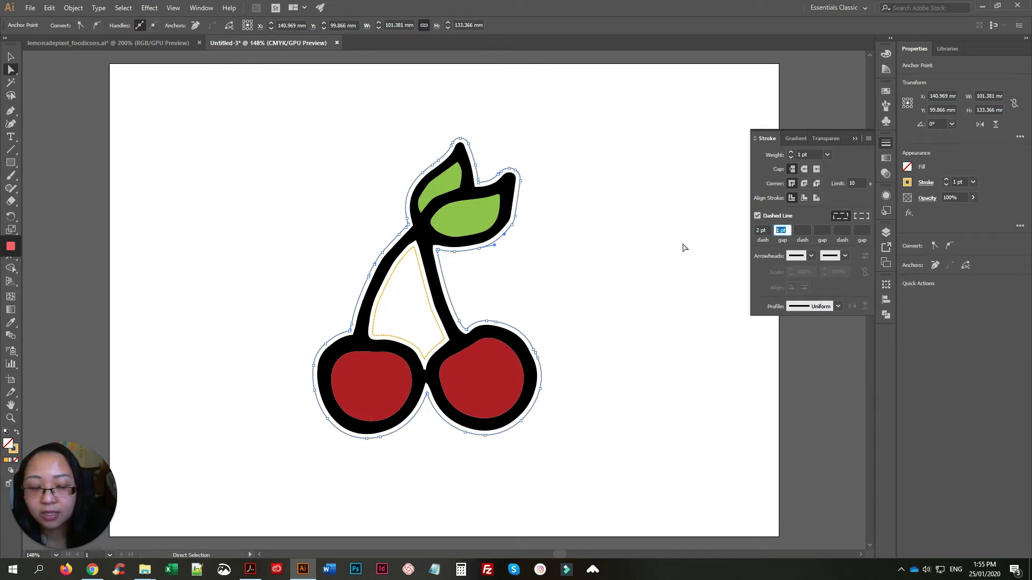
{"action": "left_click", "coordinate": [660, 260]}
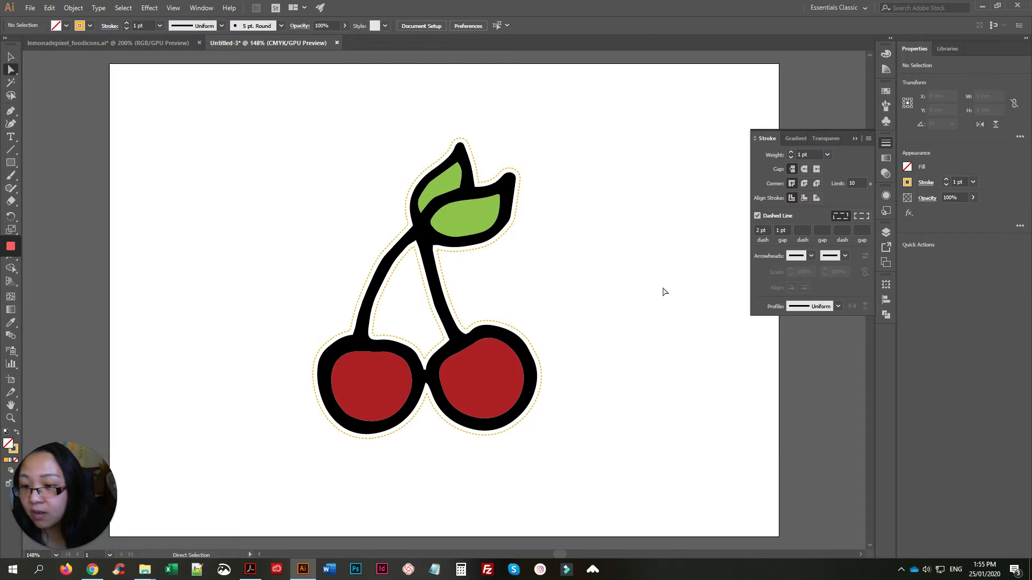
Set the dash length of the offset path's stroke to 3 pt and deselect the path.
{"action": "left_click", "coordinate": [758, 231]}
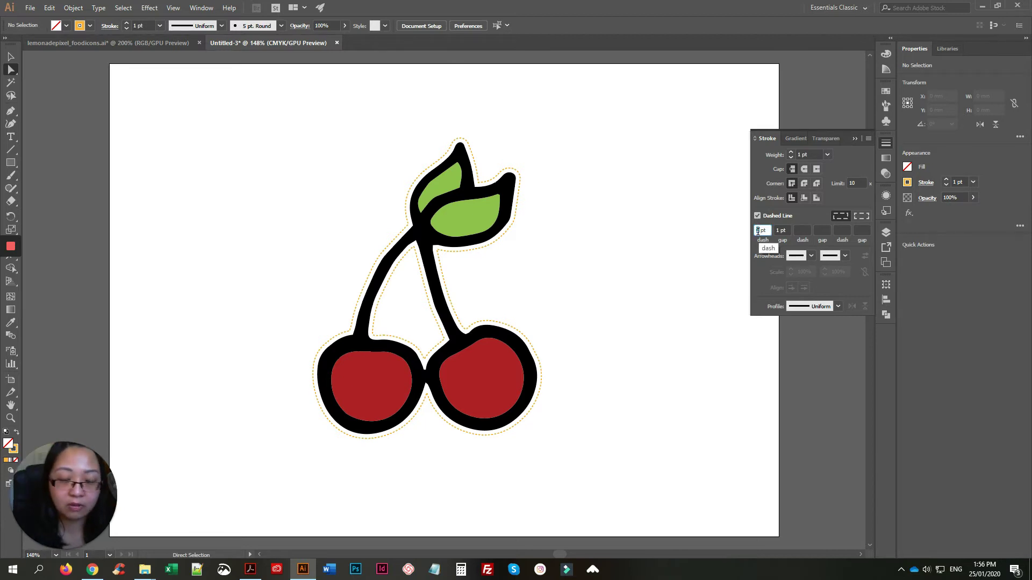
{"action": "type", "text": "3"}
{"action": "left_click", "coordinate": [596, 249]}
{"action": "left_click", "coordinate": [504, 237]}
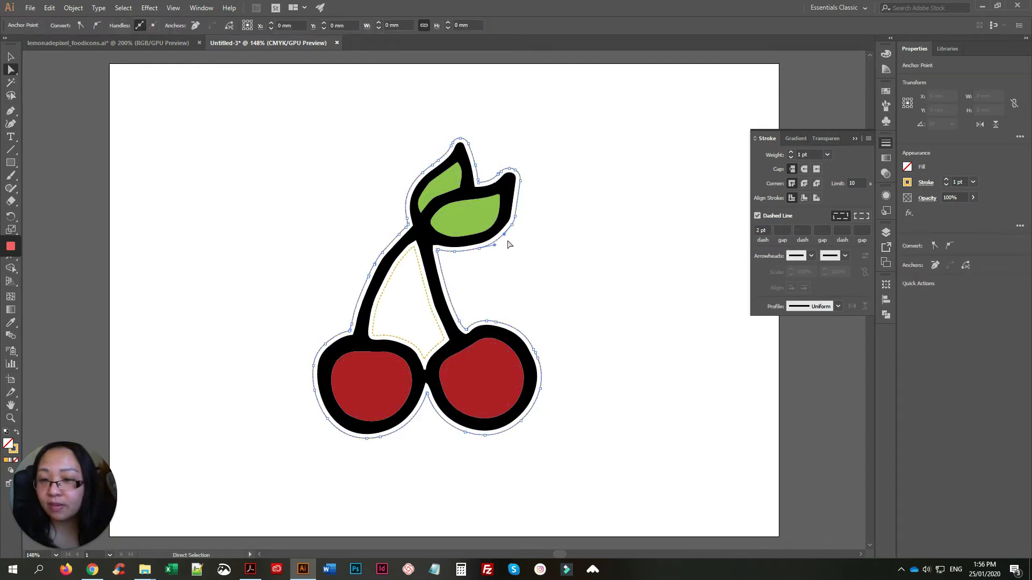
{"action": "left_click", "coordinate": [756, 230]}
{"action": "type", "text": "2"}
{"action": "left_click", "coordinate": [644, 253]}
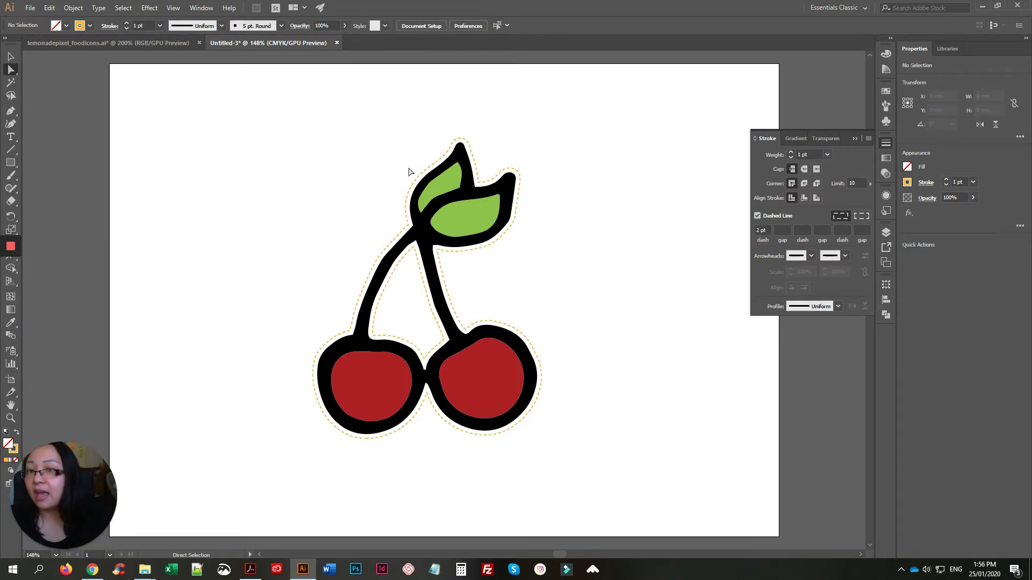
Select the whole offset path with the Selection tool, change its dashed stroke to black and deselect it.
{"action": "left_click_drag", "start_coordinate": [429, 164], "coordinate": [432, 168]}
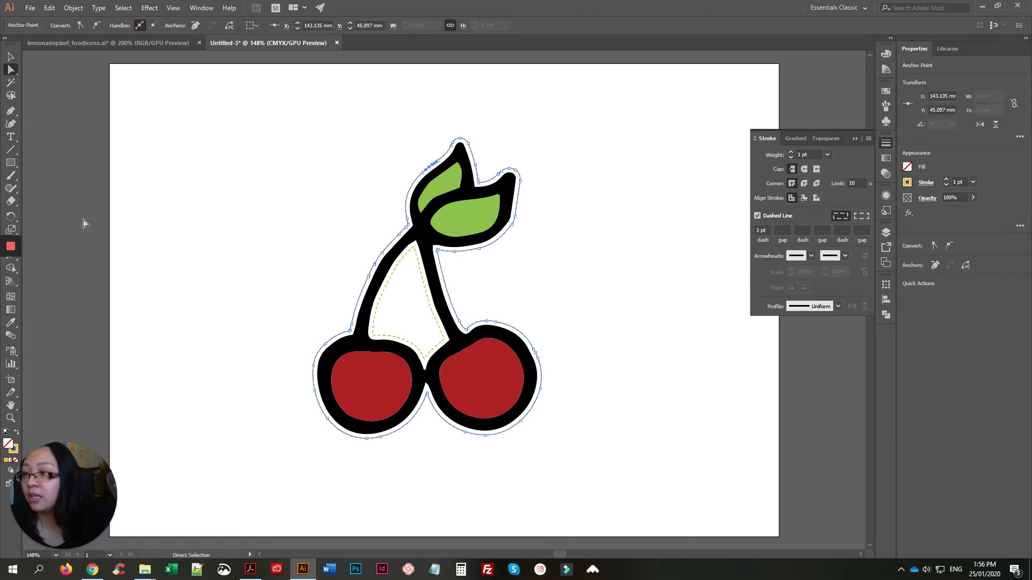
{"action": "left_click", "coordinate": [11, 57]}
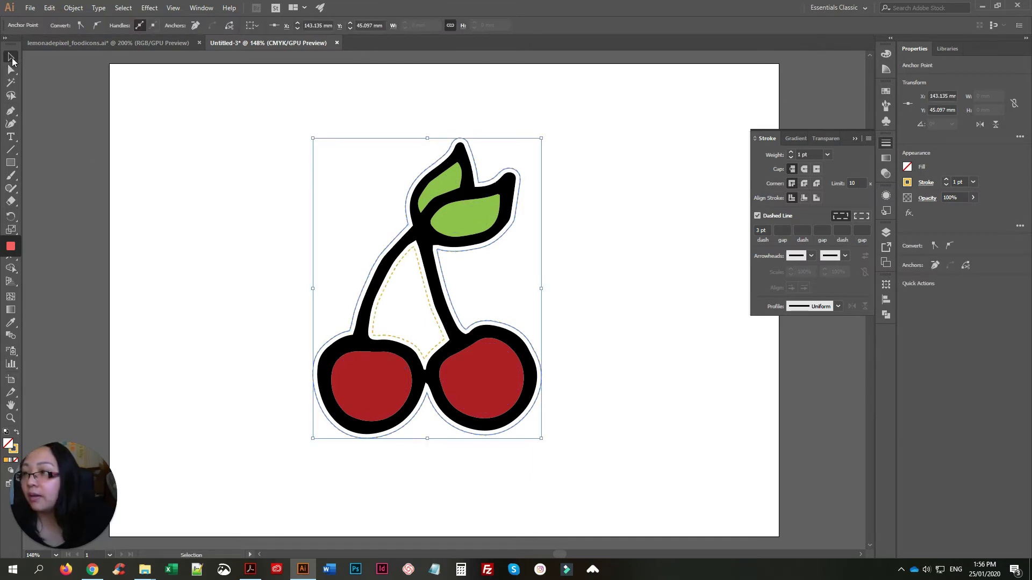
{"action": "left_click", "coordinate": [167, 190]}
{"action": "left_click", "coordinate": [403, 230]}
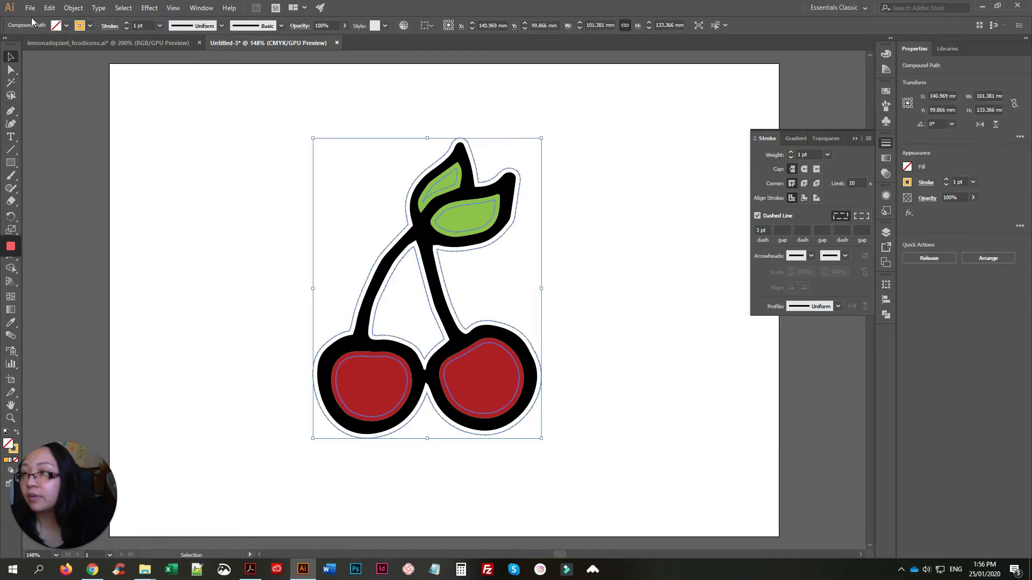
{"action": "left_click", "coordinate": [89, 25]}
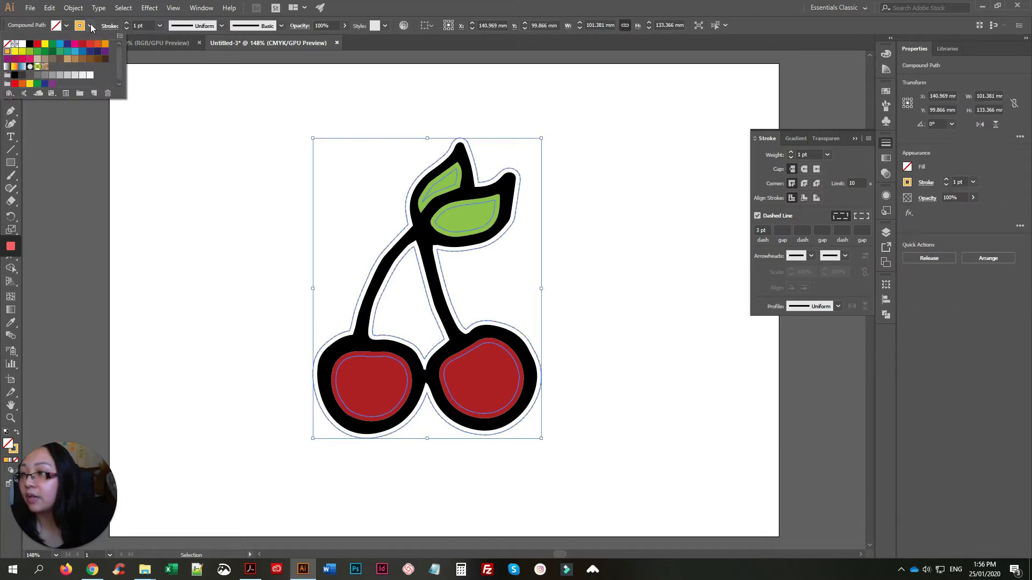
{"action": "left_click", "coordinate": [15, 75]}
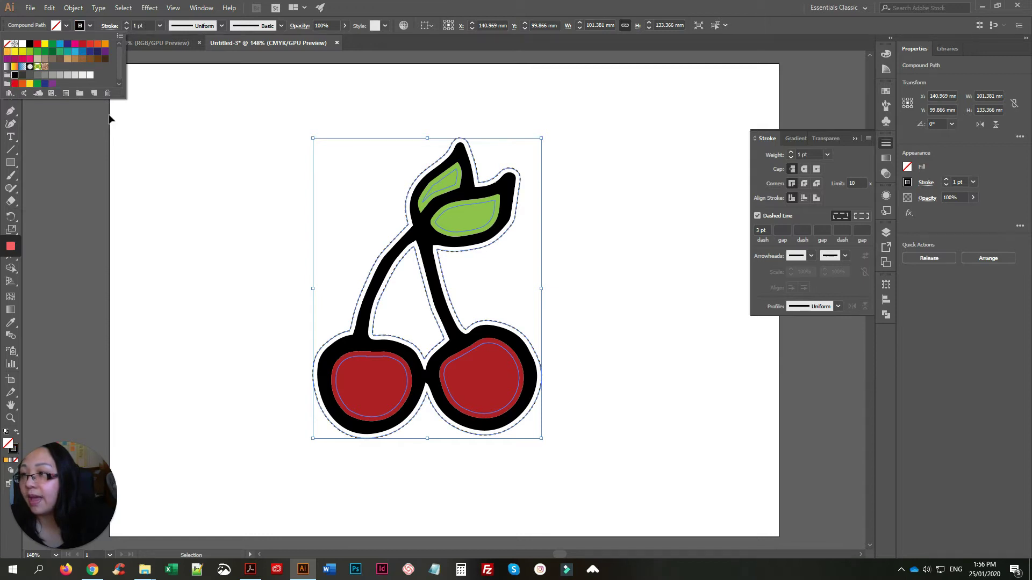
{"action": "left_click", "coordinate": [231, 172]}
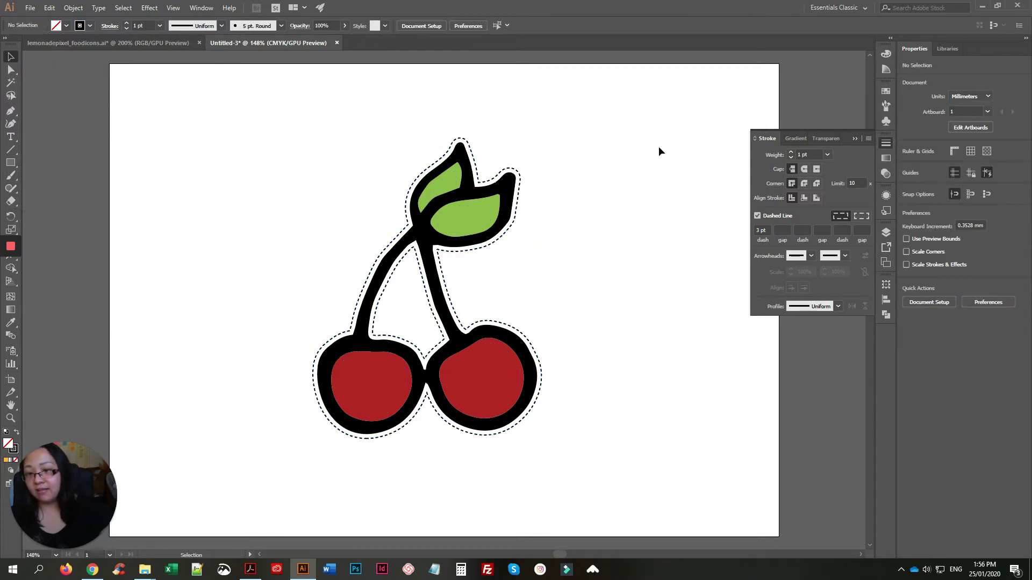
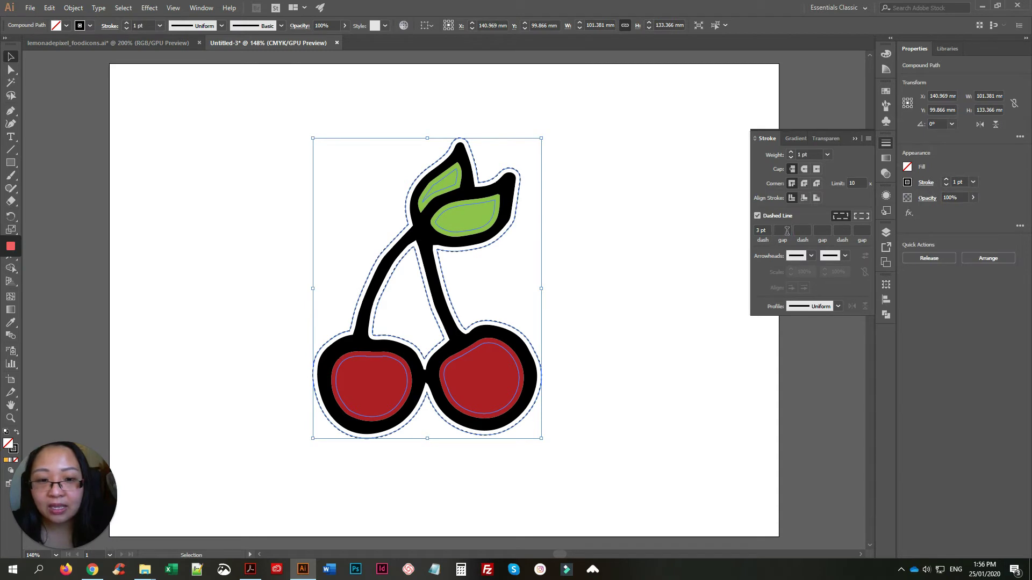
Try a dash pattern on the offset path with a 10 pt gap and a 1 pt second dash.
{"action": "type", "text": "10"}
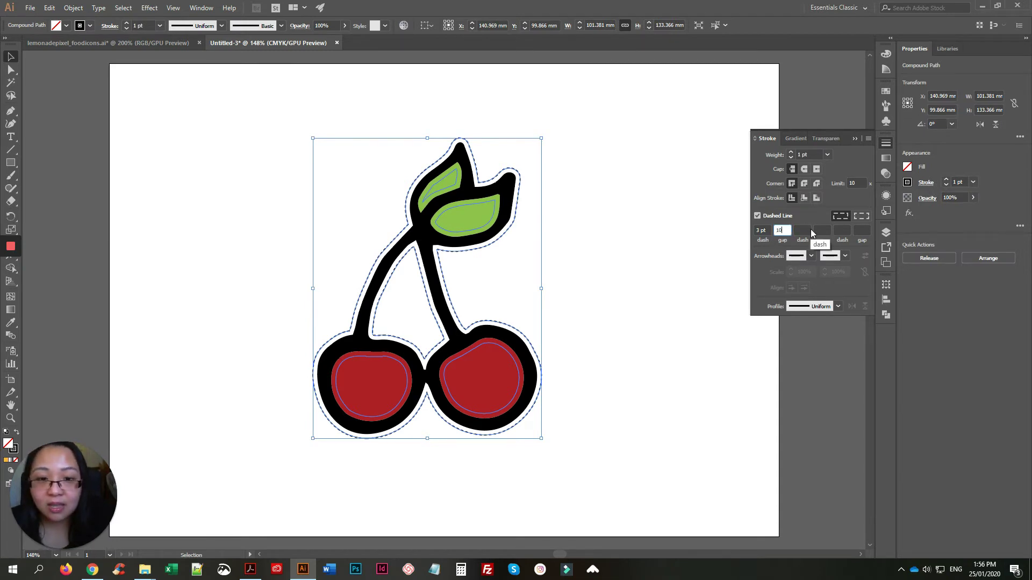
{"action": "left_click", "coordinate": [805, 230]}
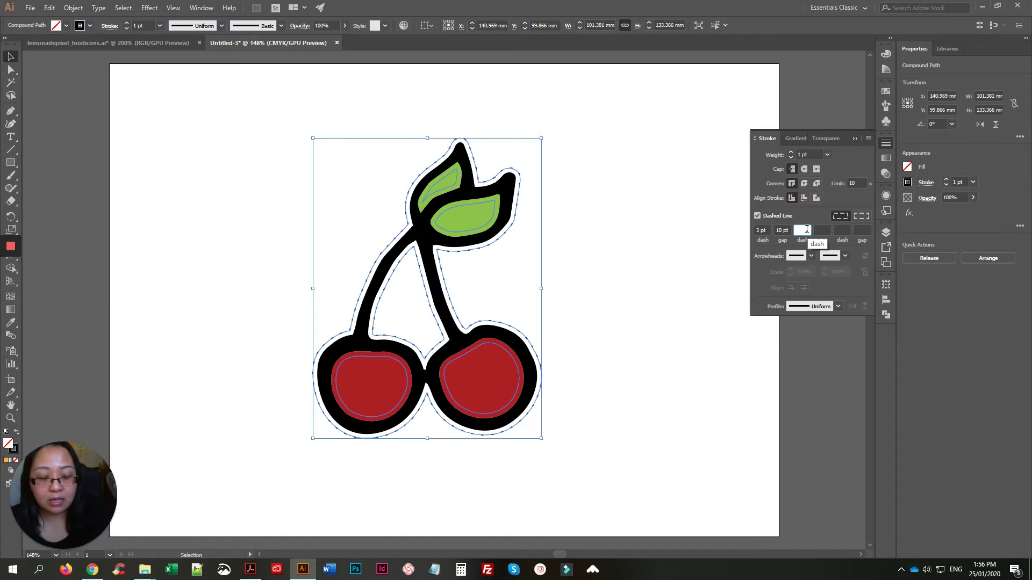
{"action": "type", "text": "1"}
{"action": "left_click", "coordinate": [693, 235]}
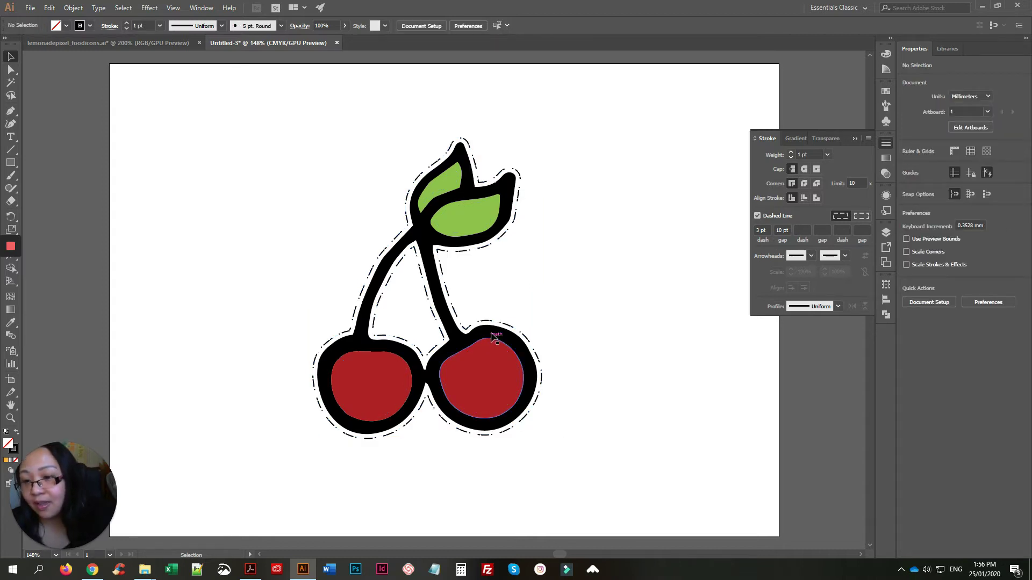
{"action": "left_click", "coordinate": [514, 327]}
{"action": "left_click", "coordinate": [552, 261]}
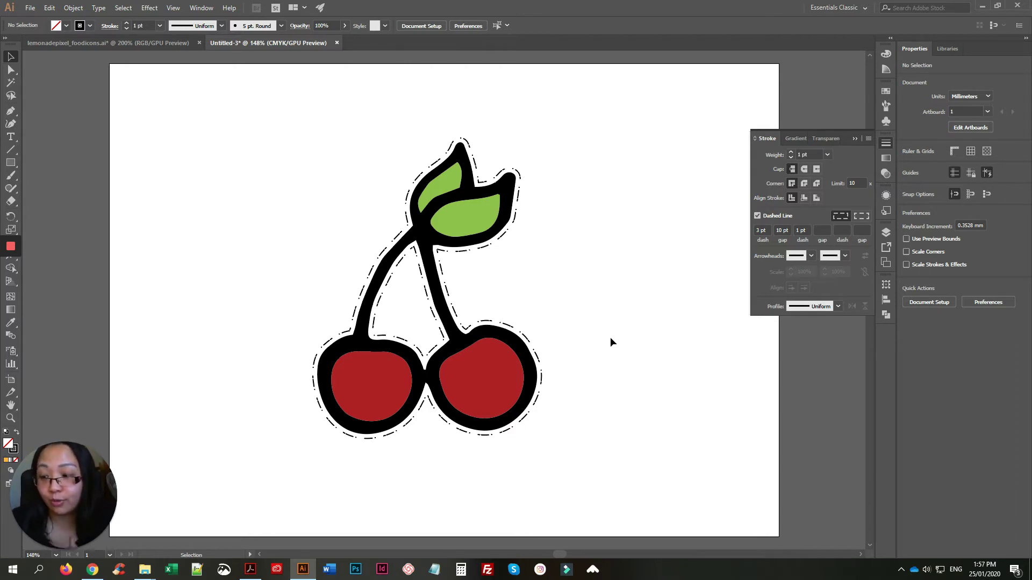
Clear the gap and second dash values of the offset path and try a 2 pt dash.
{"action": "left_click", "coordinate": [510, 329]}
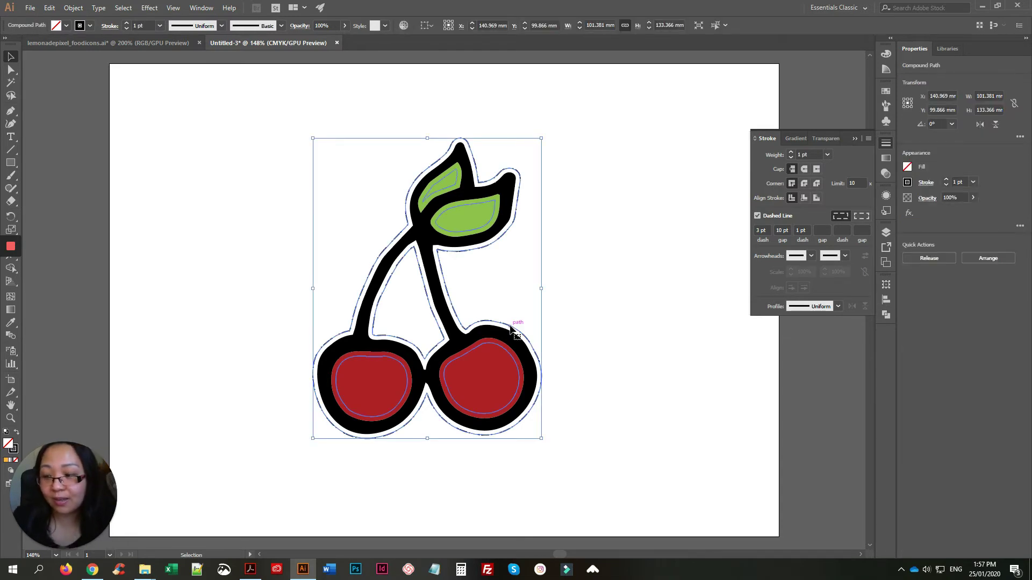
{"action": "left_click", "coordinate": [801, 230]}
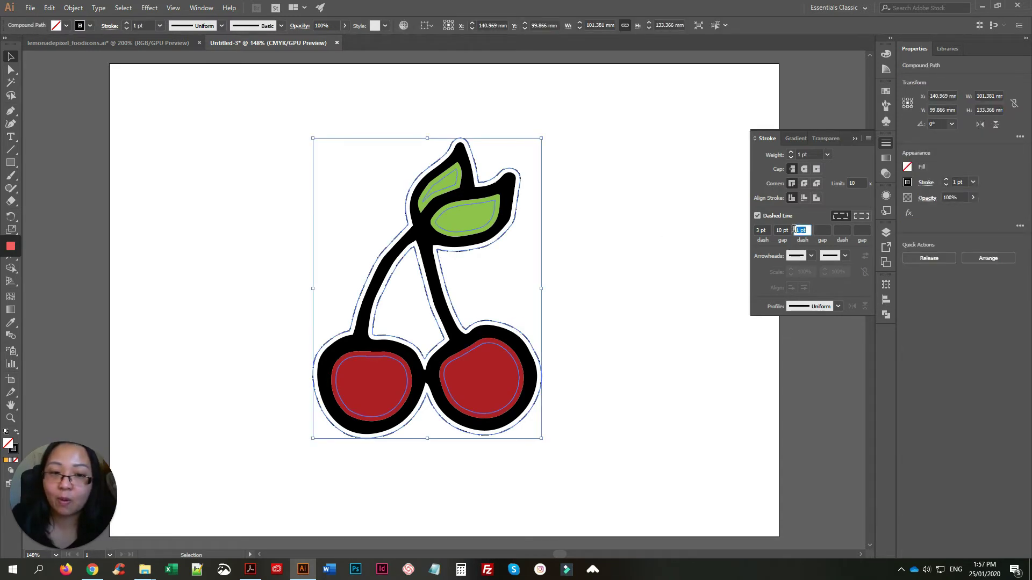
{"action": "key", "text": "BackSpace"}
{"action": "left_click", "coordinate": [783, 231]}
{"action": "key", "text": "BackSpace"}
{"action": "left_click", "coordinate": [761, 230]}
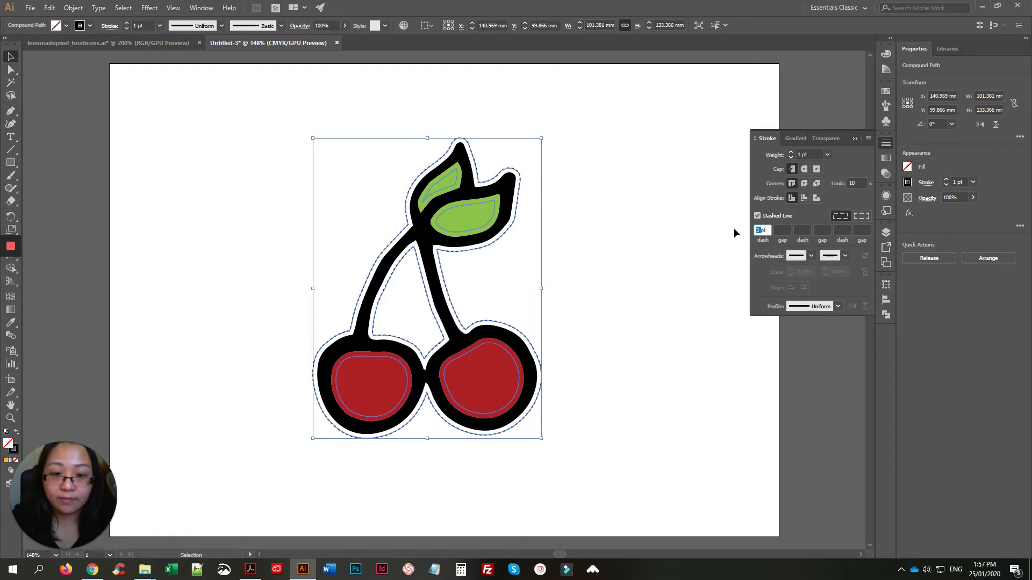
{"action": "type", "text": "2pt"}
{"action": "left_click", "coordinate": [719, 243]}
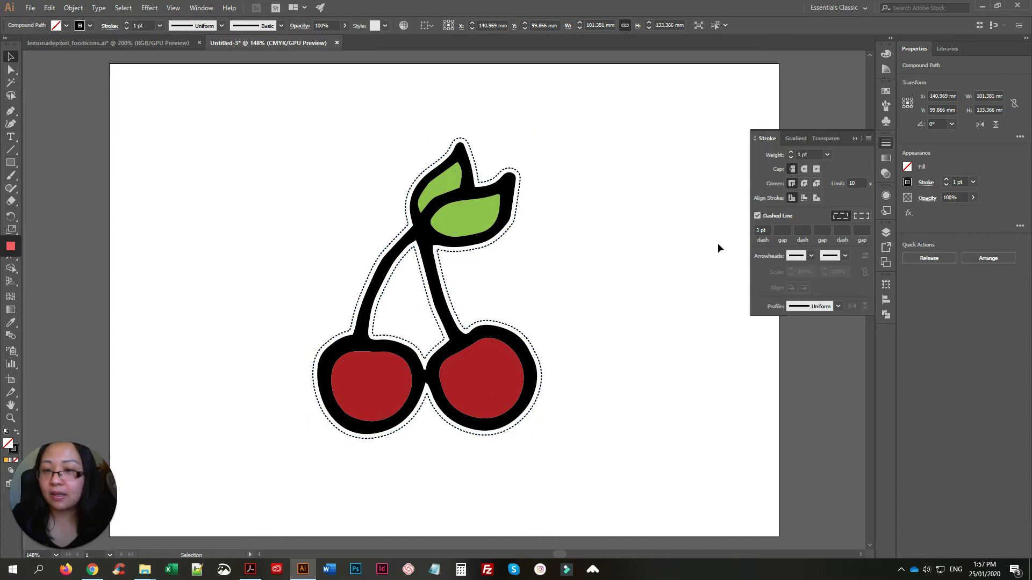
Set the dash length of the black offset outline back to 3 pt and deselect it.
{"action": "left_click", "coordinate": [502, 237]}
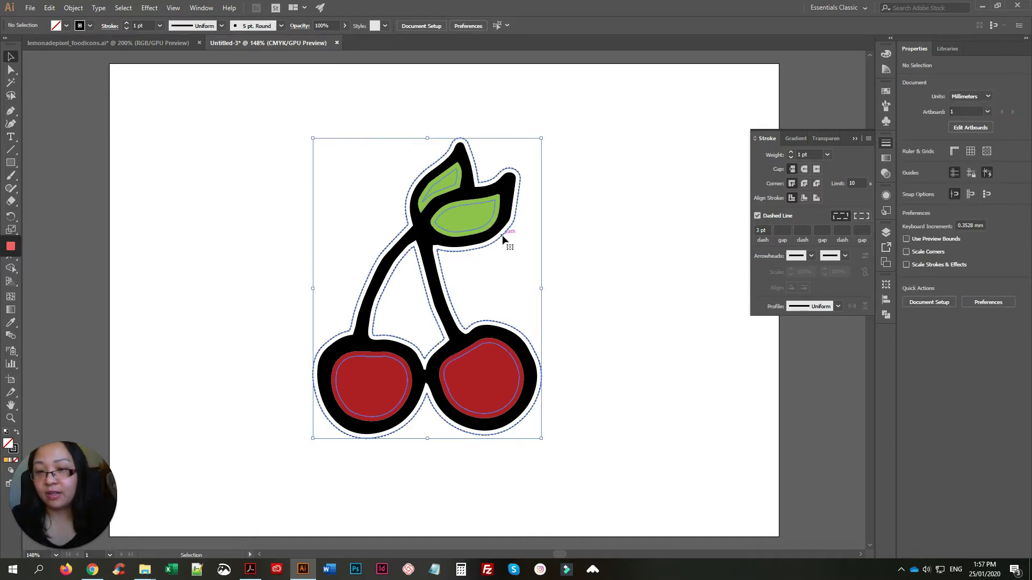
{"action": "left_click", "coordinate": [763, 230]}
{"action": "type", "text": "3pt"}
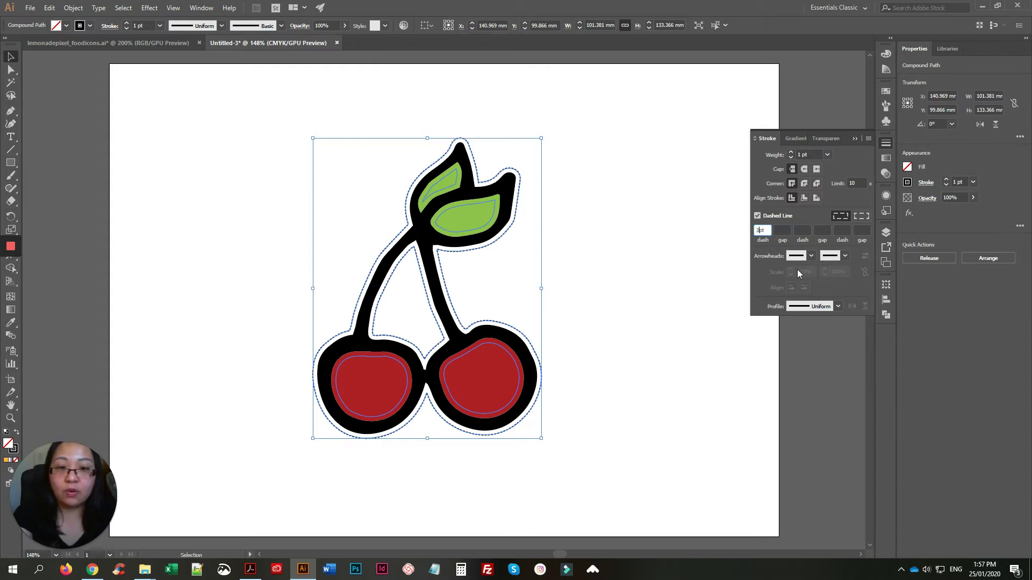
{"action": "left_click", "coordinate": [665, 260]}
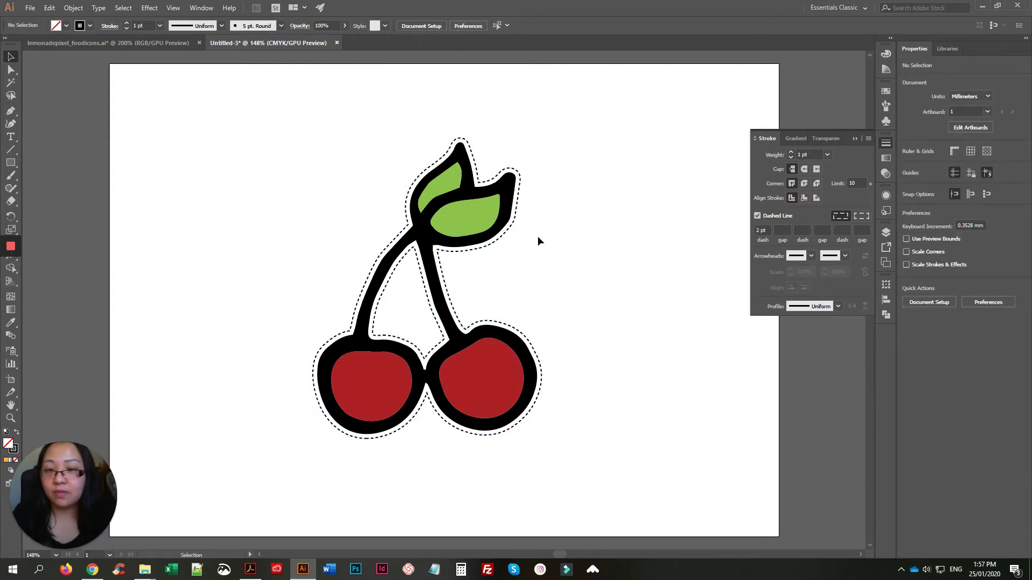
{"action": "left_click", "coordinate": [502, 237]}
{"action": "left_click", "coordinate": [592, 233]}
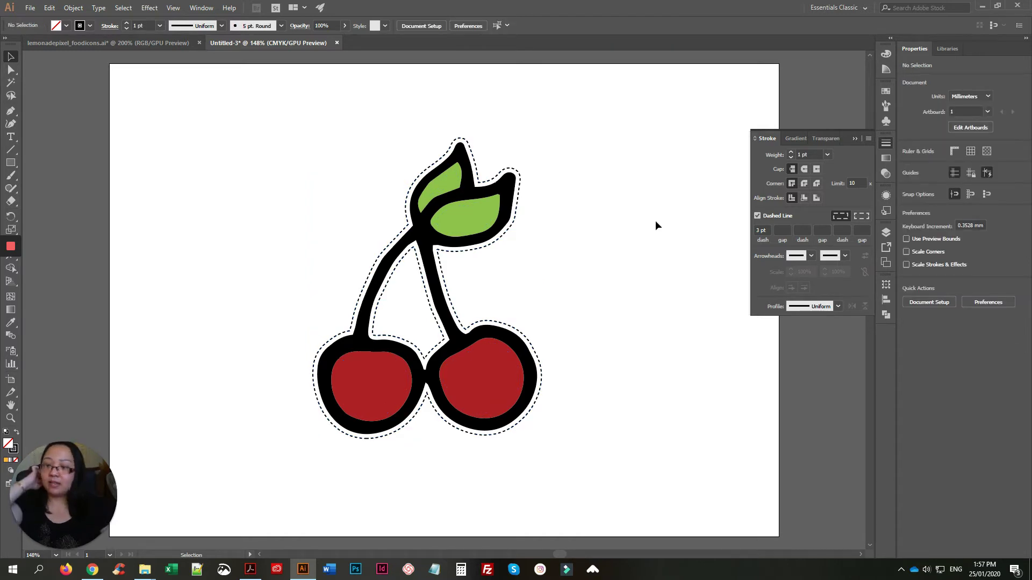
Scale the cherry icon and its dashed outline together proportionally to about a fifth of their size, then deselect them.
{"action": "left_click_drag", "start_coordinate": [236, 144], "coordinate": [604, 516]}
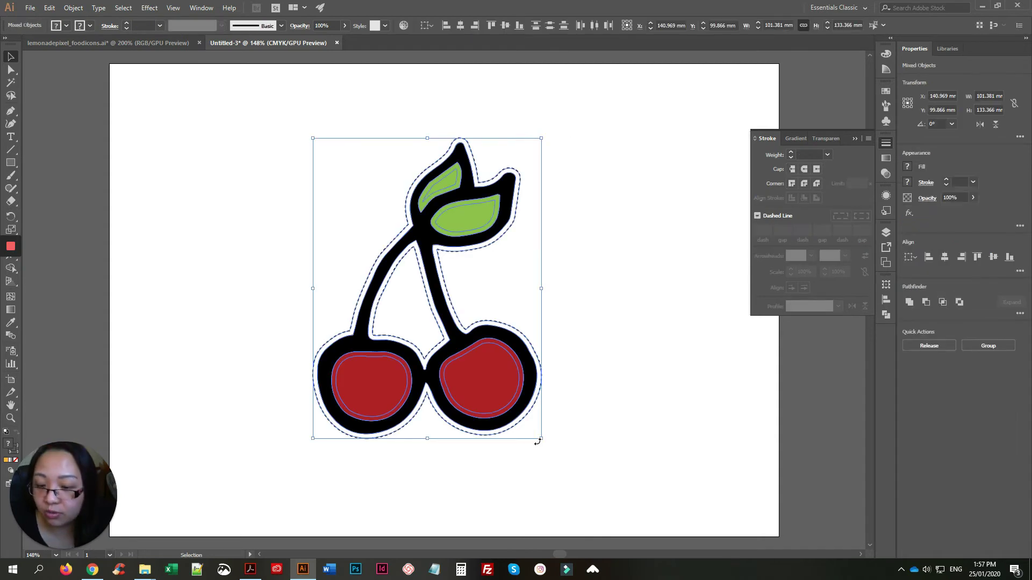
{"action": "left_click_drag", "start_coordinate": [541, 438], "coordinate": [398, 209]}
{"action": "left_click", "coordinate": [403, 210]}
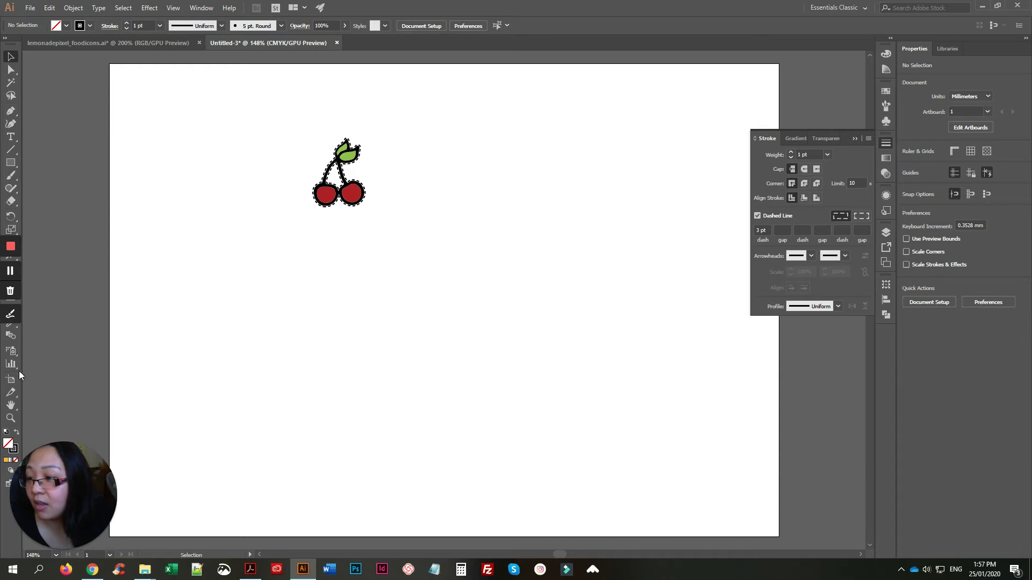
Examine the dashed outline around the cherry icon at close-up, 100% and 200% magnification.
{"action": "left_click", "coordinate": [11, 418]}
{"action": "left_click_drag", "start_coordinate": [392, 207], "coordinate": [322, 161]}
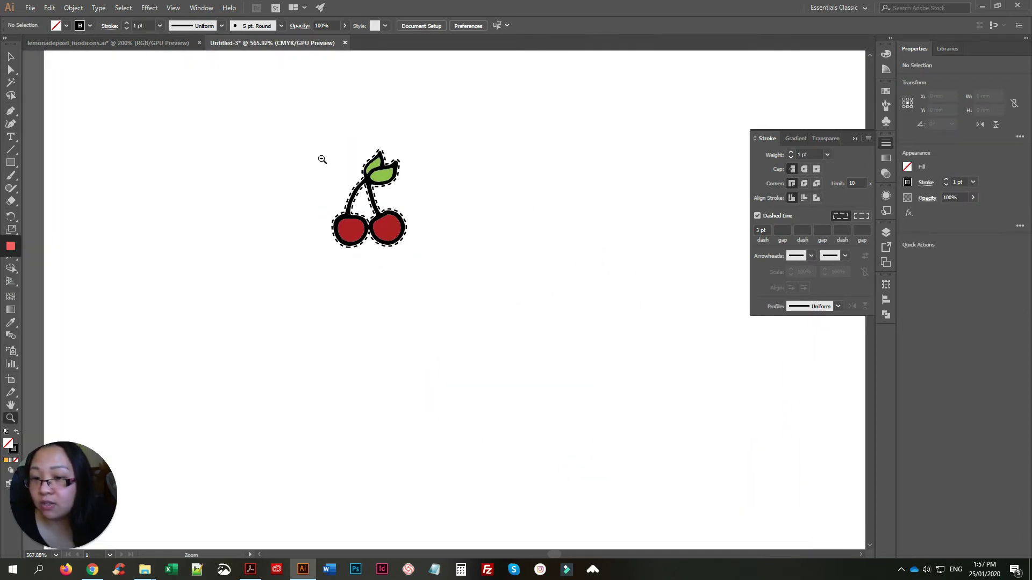
{"action": "left_click", "coordinate": [10, 57]}
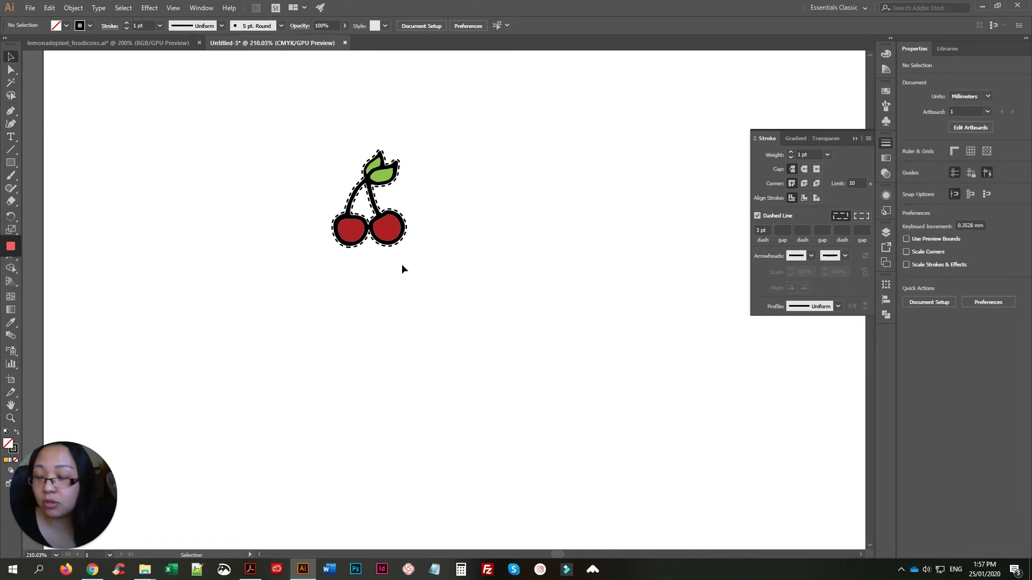
{"action": "key", "text": "ctrl+1"}
{"action": "left_click_drag", "start_coordinate": [365, 220], "coordinate": [481, 346]}
{"action": "left_click", "coordinate": [495, 289]}
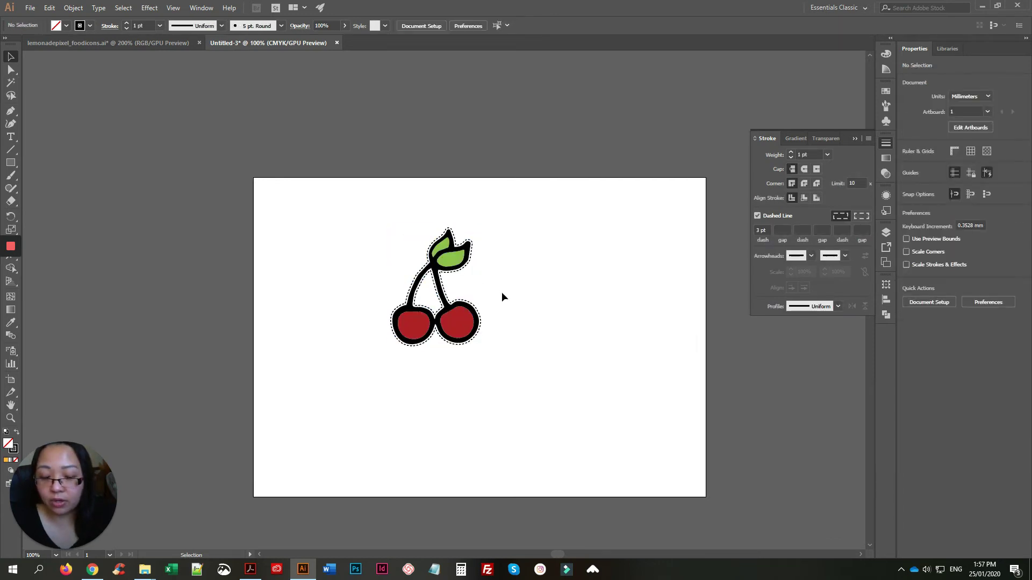
{"action": "key", "text": "ctrl+plus"}
{"action": "key", "text": "ctrl+plus"}
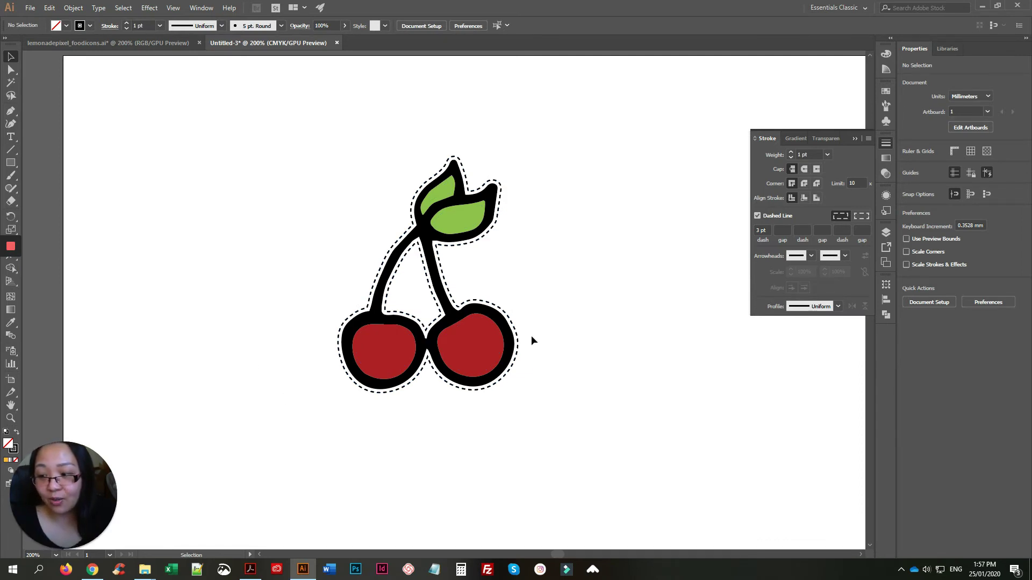
{"action": "key", "text": "ctrl+minus"}
{"action": "key", "text": "ctrl+minus"}
{"action": "key", "text": "ctrl+minus"}
{"action": "key", "text": "ctrl+plus"}
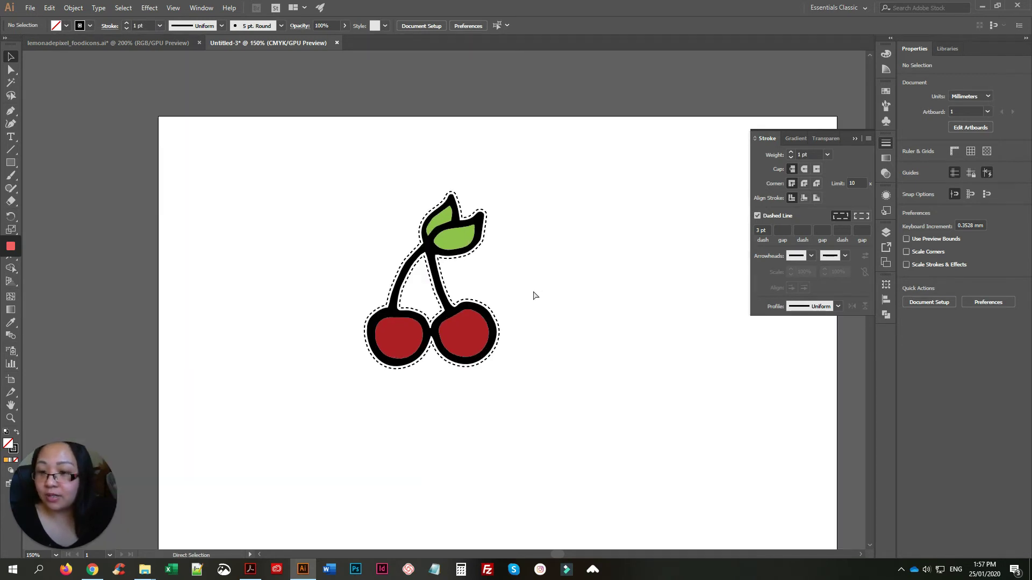
{"action": "key", "text": "ctrl+plus"}
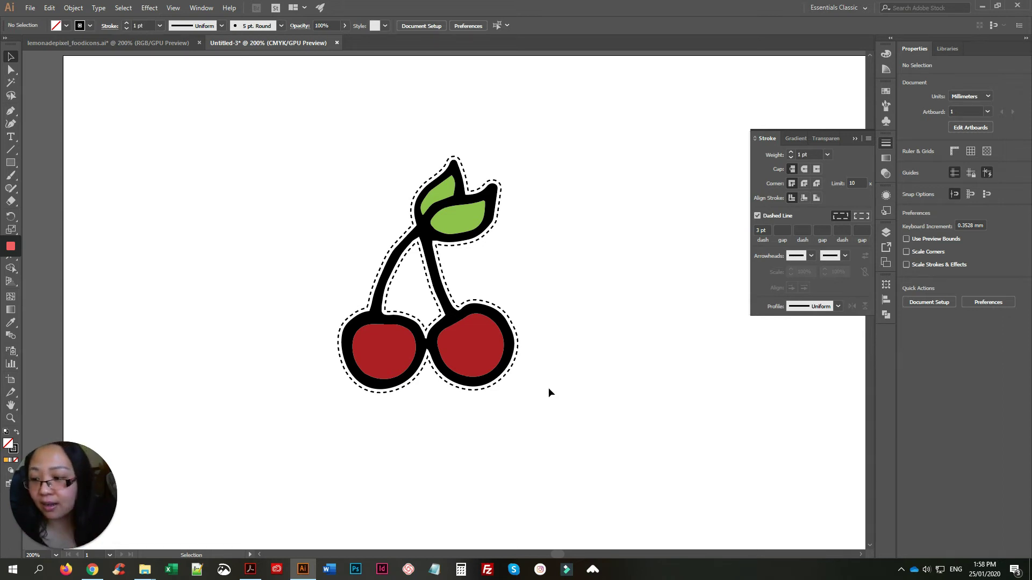
Switch to File Explorer and browse to the characters folder inside The-Pretty-Huge-Spring-Creator.
{"action": "mouse_move", "coordinate": [145, 569]}
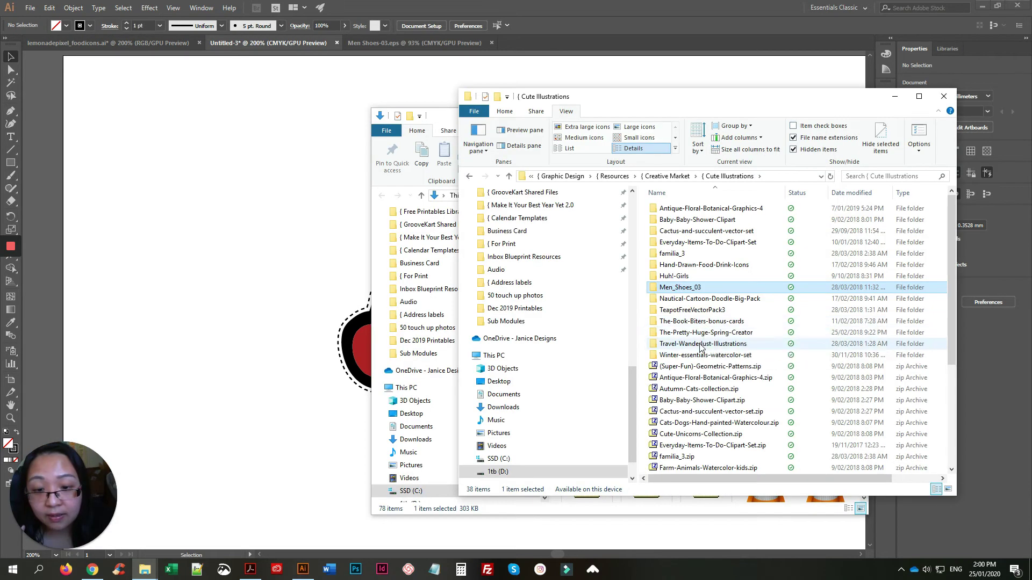
{"action": "double_click", "coordinate": [704, 332]}
{"action": "left_click", "coordinate": [665, 210]}
{"action": "double_click", "coordinate": [665, 210]}
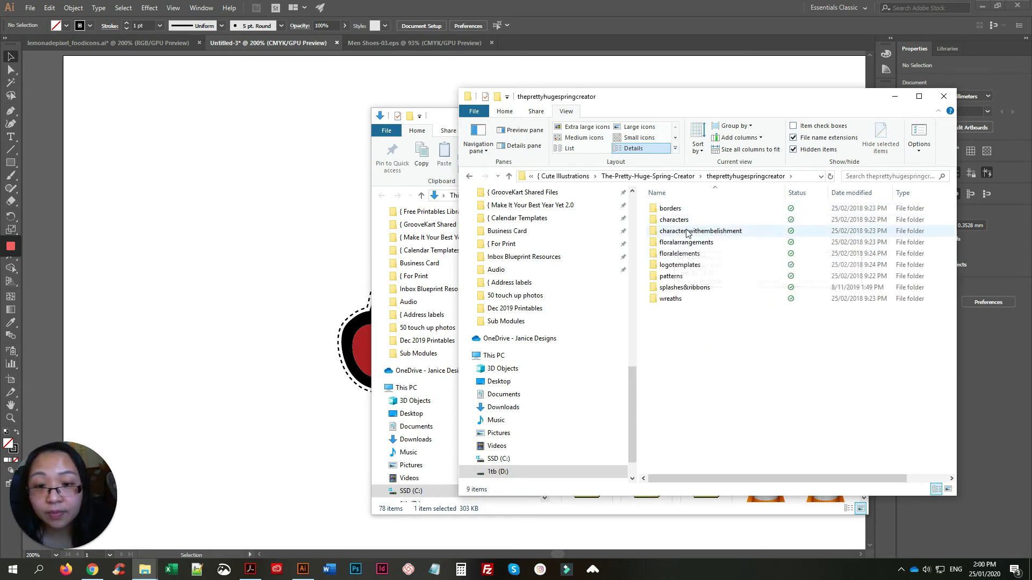
{"action": "double_click", "coordinate": [686, 223]}
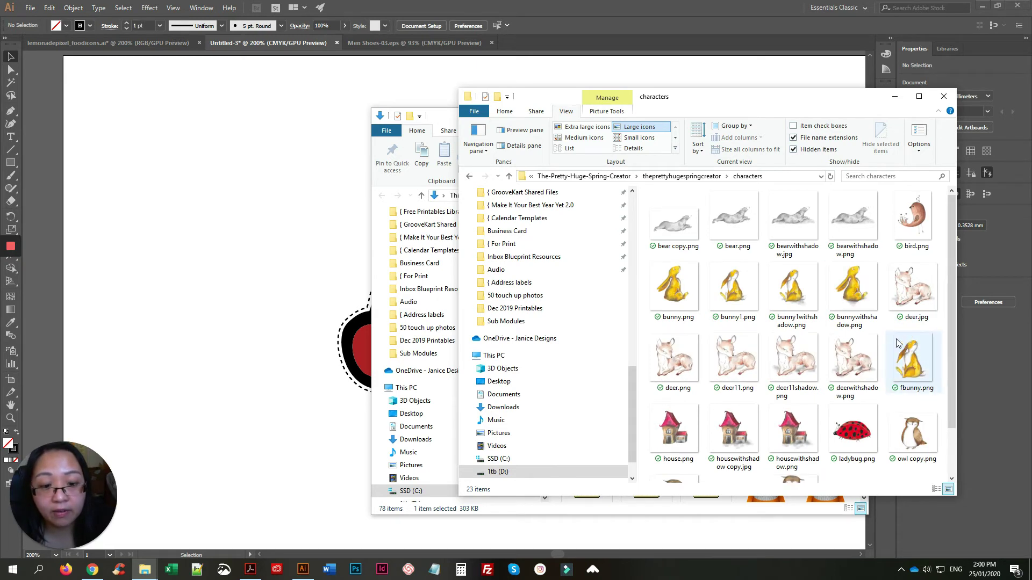
{"action": "scroll", "coordinate": [897, 343], "scroll_direction": "down", "scroll_amount": 1}
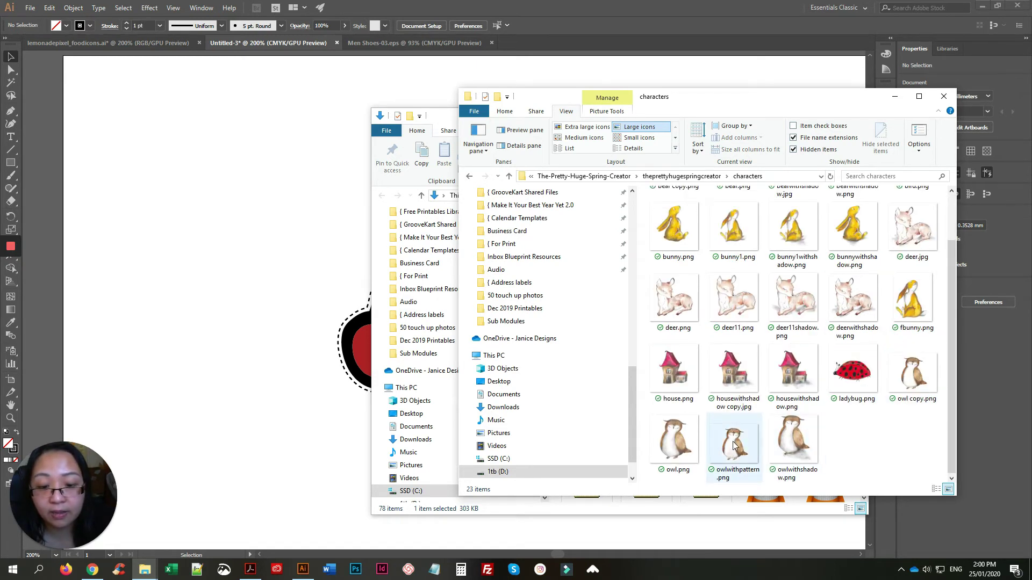
Open owl.png from the characters folder as a separate document in Illustrator.
{"action": "left_click_drag", "start_coordinate": [674, 440], "coordinate": [570, 129]}
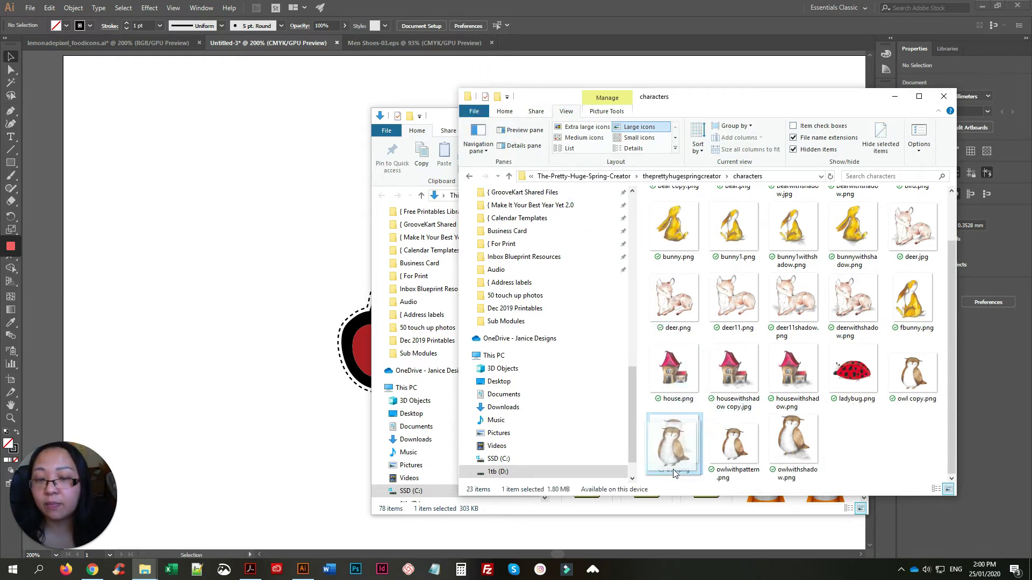
{"action": "left_click", "coordinate": [447, 113]}
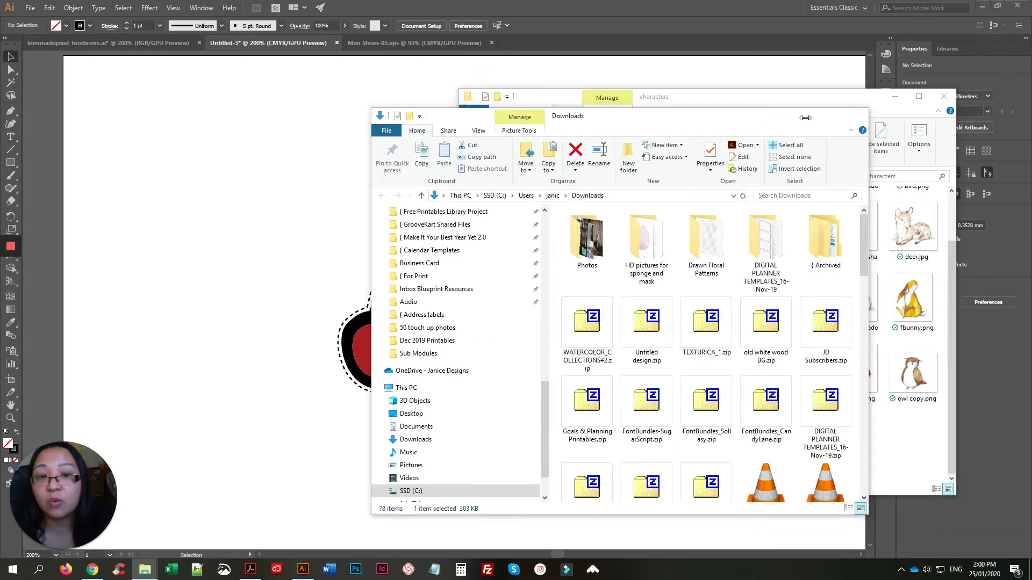
{"action": "left_click", "coordinate": [803, 116]}
{"action": "left_click_drag", "start_coordinate": [814, 100], "coordinate": [877, 75]}
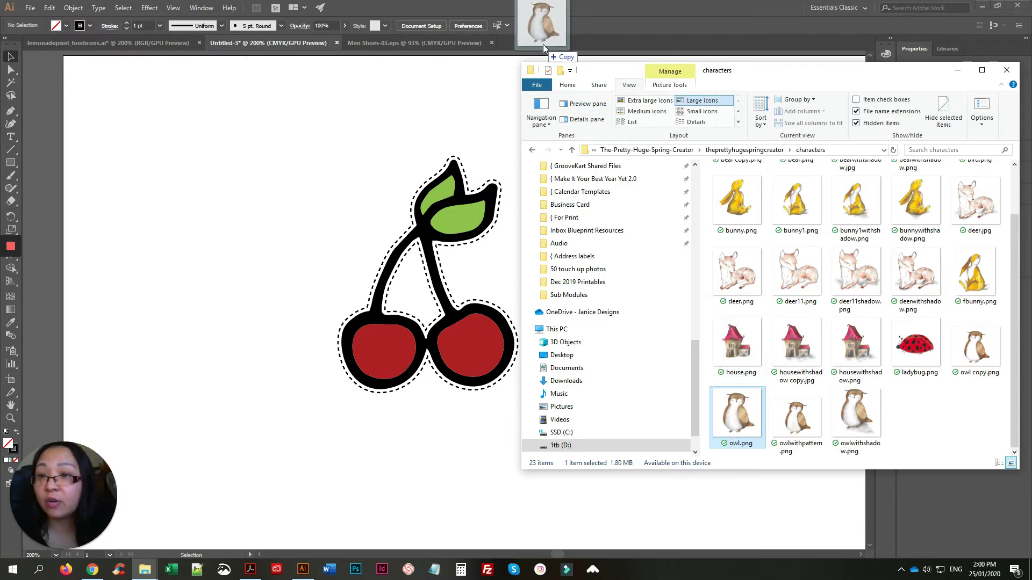
{"action": "left_click_drag", "start_coordinate": [545, 43], "coordinate": [545, 43]}
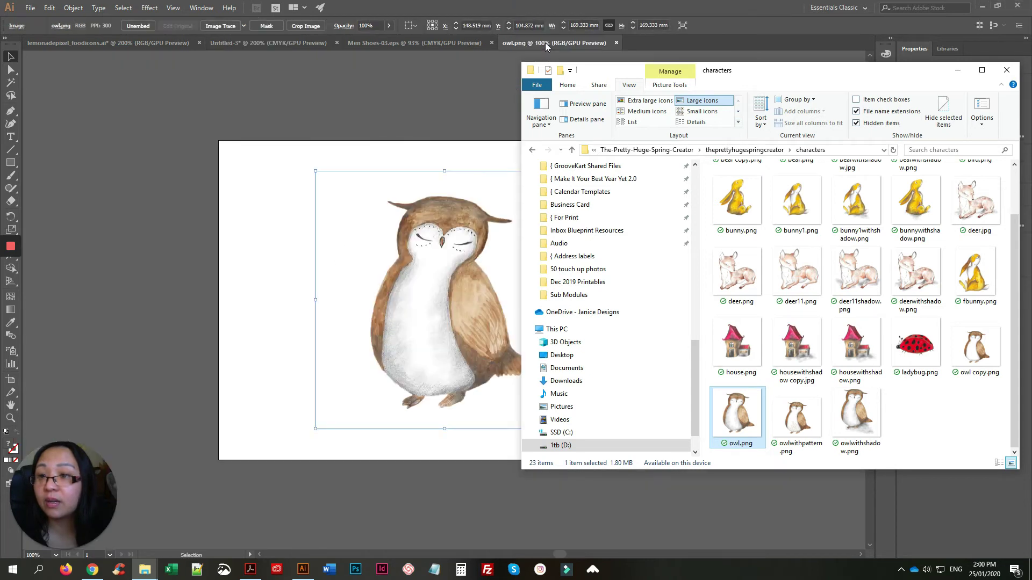
{"action": "left_click", "coordinate": [423, 156]}
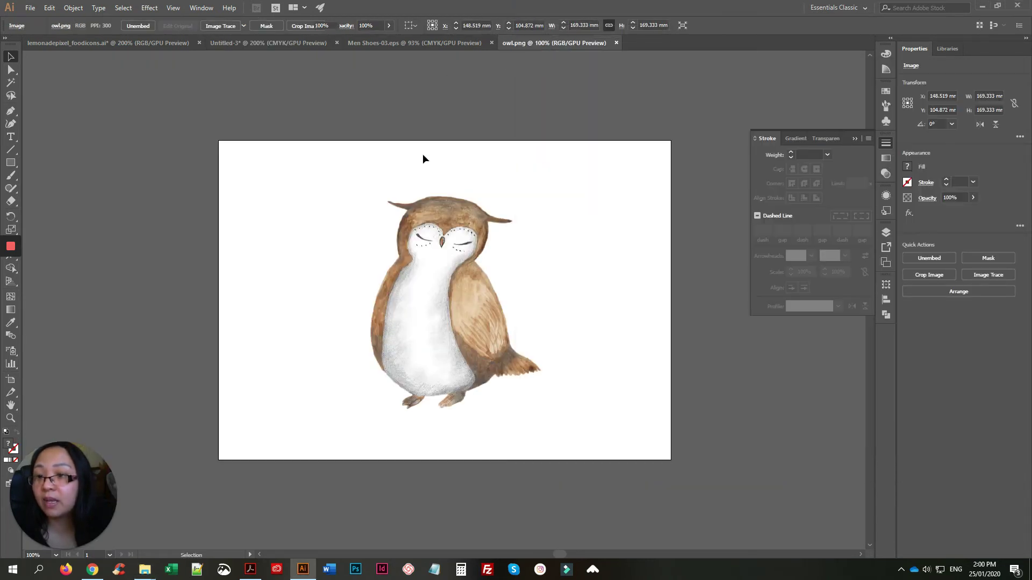
Image-trace the watercolor owl picture with the default preset.
{"action": "left_click", "coordinate": [415, 293]}
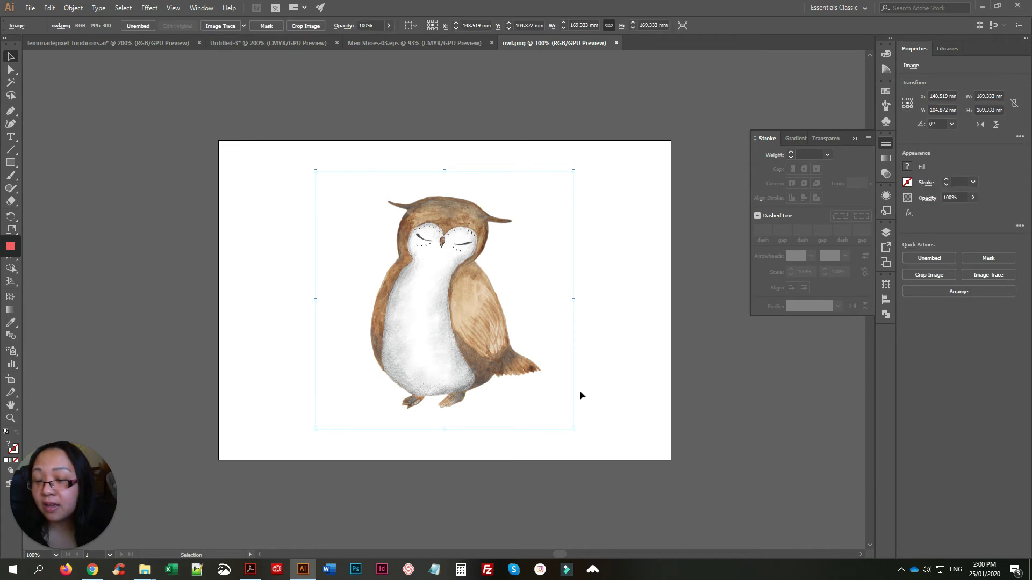
{"action": "key", "text": "ctrl+h"}
{"action": "key", "text": "ctrl+h"}
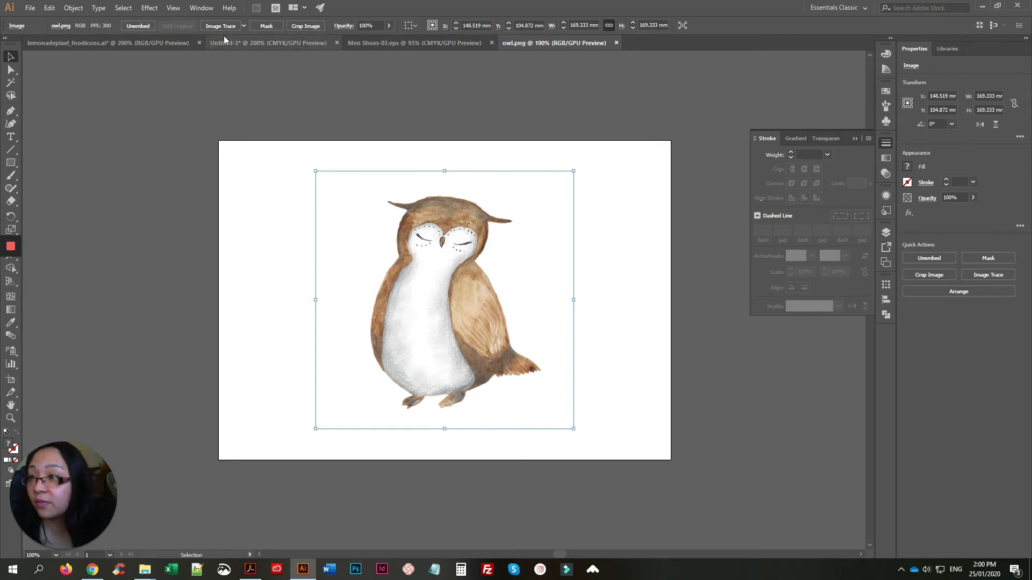
{"action": "left_click", "coordinate": [245, 24]}
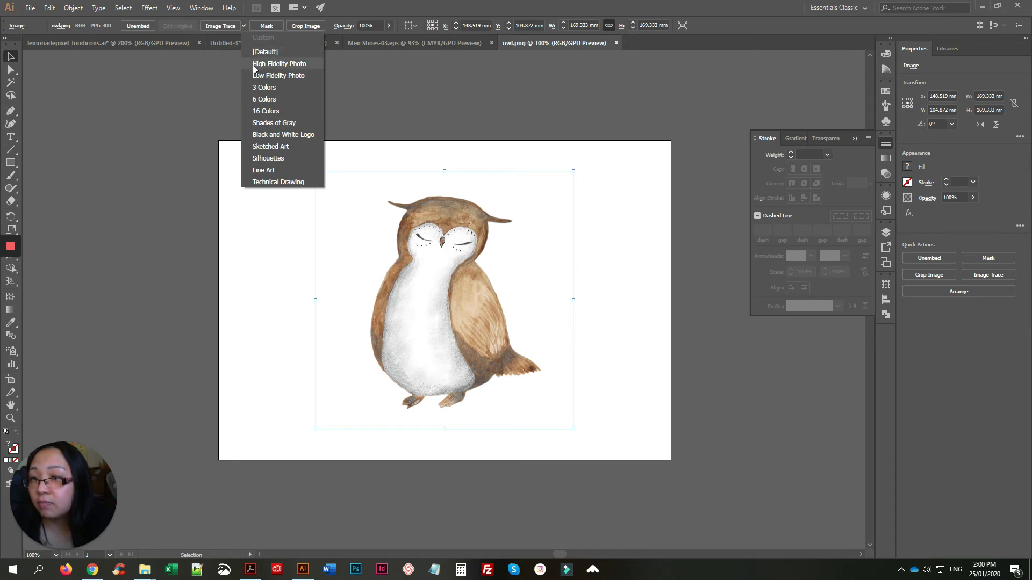
{"action": "key", "text": "Escape"}
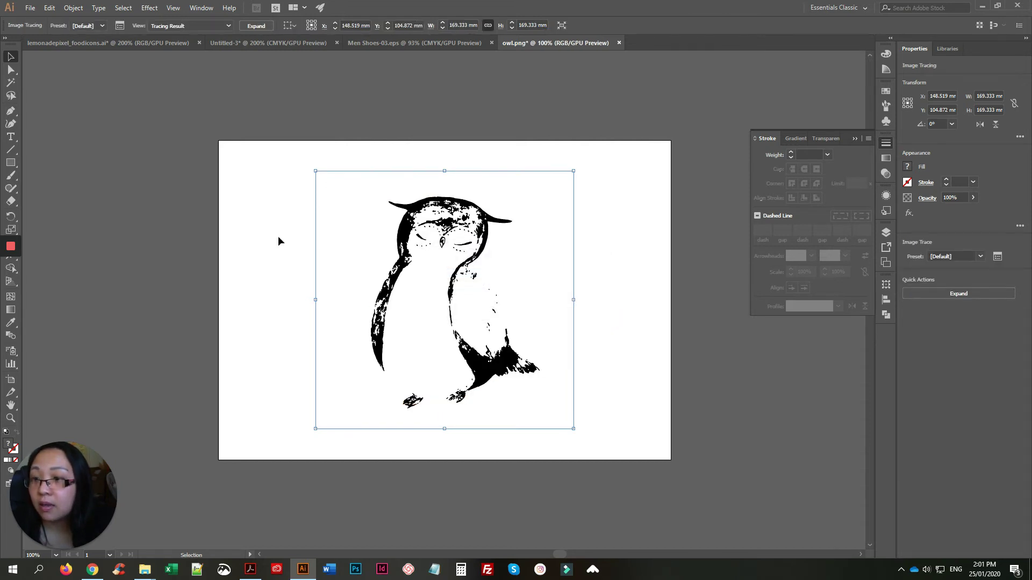
Raise the black and white threshold of the owl's image trace to 202.
{"action": "left_click", "coordinate": [123, 23]}
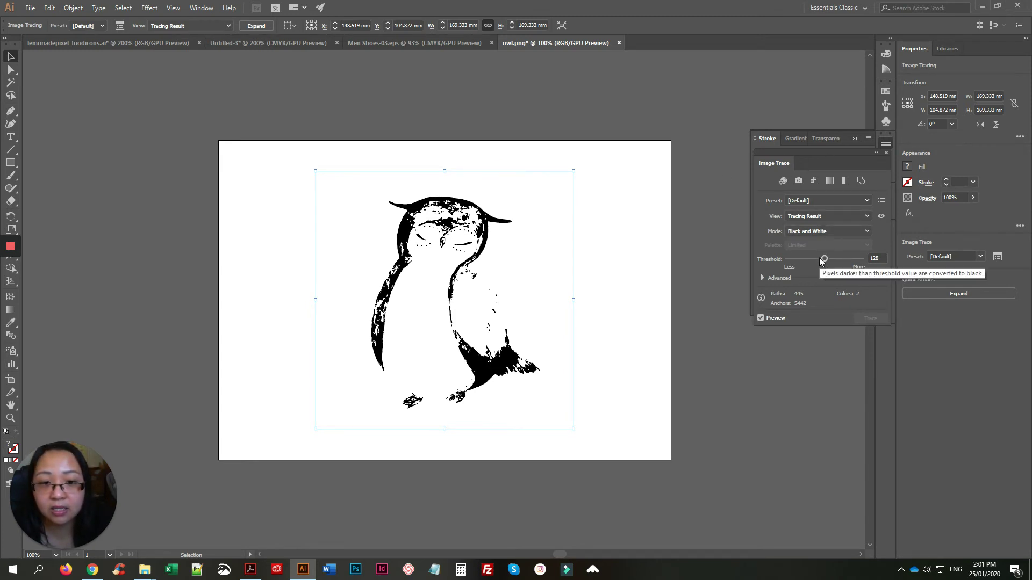
{"action": "left_click_drag", "start_coordinate": [827, 259], "coordinate": [833, 260]}
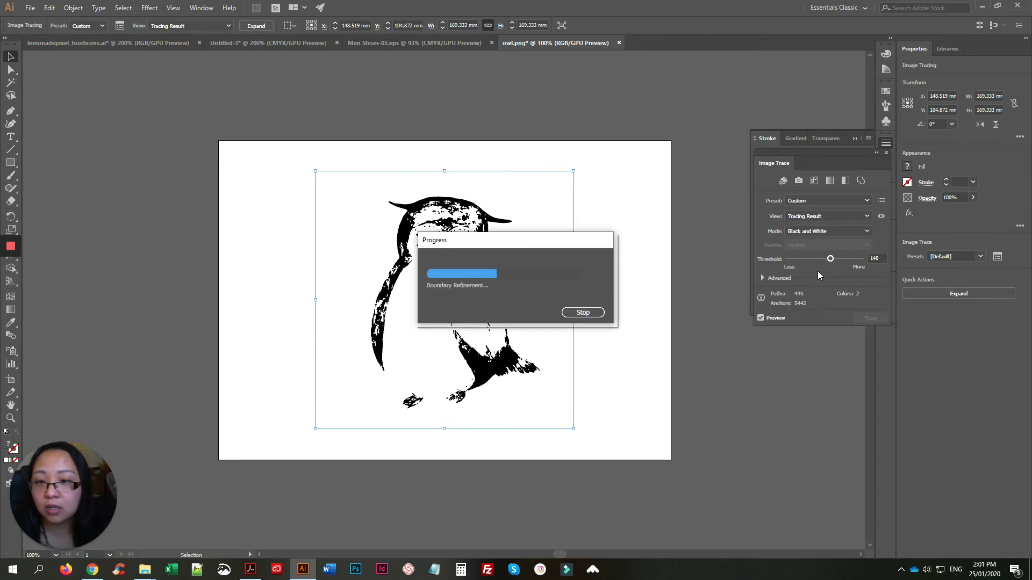
{"action": "left_click_drag", "start_coordinate": [831, 259], "coordinate": [840, 261]}
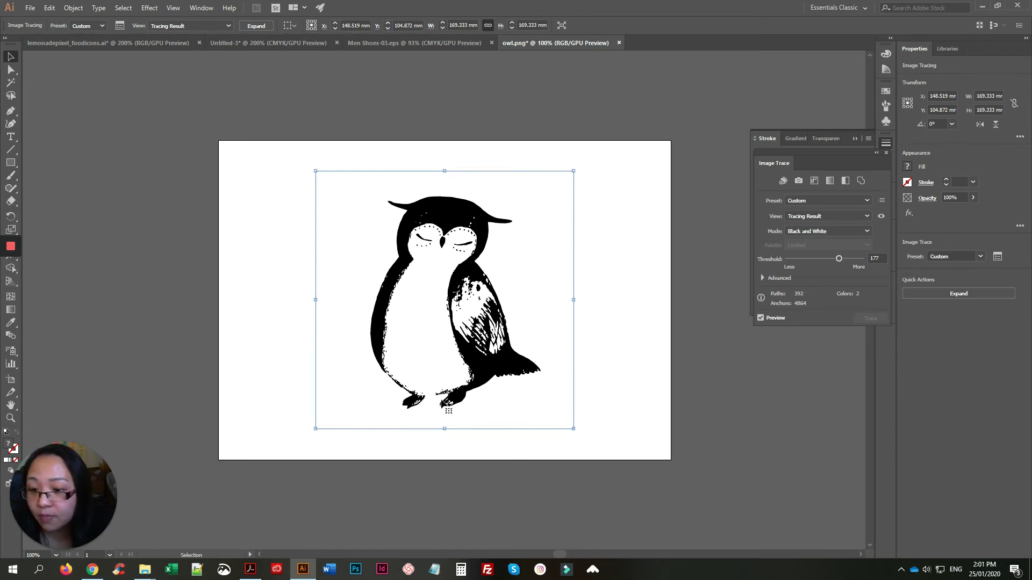
{"action": "left_click", "coordinate": [846, 258]}
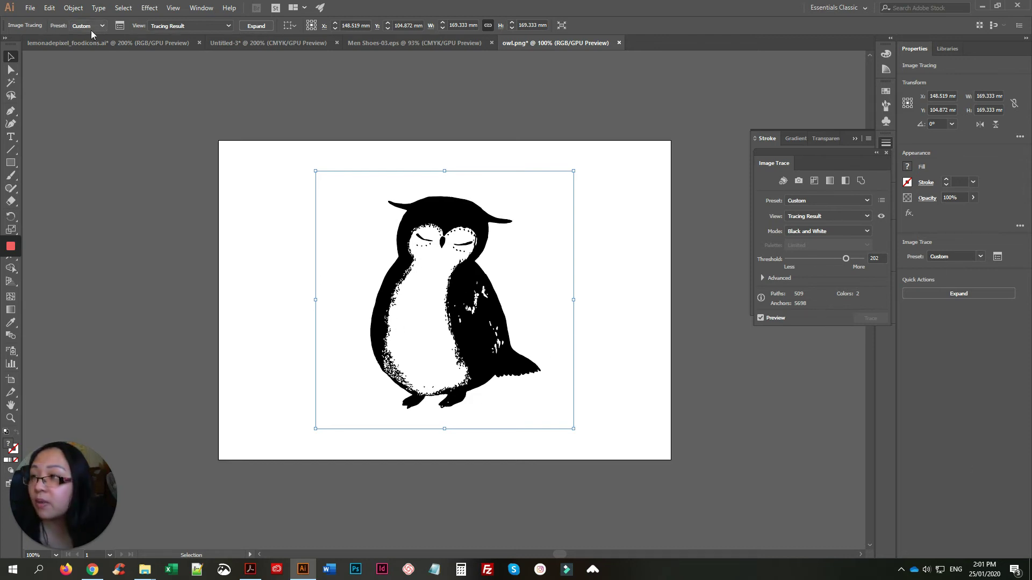
Expand the owl tracing into editable paths and ungroup them.
{"action": "left_click", "coordinate": [256, 26]}
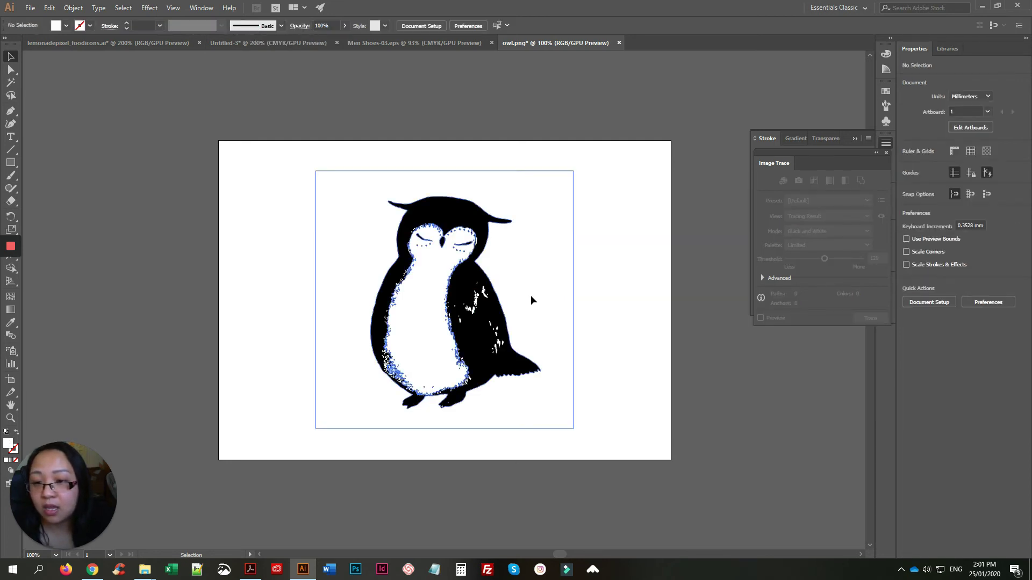
{"action": "left_click", "coordinate": [591, 277]}
{"action": "left_click", "coordinate": [574, 262]}
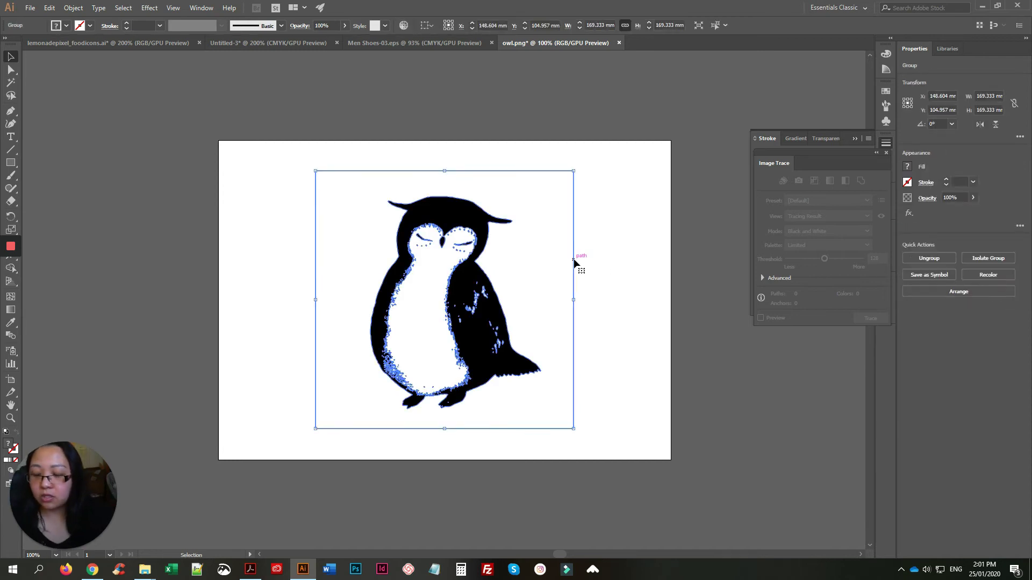
{"action": "key", "text": "ctrl+shift+g"}
{"action": "key", "text": "ctrl+h"}
Delete the square background shape around the traced owl, select the remaining artwork to check it, and deselect.
{"action": "left_click", "coordinate": [562, 246]}
{"action": "left_click_drag", "start_coordinate": [306, 176], "coordinate": [627, 447]}
{"action": "left_click_drag", "start_coordinate": [274, 107], "coordinate": [658, 546]}
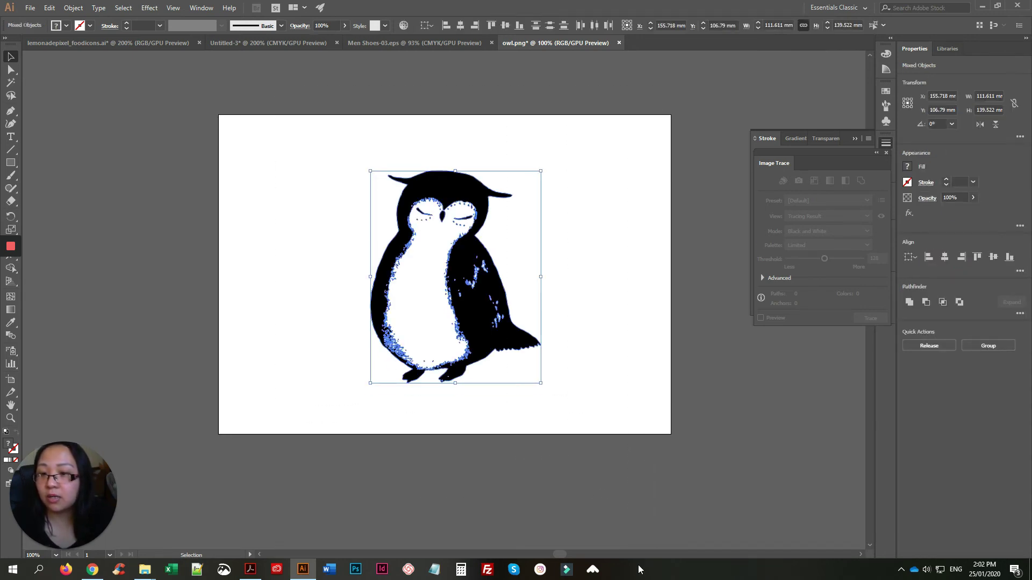
{"action": "left_click", "coordinate": [620, 477]}
{"action": "scroll", "coordinate": [620, 476], "scroll_direction": "up", "scroll_amount": 3}
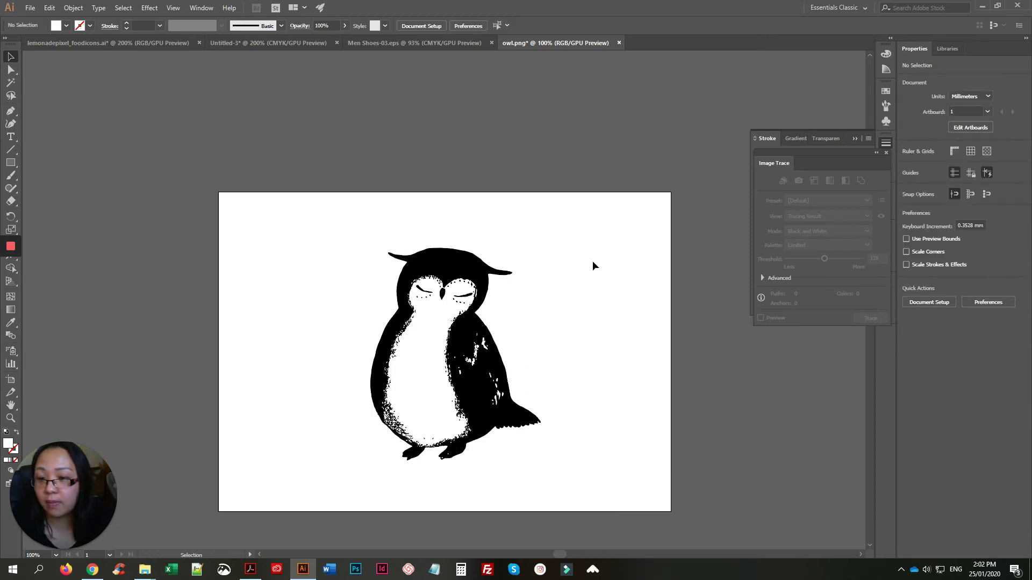
Offset the black owl compound path outward by 3 mm with miter joins and deselect it.
{"action": "left_click", "coordinate": [462, 268]}
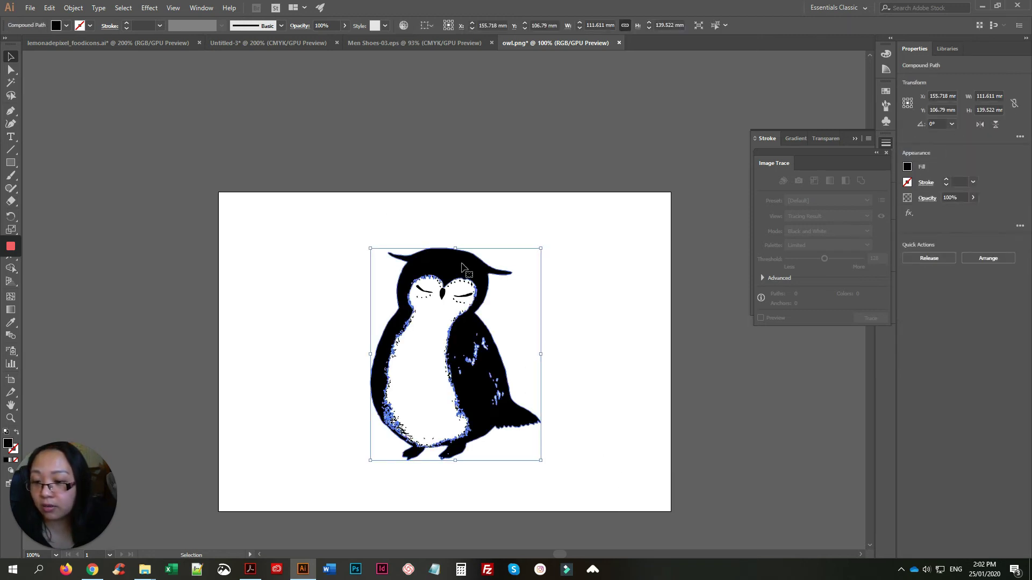
{"action": "left_click", "coordinate": [73, 8]}
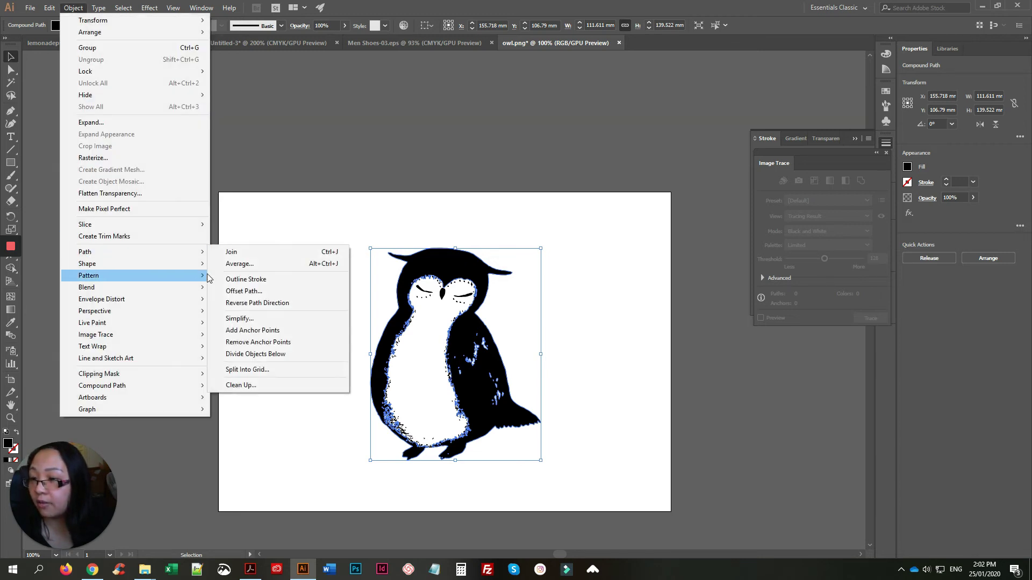
{"action": "left_click", "coordinate": [248, 292]}
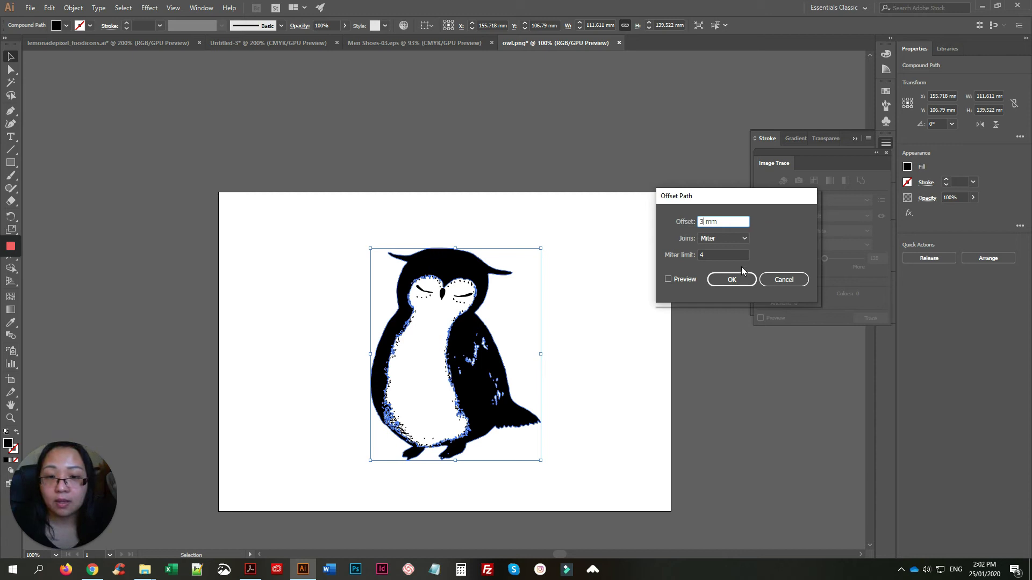
{"action": "left_click", "coordinate": [687, 281]}
{"action": "left_click", "coordinate": [688, 283]}
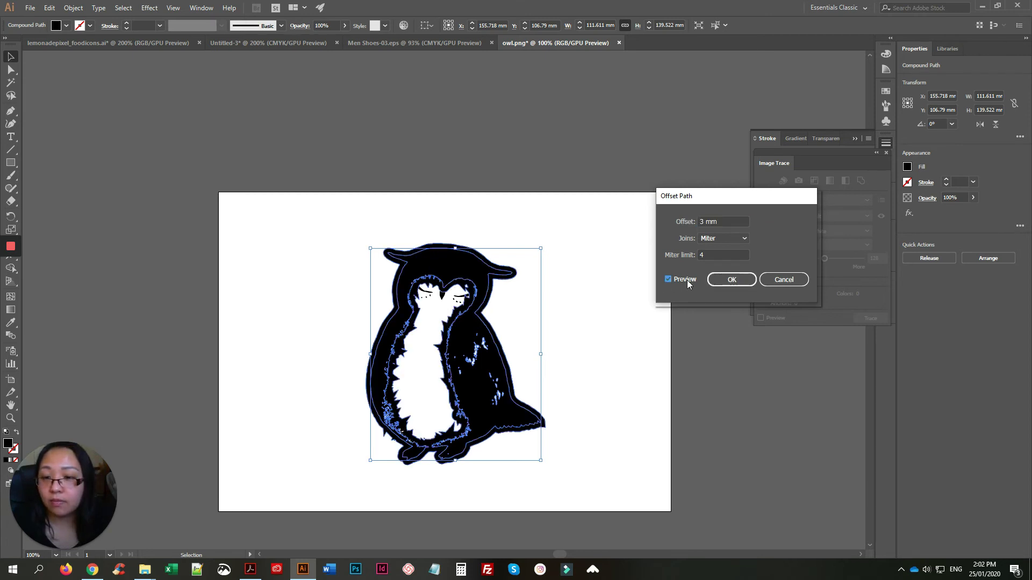
{"action": "left_click", "coordinate": [731, 279]}
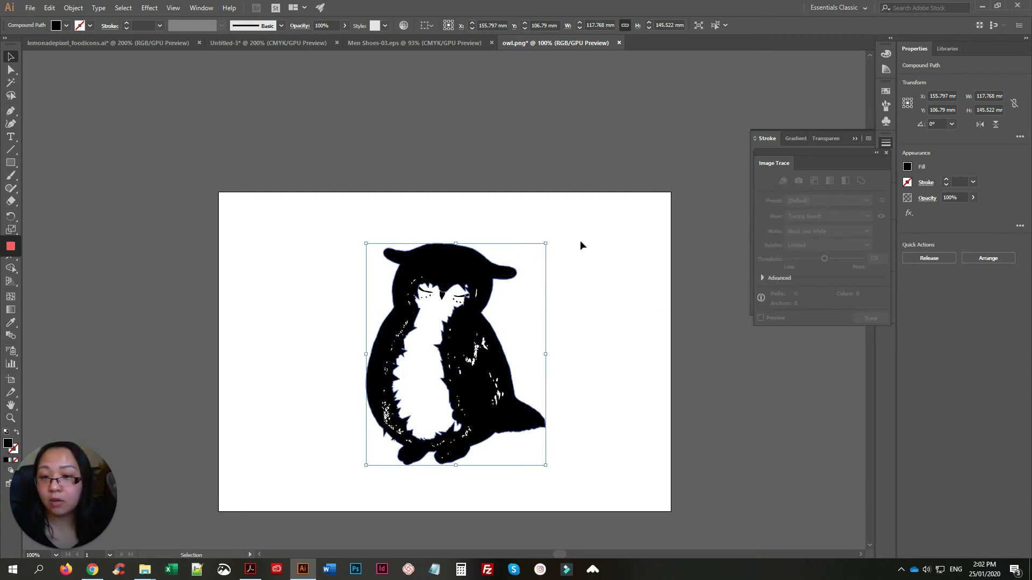
{"action": "left_click", "coordinate": [431, 174]}
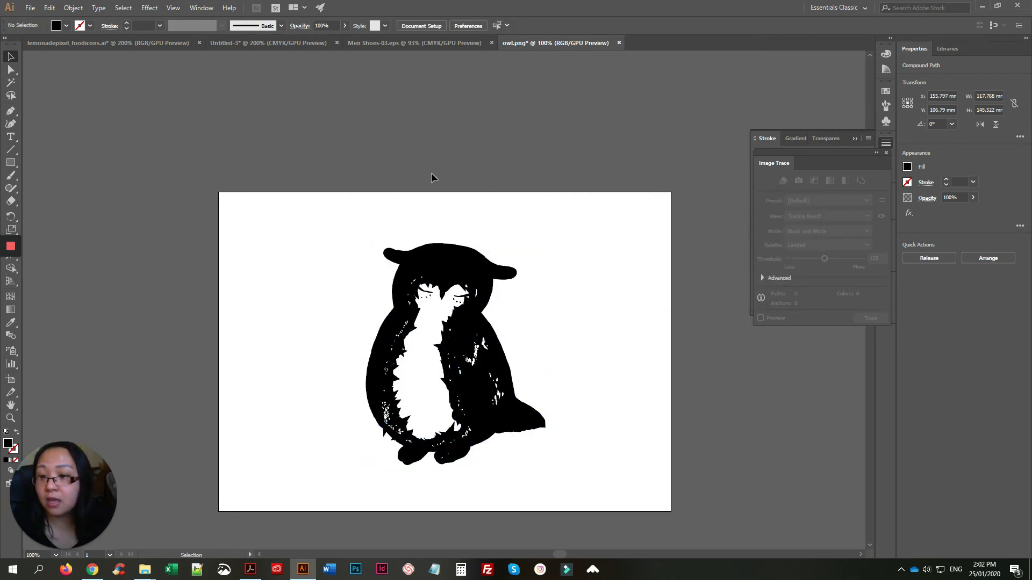
Select the outer contour of the owl's black offset shape with the Direct Selection tool.
{"action": "left_click", "coordinate": [12, 70]}
{"action": "left_click", "coordinate": [465, 248]}
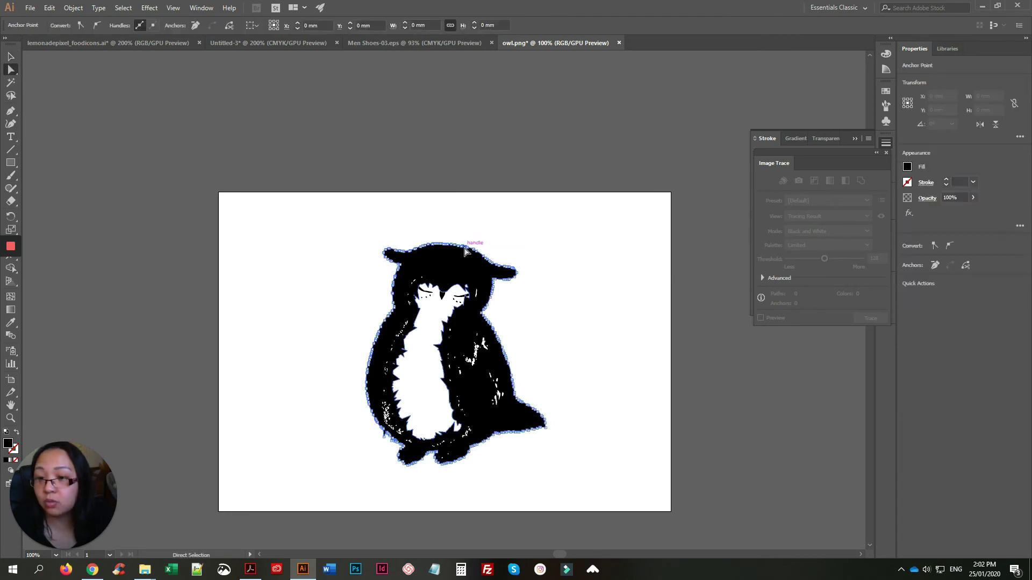
{"action": "left_click", "coordinate": [542, 237]}
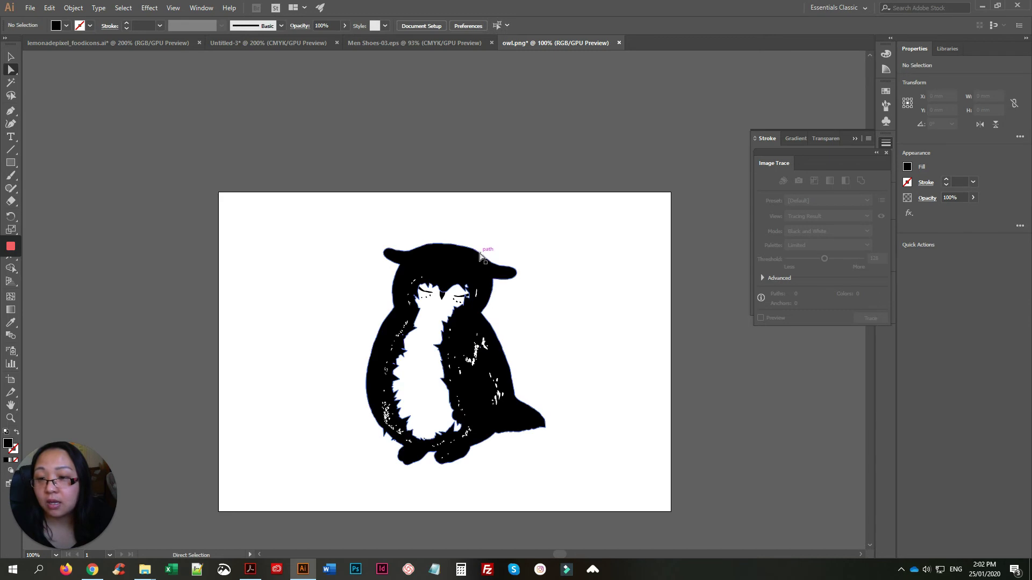
{"action": "left_click", "coordinate": [486, 248]}
{"action": "left_click", "coordinate": [541, 237]}
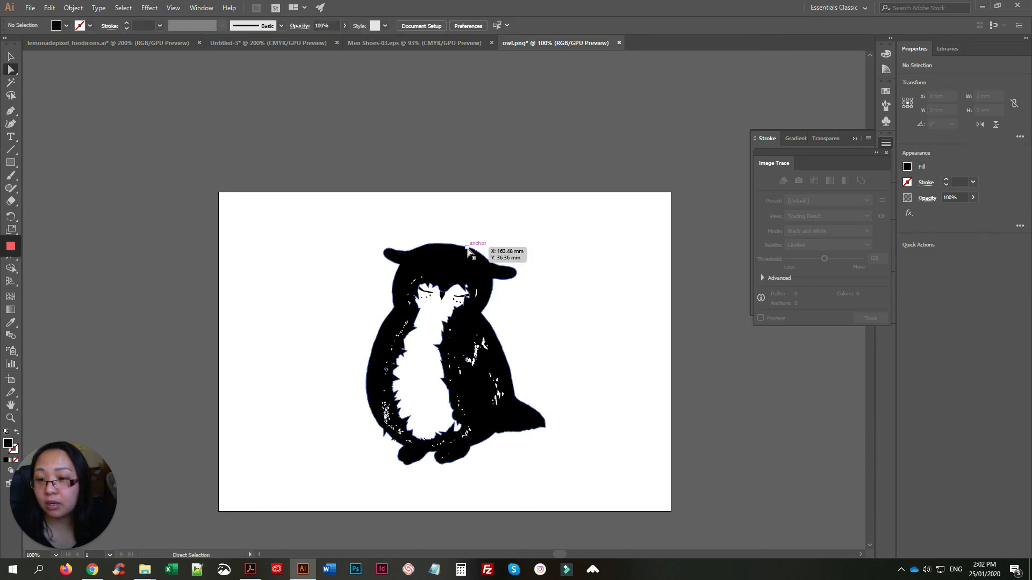
{"action": "left_click", "coordinate": [476, 257]}
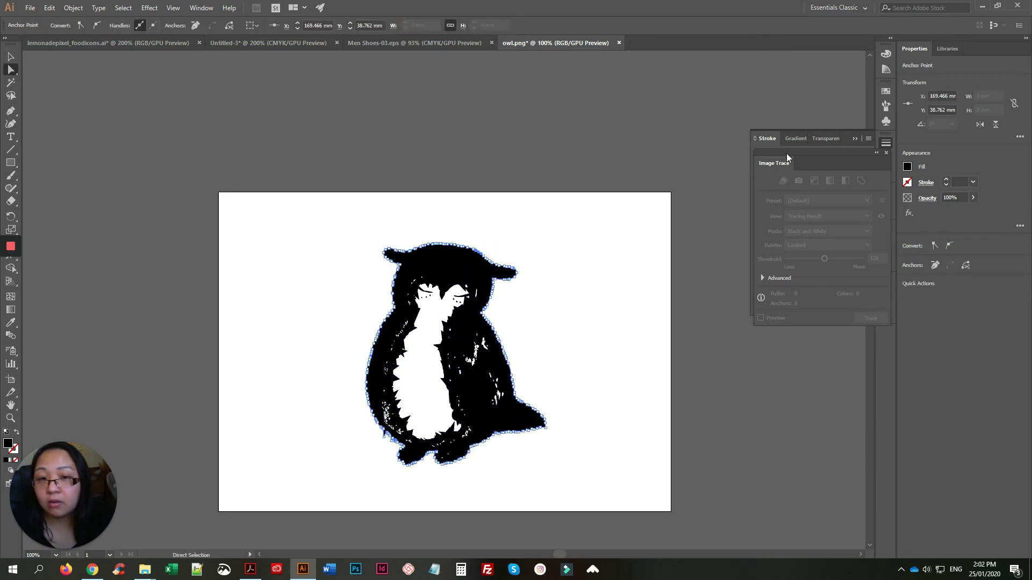
Open the PANTONE+ CMYK Coated color book from the swatch libraries.
{"action": "left_click", "coordinate": [887, 91]}
{"action": "left_click", "coordinate": [791, 87]}
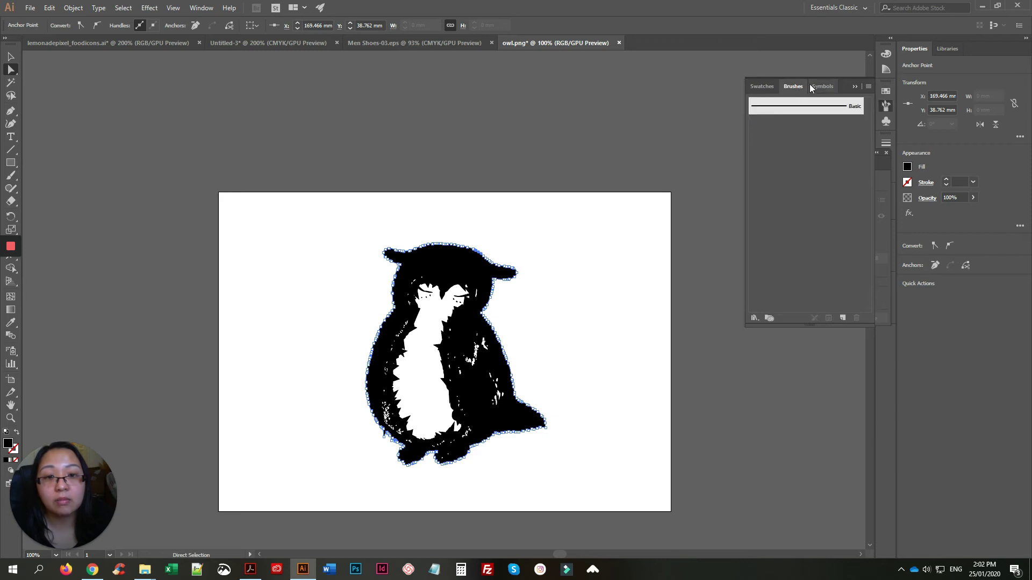
{"action": "left_click", "coordinate": [830, 86]}
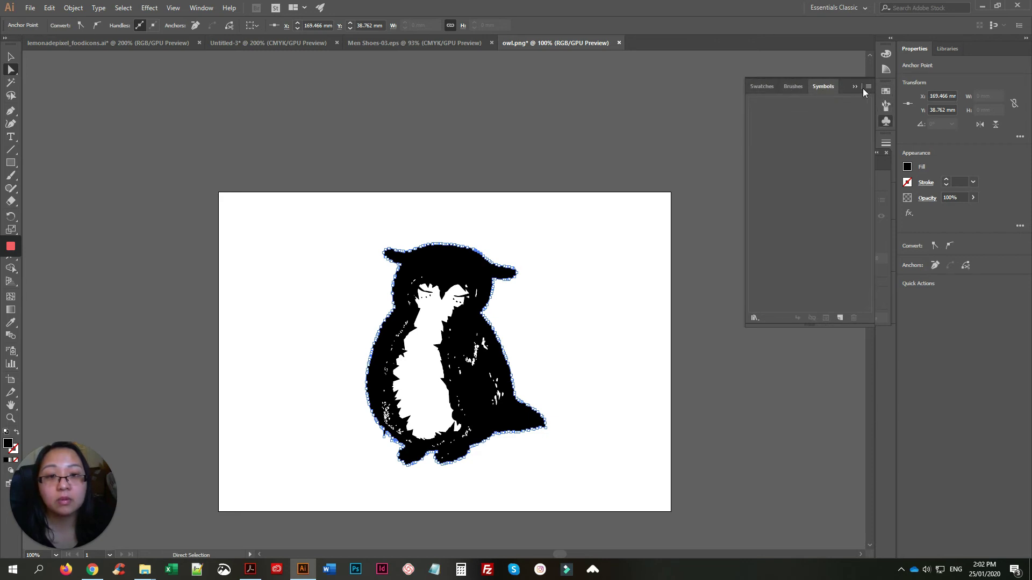
{"action": "left_click", "coordinate": [885, 92]}
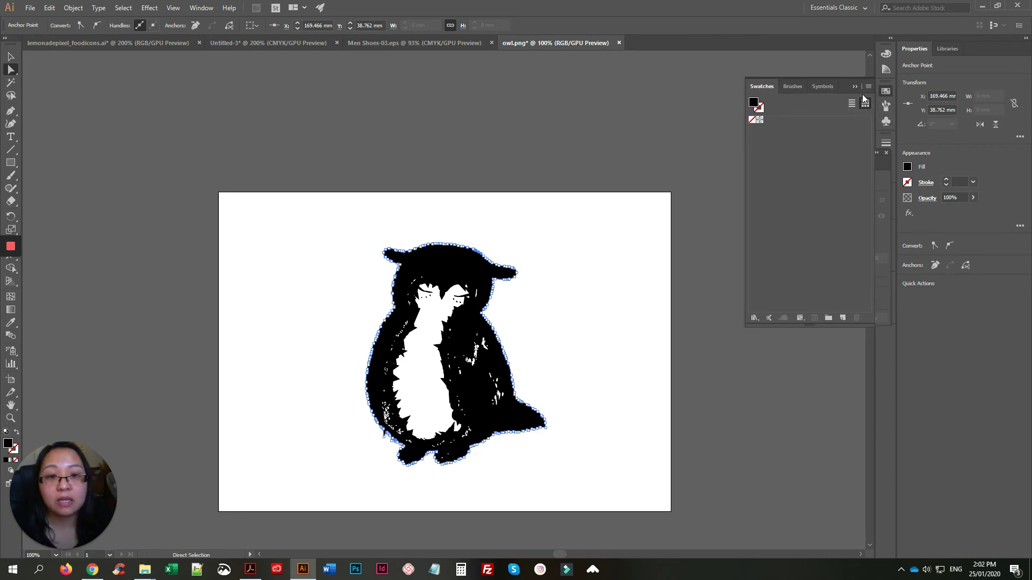
{"action": "left_click", "coordinate": [868, 87]}
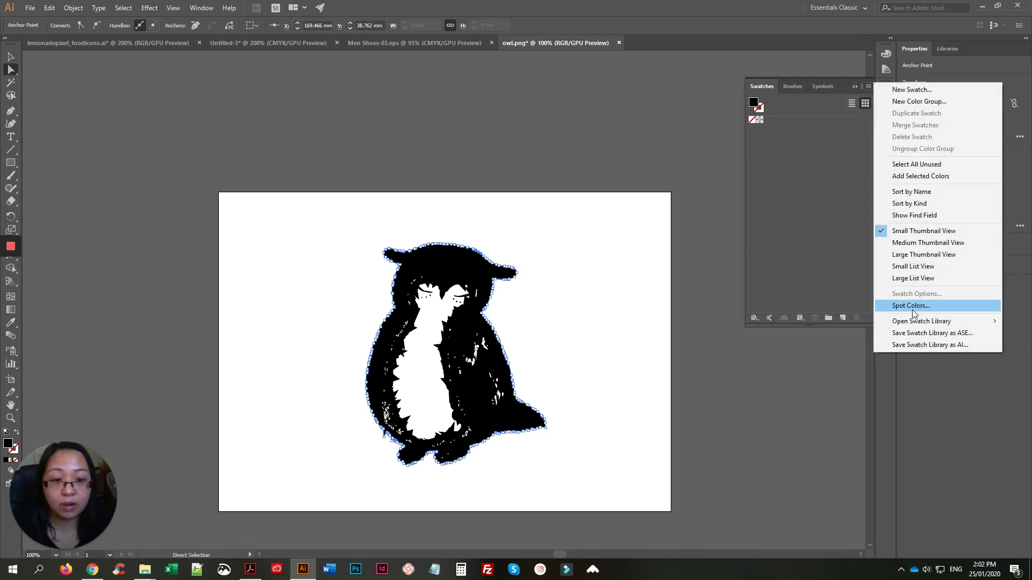
{"action": "mouse_move", "coordinate": [909, 323]}
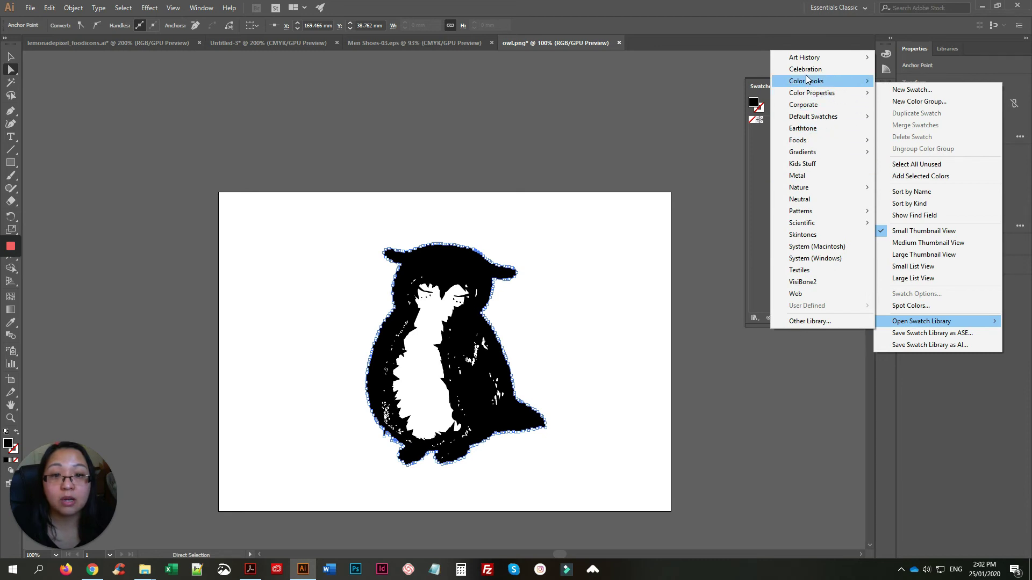
{"action": "mouse_move", "coordinate": [806, 83]}
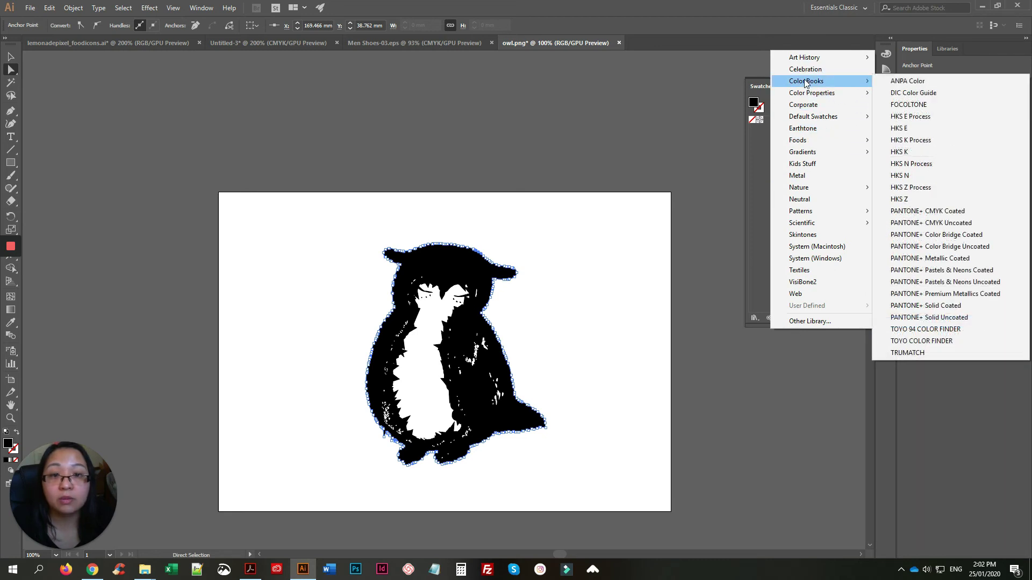
{"action": "left_click", "coordinate": [912, 212]}
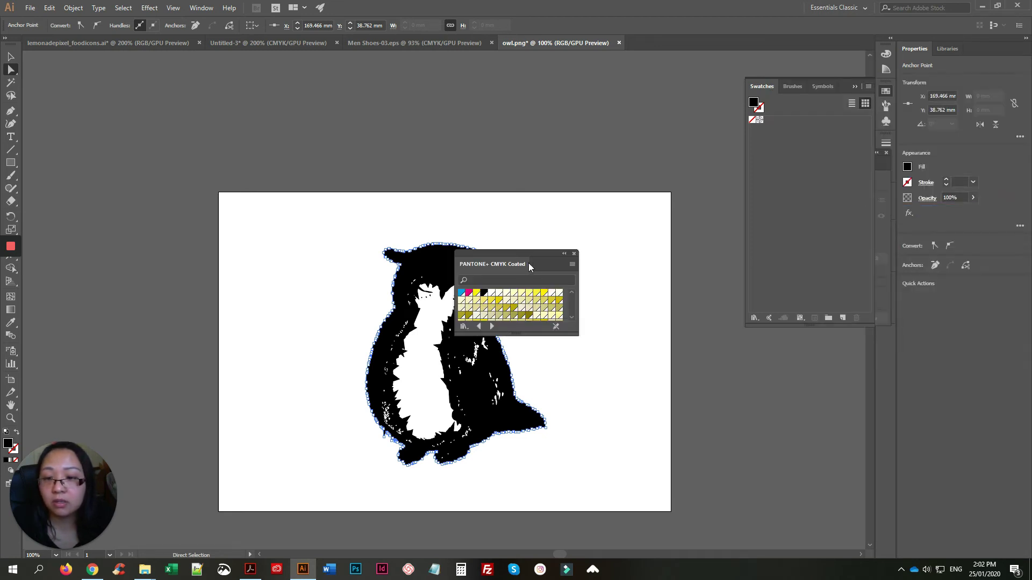
Fill the owl's offset shape with a light peach Pantone swatch, deselect it, and move the swatch library clear of the artwork.
{"action": "scroll", "coordinate": [543, 304], "scroll_direction": "down", "scroll_amount": 5}
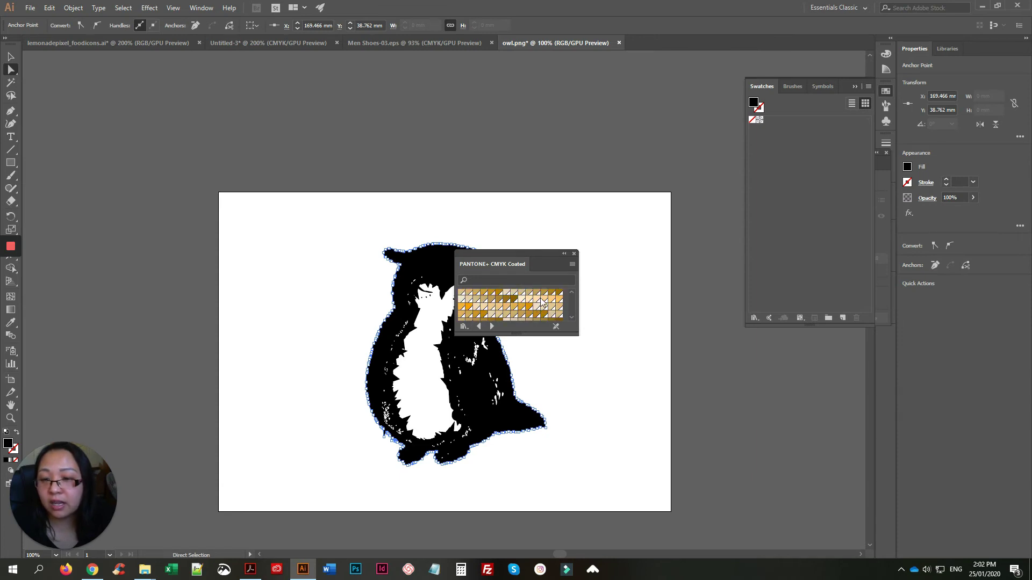
{"action": "left_click", "coordinate": [539, 299]}
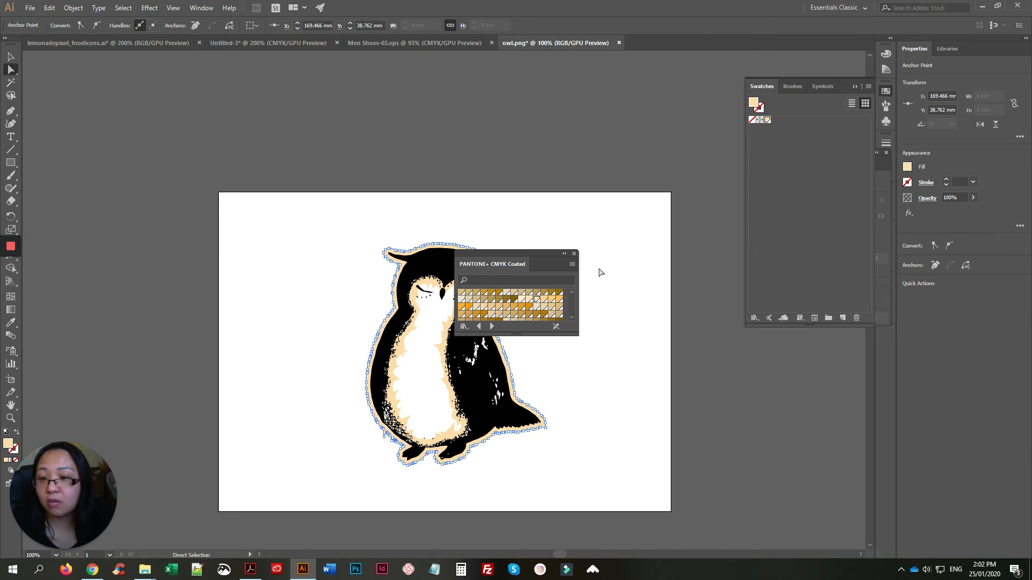
{"action": "left_click", "coordinate": [618, 256]}
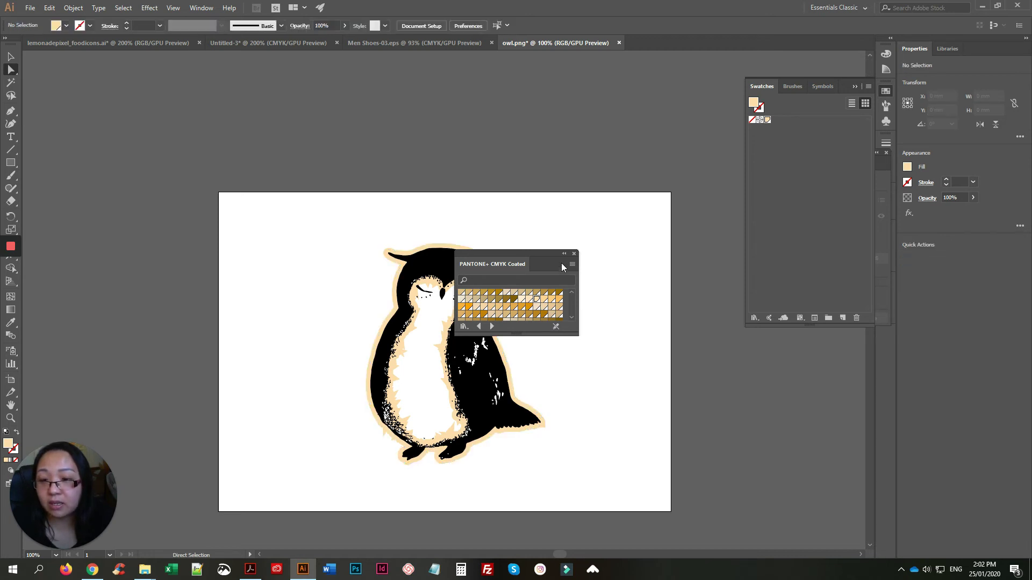
{"action": "left_click_drag", "start_coordinate": [547, 253], "coordinate": [810, 194]}
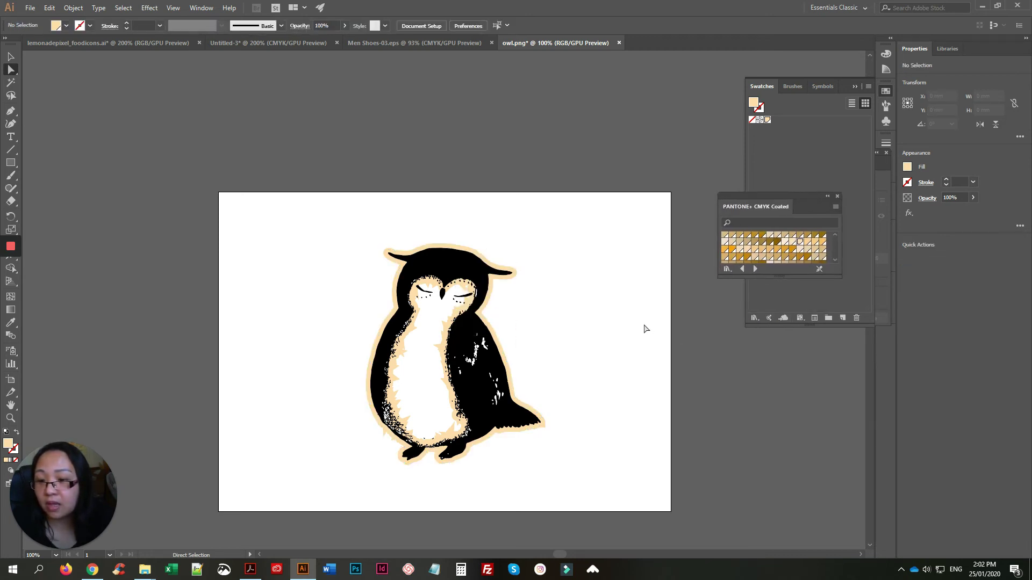
Select the peach offset's outer contour, then its whole compound path, to inspect the outline, and deselect.
{"action": "left_click", "coordinate": [497, 322]}
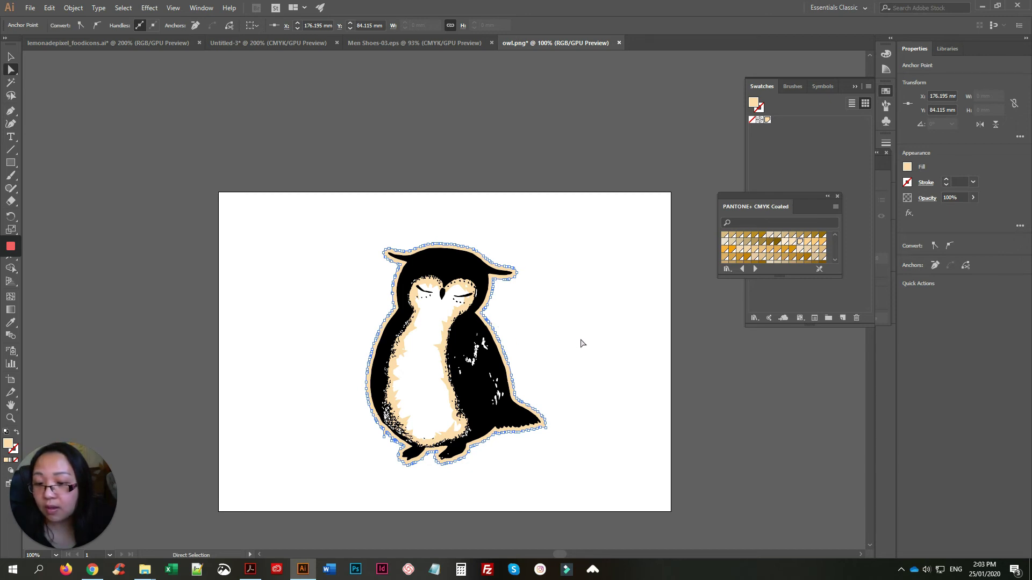
{"action": "left_click", "coordinate": [564, 307]}
{"action": "left_click", "coordinate": [11, 57]}
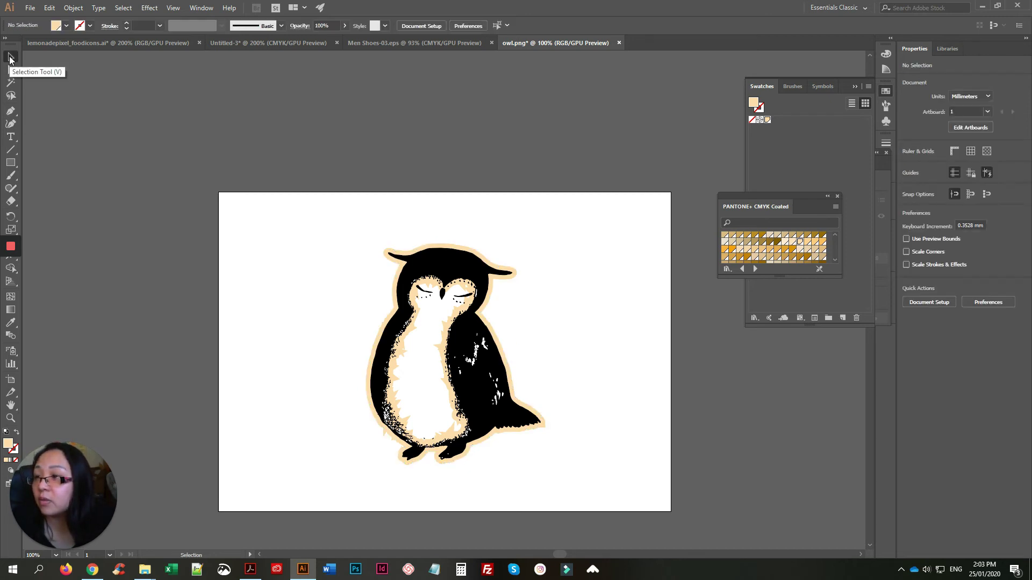
{"action": "left_click", "coordinate": [457, 246]}
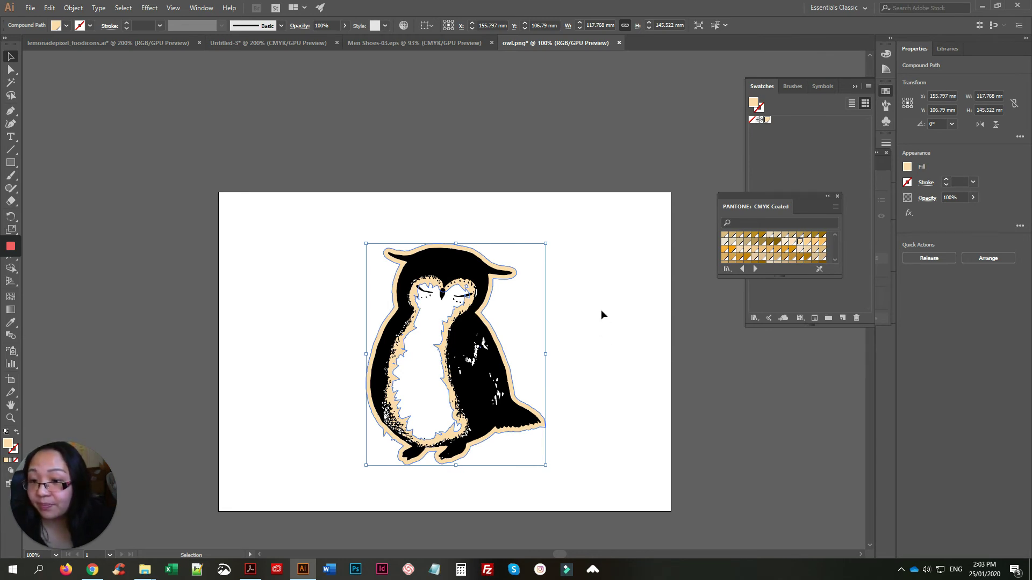
{"action": "left_click", "coordinate": [589, 293]}
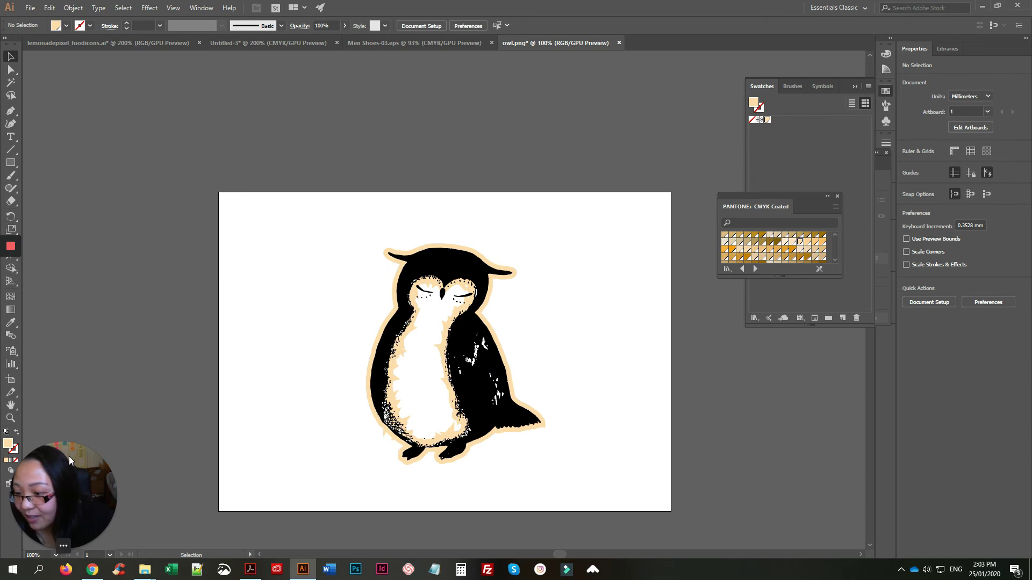
Delete the anchor points forming the protruding spikes on the peach outline at the owl's lower-left side, just above the foot.
{"action": "left_click", "coordinate": [10, 418]}
{"action": "left_click_drag", "start_coordinate": [371, 447], "coordinate": [615, 499]}
{"action": "scroll", "coordinate": [615, 498], "scroll_direction": "down", "scroll_amount": 3}
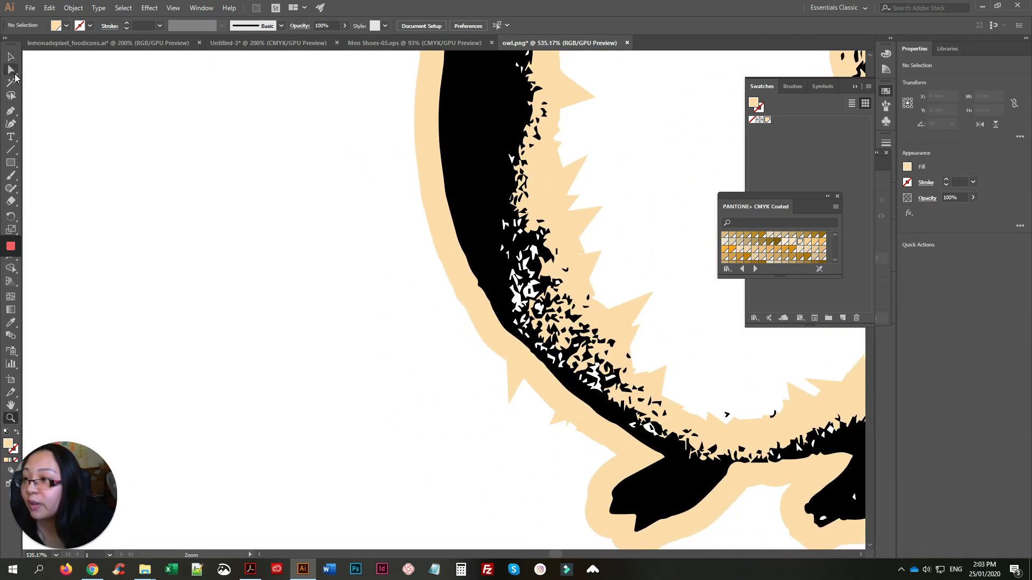
{"action": "left_click", "coordinate": [13, 73]}
{"action": "left_click", "coordinate": [509, 404]}
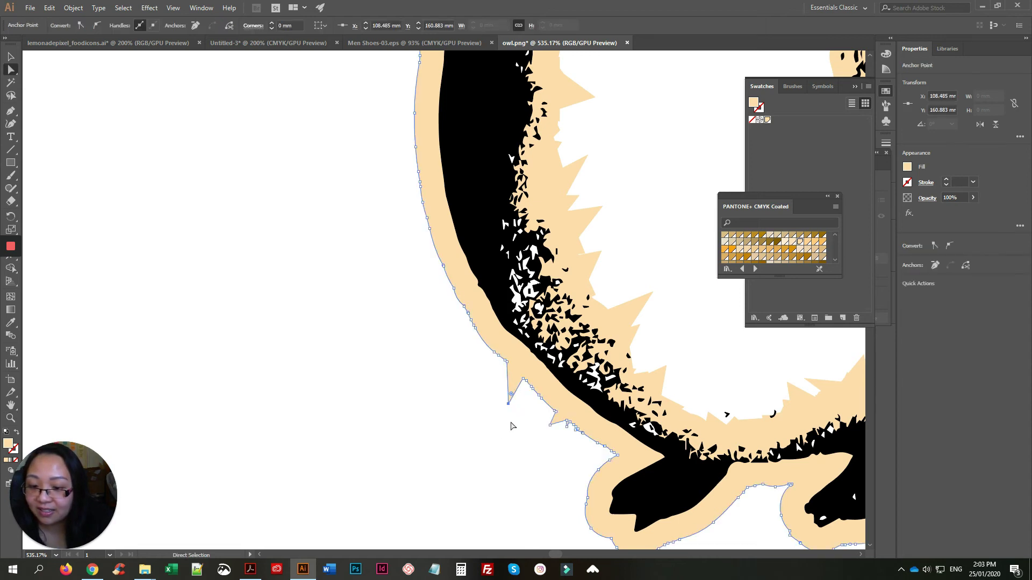
{"action": "left_click", "coordinate": [11, 110]}
{"action": "left_click", "coordinate": [34, 139]}
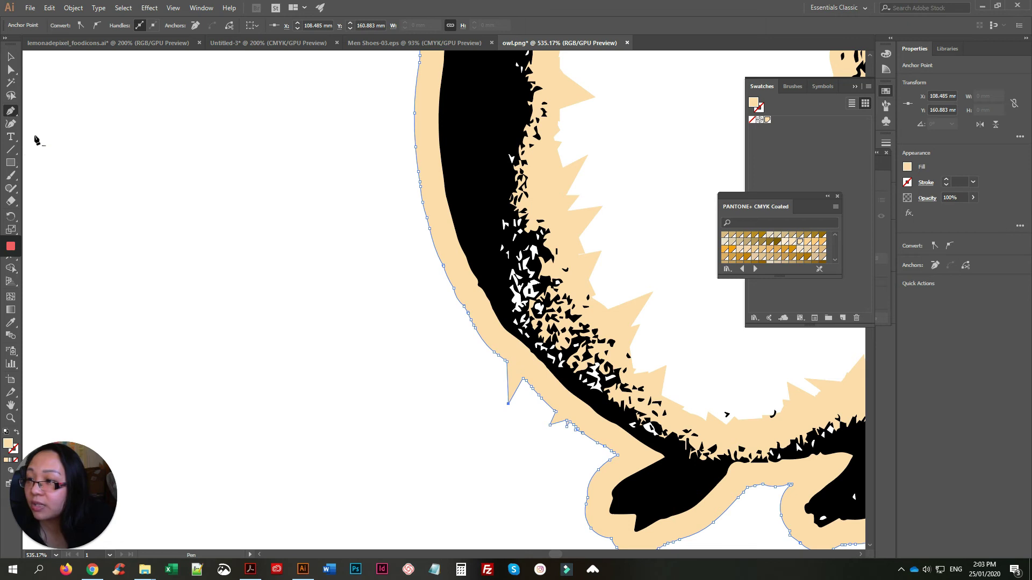
{"action": "left_click", "coordinate": [508, 403]}
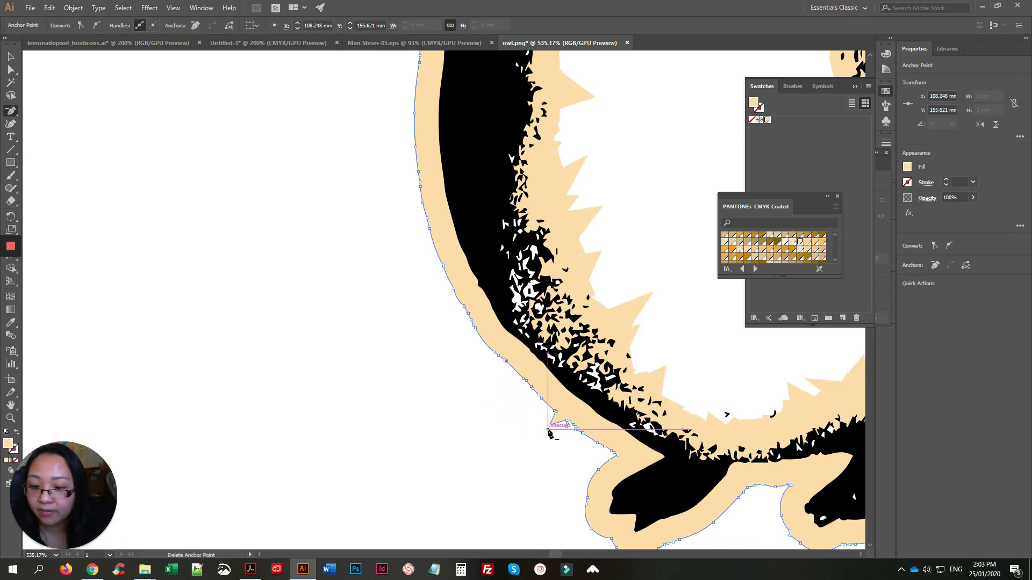
{"action": "left_click", "coordinate": [552, 426]}
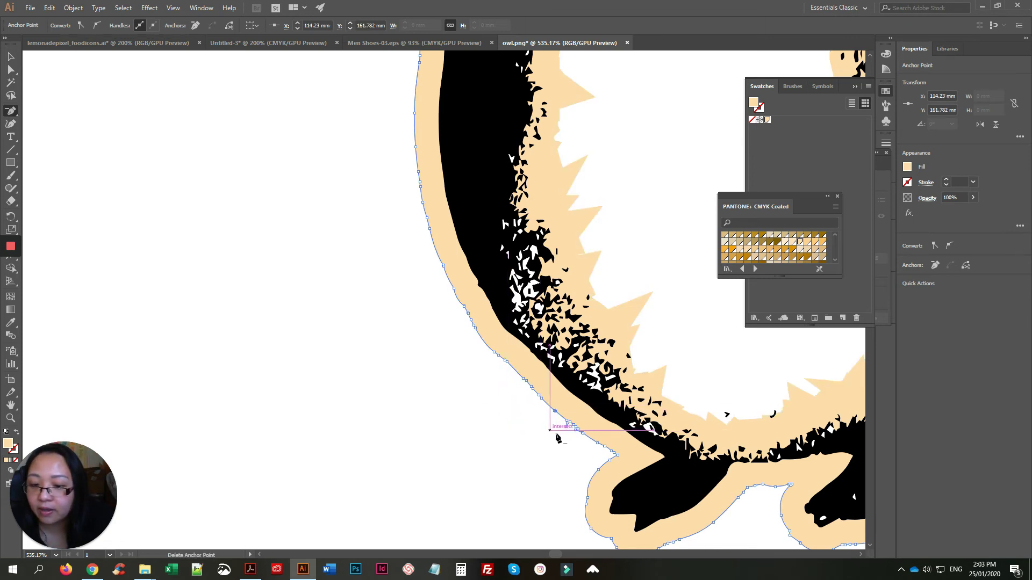
{"action": "left_click", "coordinate": [567, 426]}
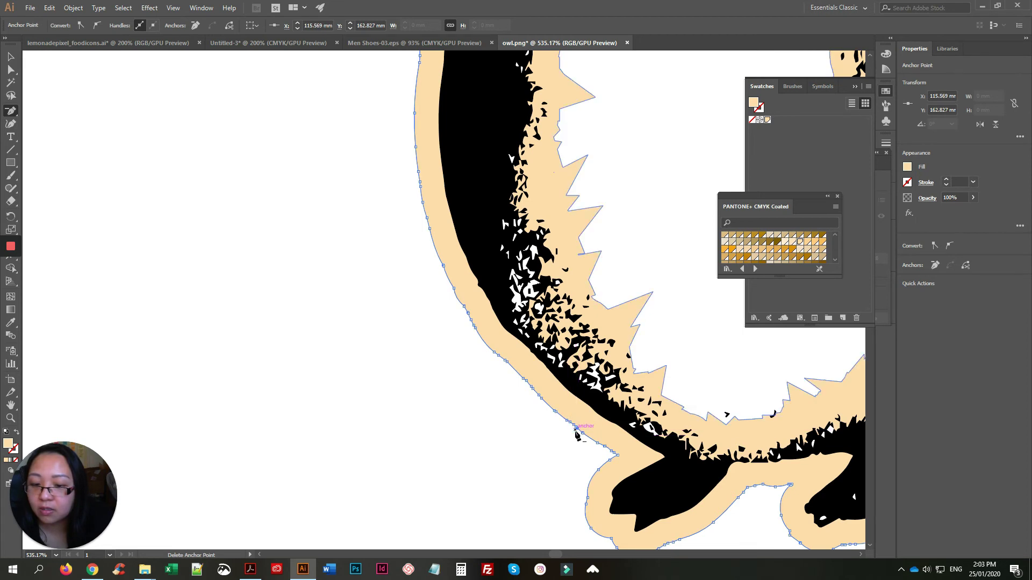
Examine the jagged inner belly edge and the rest of the peach outline around the whole owl.
{"action": "scroll", "coordinate": [715, 452], "scroll_direction": "up", "scroll_amount": 8}
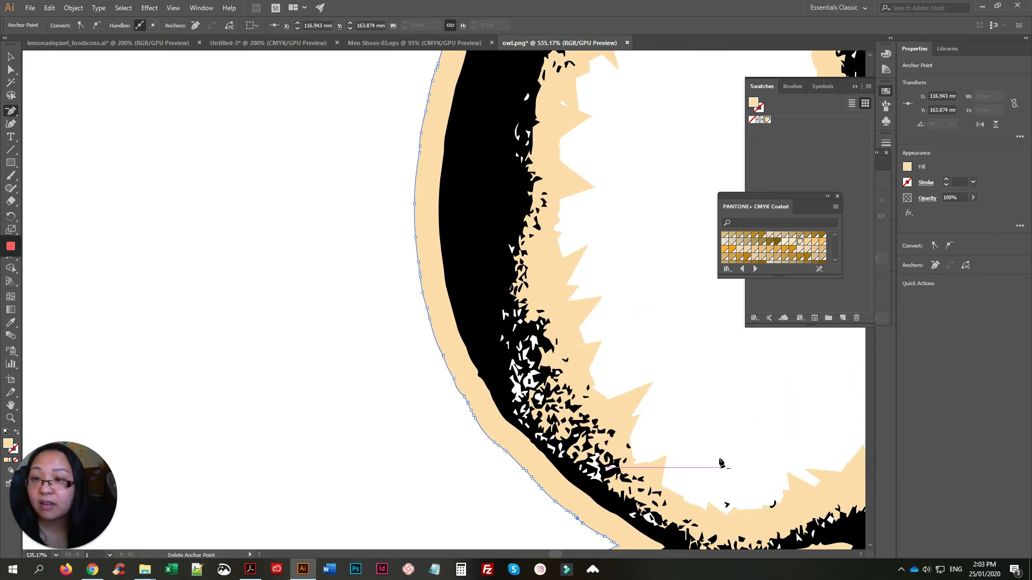
{"action": "left_click_drag", "start_coordinate": [628, 312], "coordinate": [452, 140]}
{"action": "left_click_drag", "start_coordinate": [468, 376], "coordinate": [591, 215]}
{"action": "scroll", "coordinate": [699, 322], "scroll_direction": "up", "scroll_amount": 3}
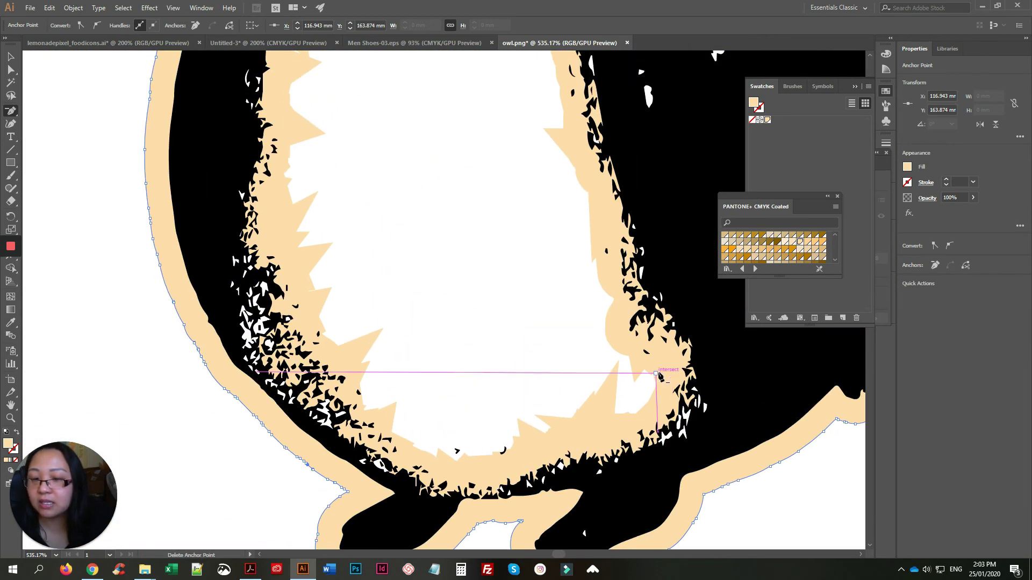
{"action": "scroll", "coordinate": [602, 468], "scroll_direction": "up", "scroll_amount": 3}
{"action": "key", "text": "ctrl+minus"}
{"action": "key", "text": "ctrl+minus"}
{"action": "key", "text": "ctrl+minus"}
{"action": "key", "text": "ctrl+minus"}
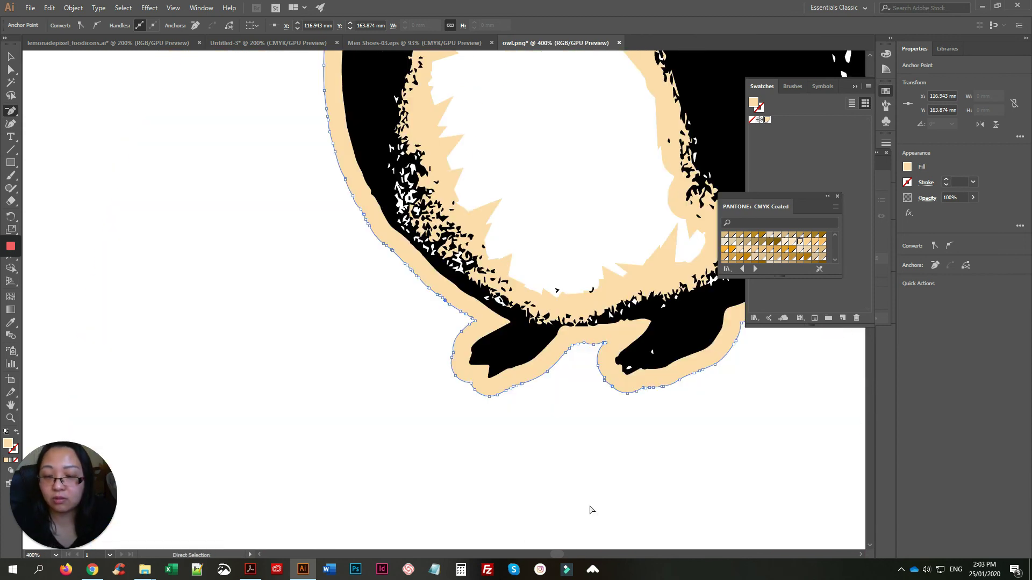
{"action": "key", "text": "ctrl+minus"}
{"action": "key", "text": "ctrl+equal"}
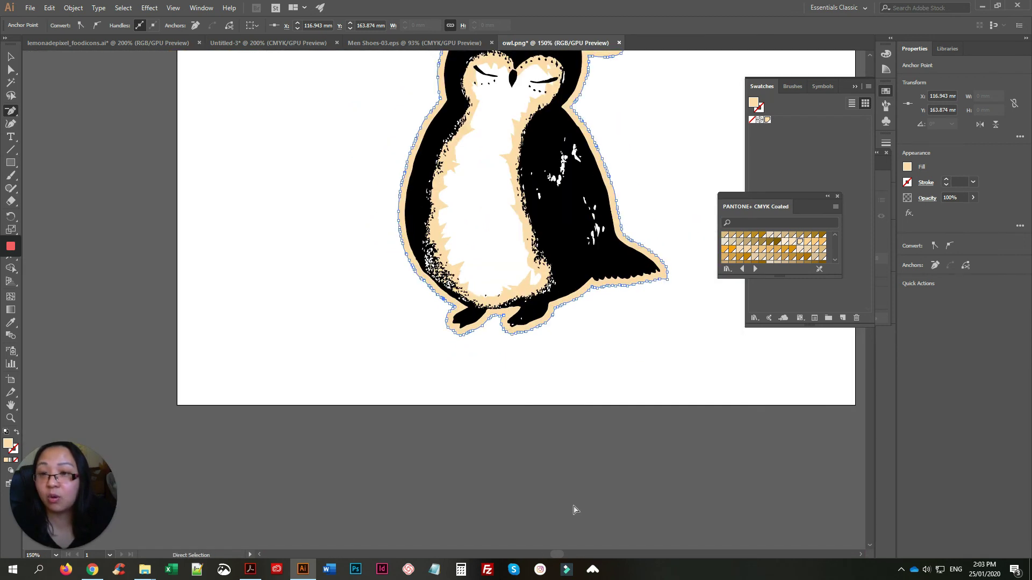
{"action": "scroll", "coordinate": [473, 478], "scroll_direction": "up", "scroll_amount": 3}
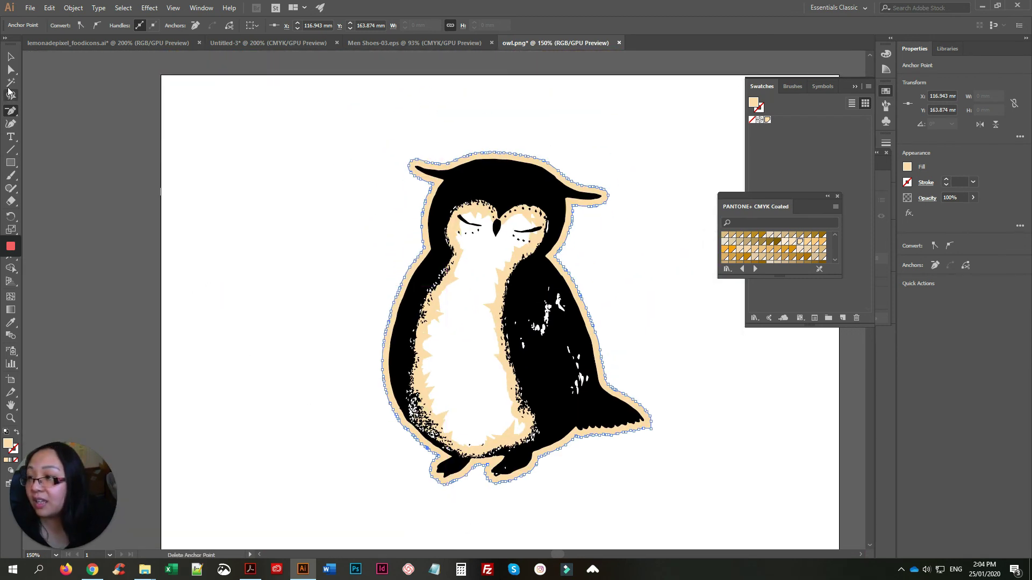
Start a Pen tool shape across the owl's forehead and continue it down the wing-side edge of the face and belly.
{"action": "left_click_drag", "start_coordinate": [12, 112], "coordinate": [42, 112]}
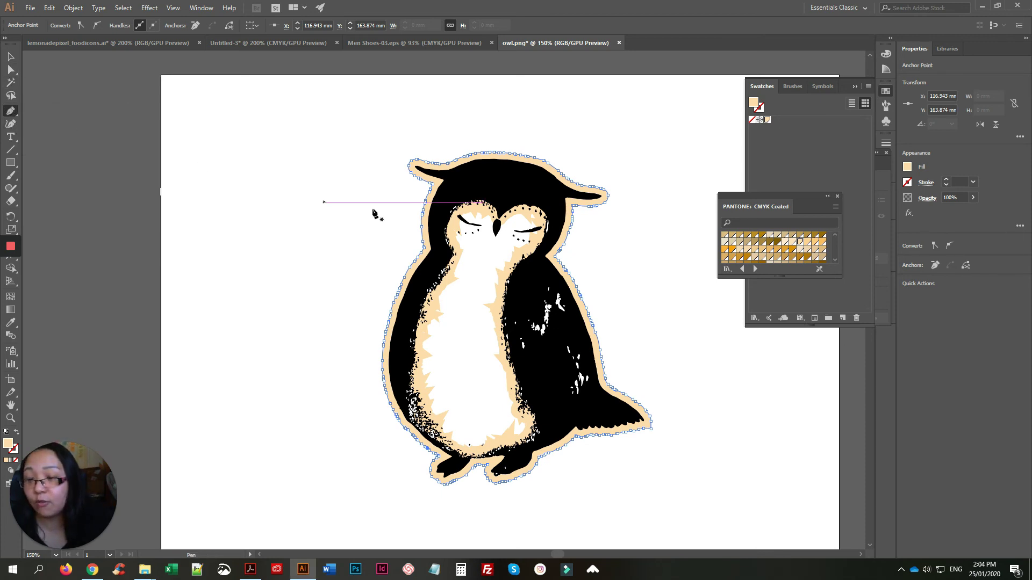
{"action": "left_click", "coordinate": [457, 191]}
{"action": "left_click", "coordinate": [499, 191]}
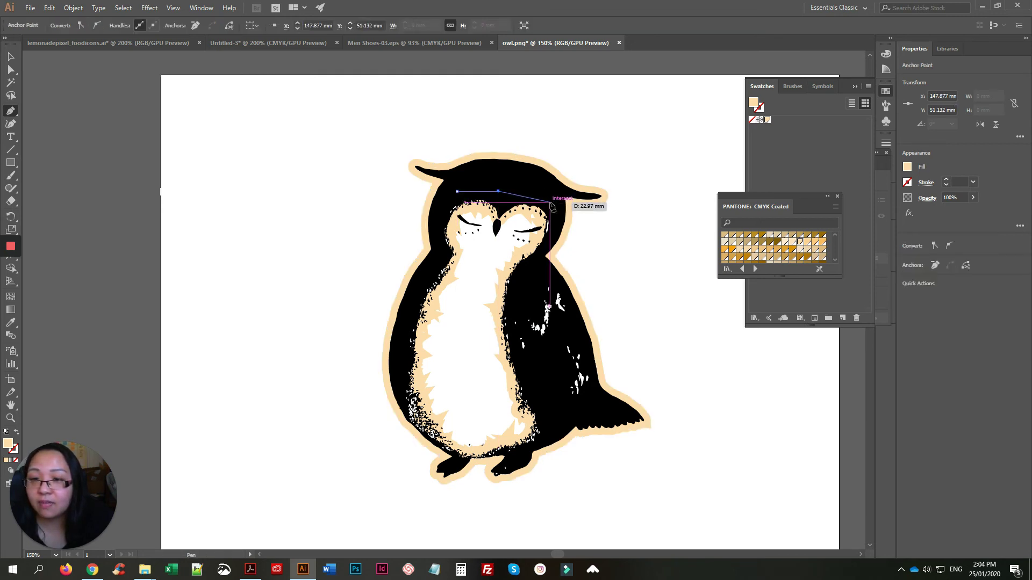
{"action": "left_click", "coordinate": [550, 202]}
{"action": "left_click", "coordinate": [553, 221]}
{"action": "left_click", "coordinate": [547, 239]}
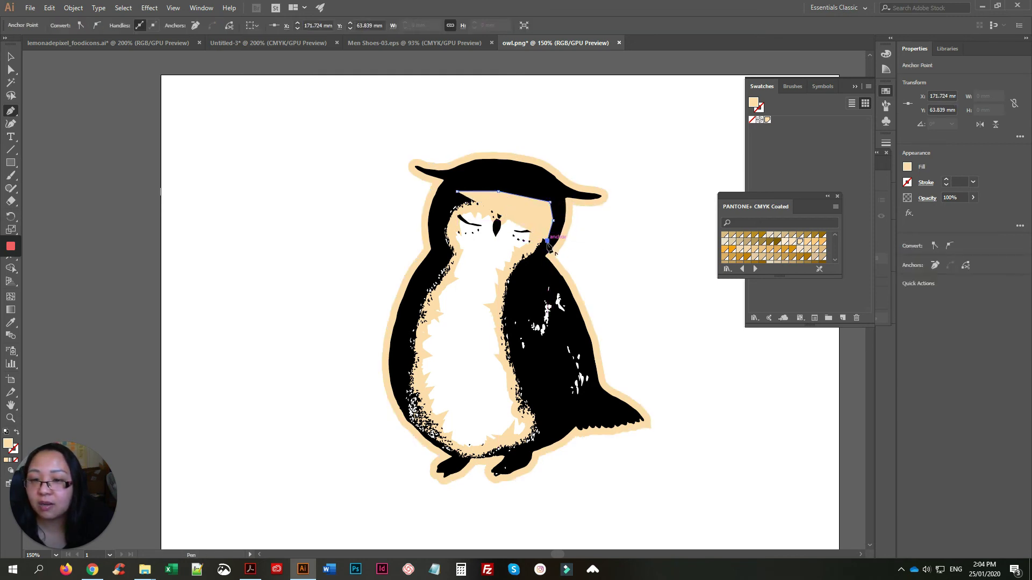
{"action": "left_click", "coordinate": [529, 269]}
{"action": "left_click", "coordinate": [514, 303]}
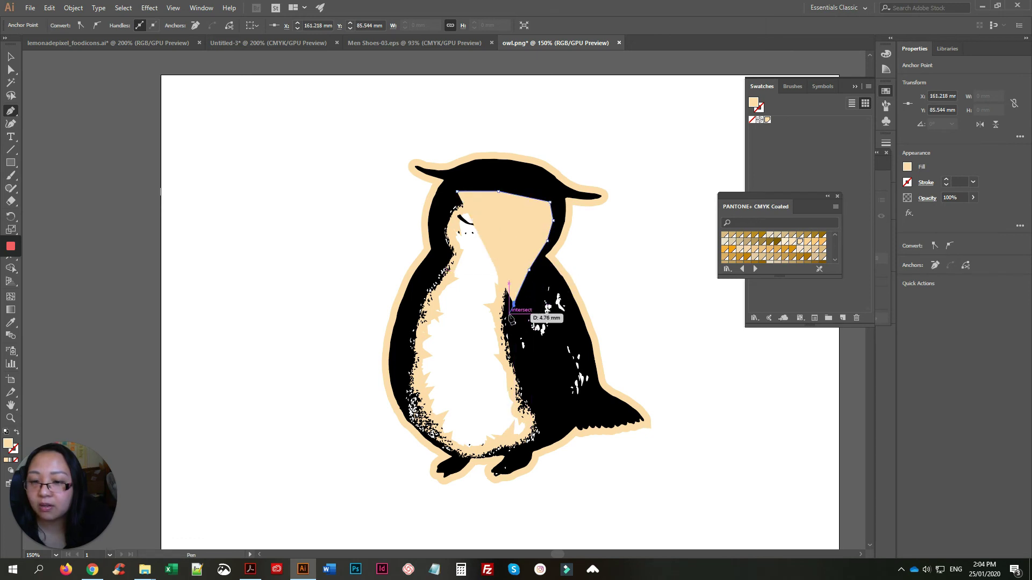
{"action": "left_click", "coordinate": [509, 322]}
{"action": "left_click", "coordinate": [515, 349]}
{"action": "left_click", "coordinate": [533, 391]}
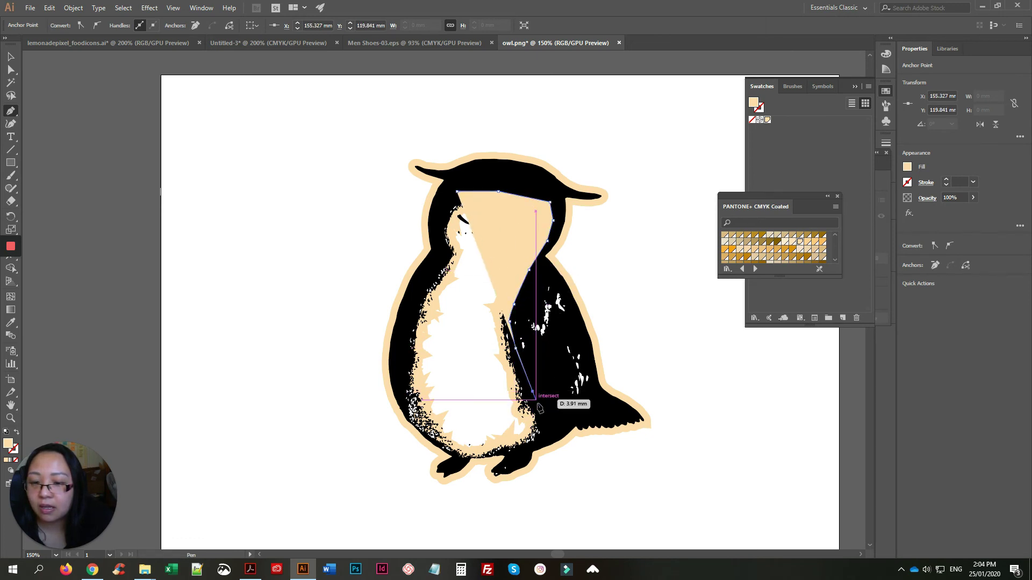
{"action": "left_click", "coordinate": [543, 437]}
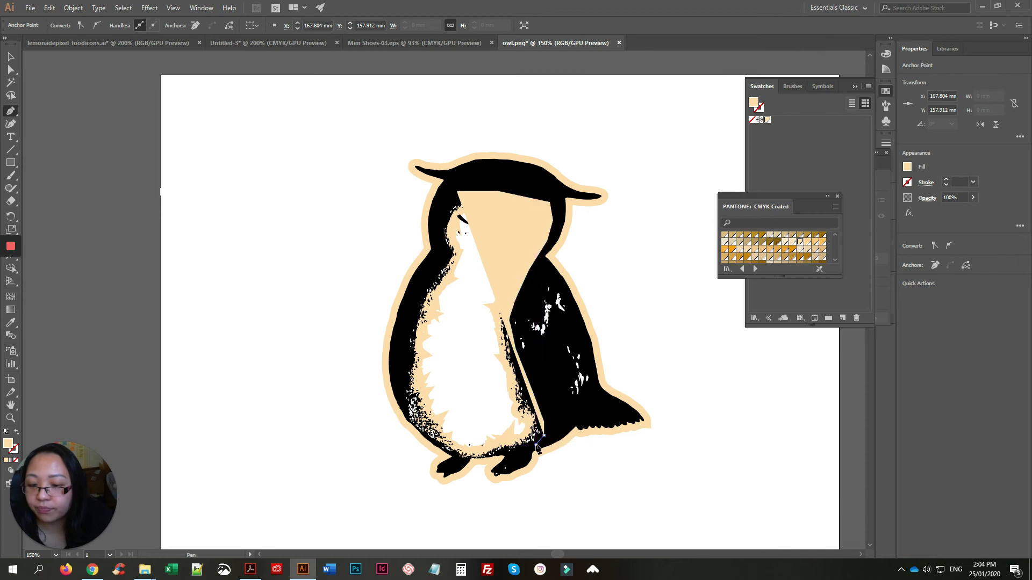
Continue the Pen shape under the belly and up the opposite side of the body, closing it at the forehead starting point.
{"action": "left_click", "coordinate": [537, 446]}
{"action": "left_click", "coordinate": [515, 451]}
{"action": "left_click", "coordinate": [493, 454]}
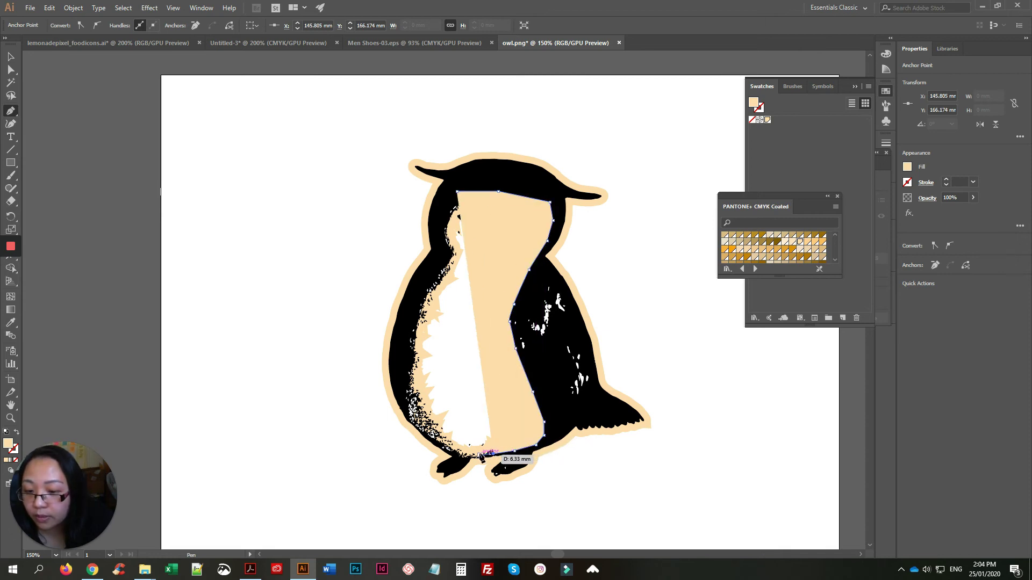
{"action": "left_click", "coordinate": [448, 452]}
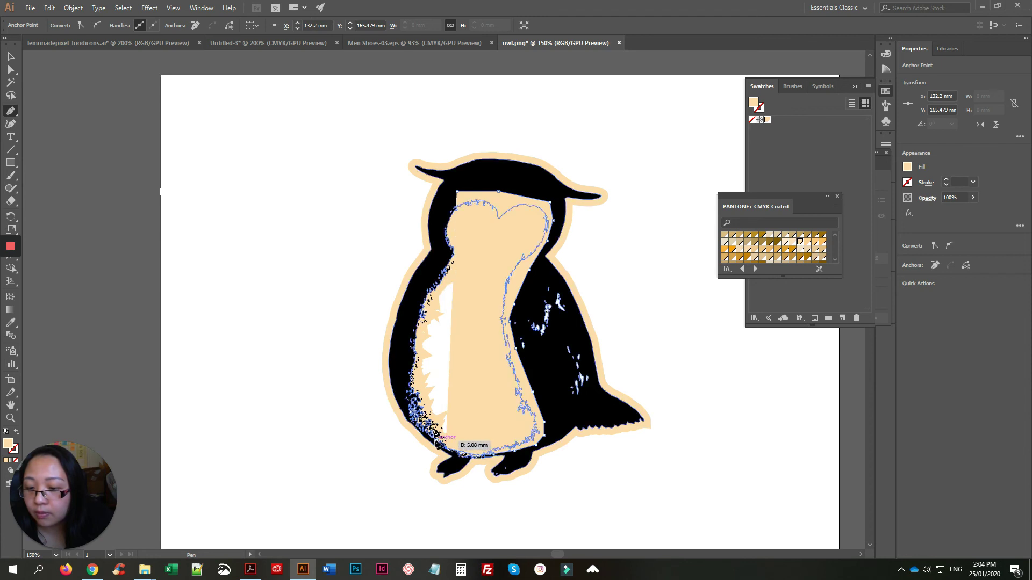
{"action": "left_click", "coordinate": [434, 438]}
{"action": "left_click", "coordinate": [407, 395]}
{"action": "left_click", "coordinate": [402, 353]}
{"action": "left_click", "coordinate": [419, 288]}
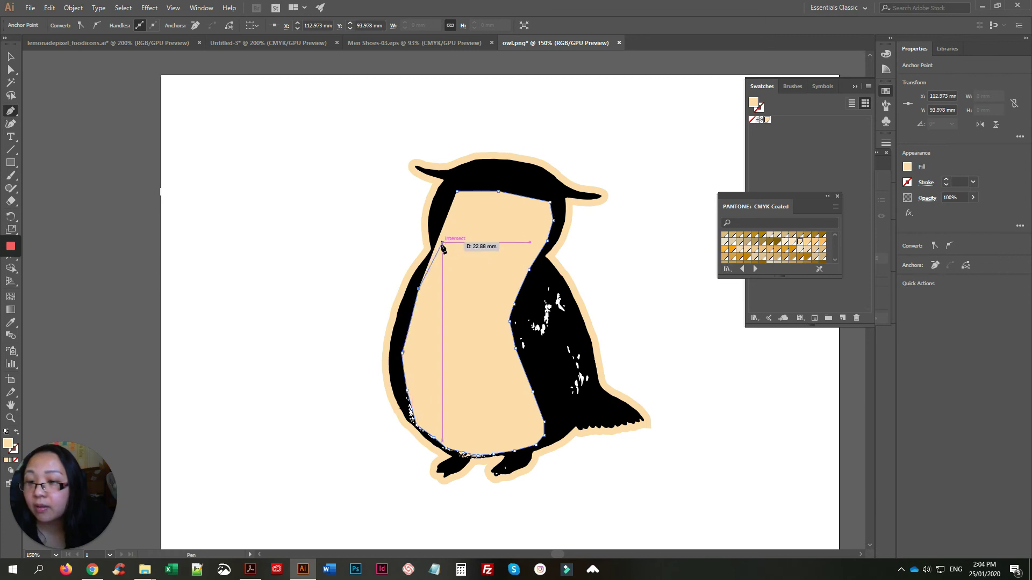
{"action": "left_click", "coordinate": [436, 249]}
{"action": "left_click", "coordinate": [443, 213]}
{"action": "left_click", "coordinate": [457, 192]}
Fill the new face-and-belly shape with the white swatch from the PANTONE+ CMYK Coated library and deselect it.
{"action": "left_click", "coordinate": [12, 56]}
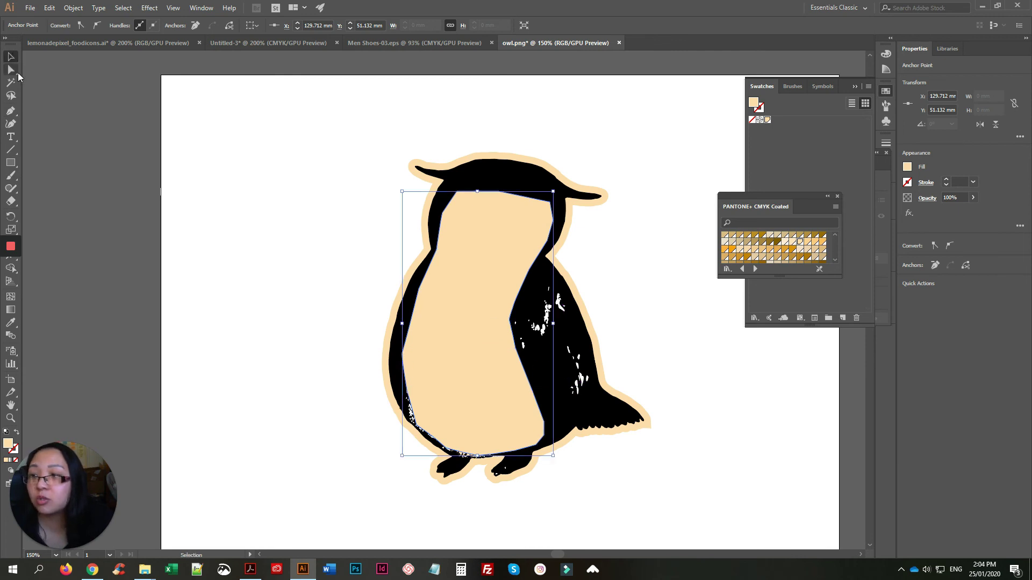
{"action": "left_click", "coordinate": [886, 93]}
{"action": "scroll", "coordinate": [818, 246], "scroll_direction": "up", "scroll_amount": 5}
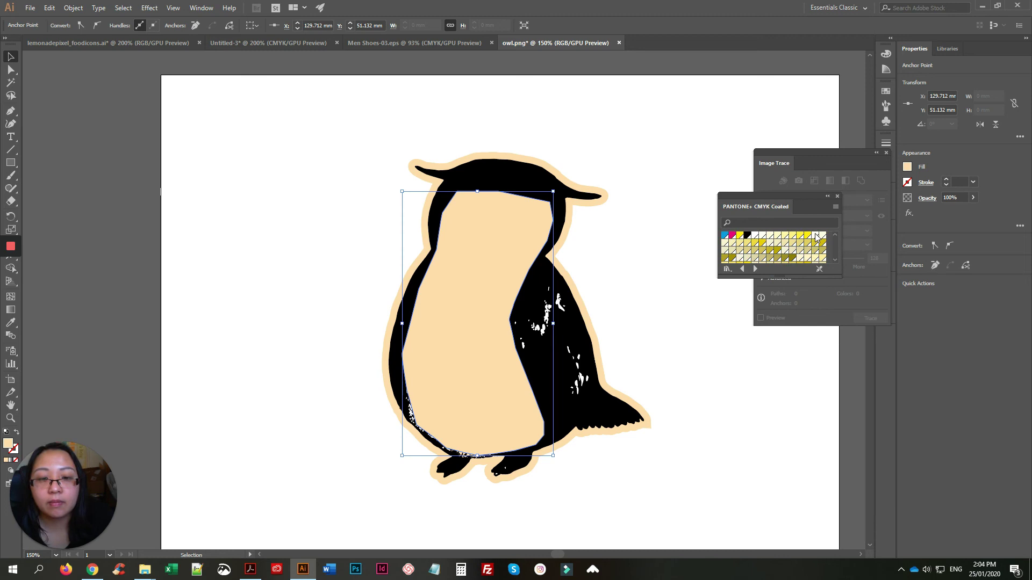
{"action": "left_click", "coordinate": [747, 236]}
{"action": "left_click", "coordinate": [754, 236]}
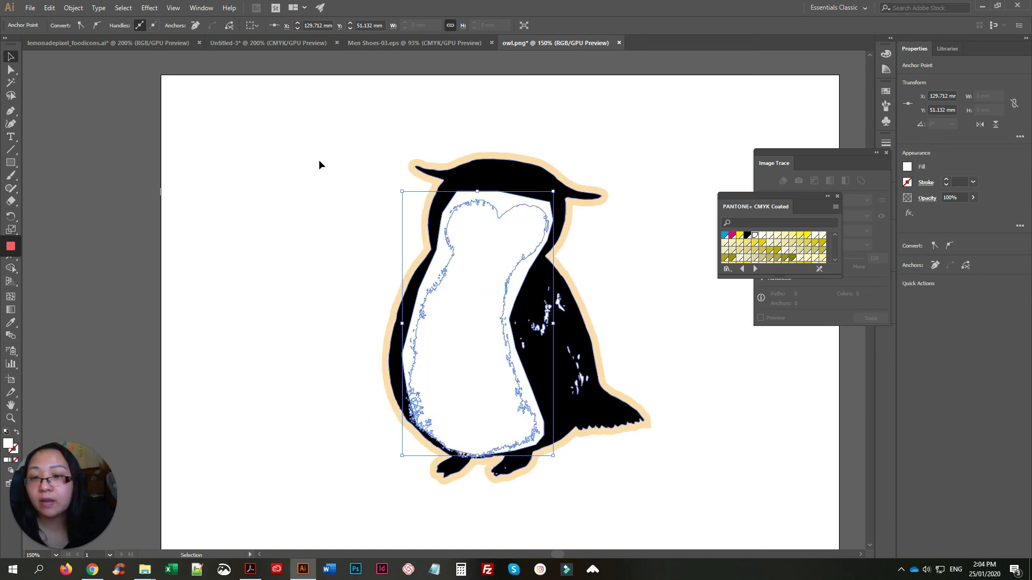
{"action": "left_click", "coordinate": [511, 139]}
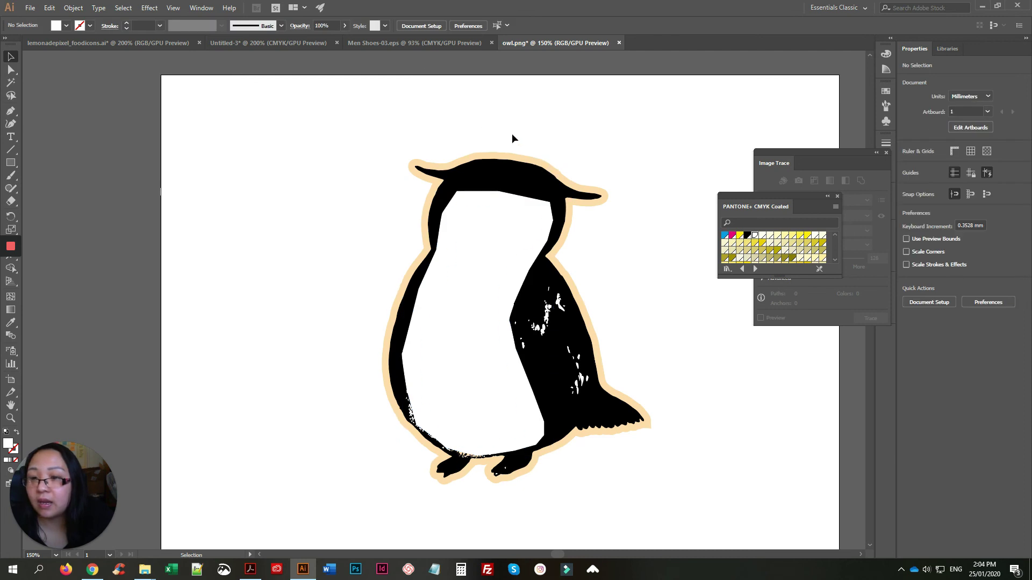
{"action": "left_click_drag", "start_coordinate": [527, 172], "coordinate": [527, 173]}
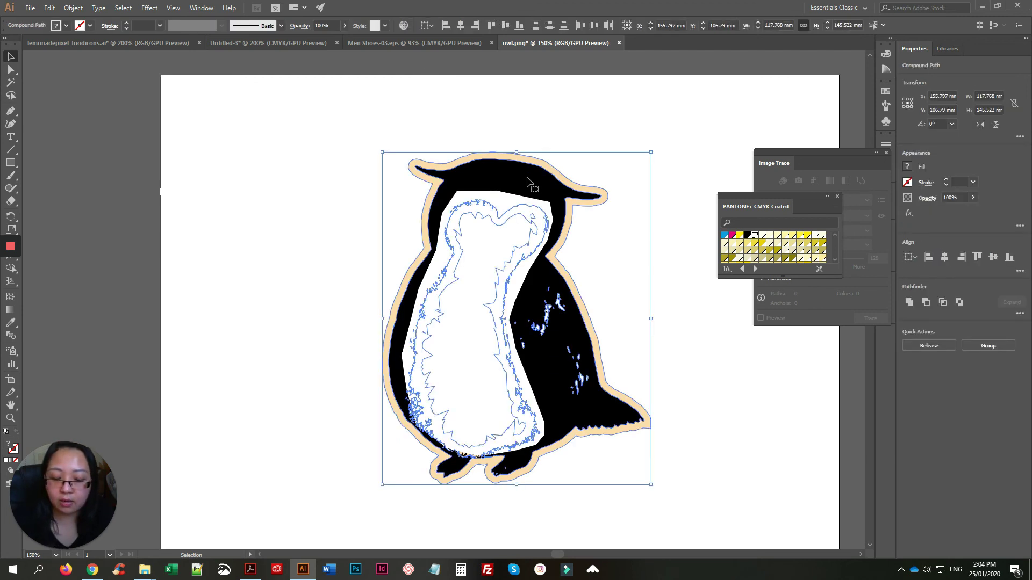
{"action": "left_click", "coordinate": [700, 294]}
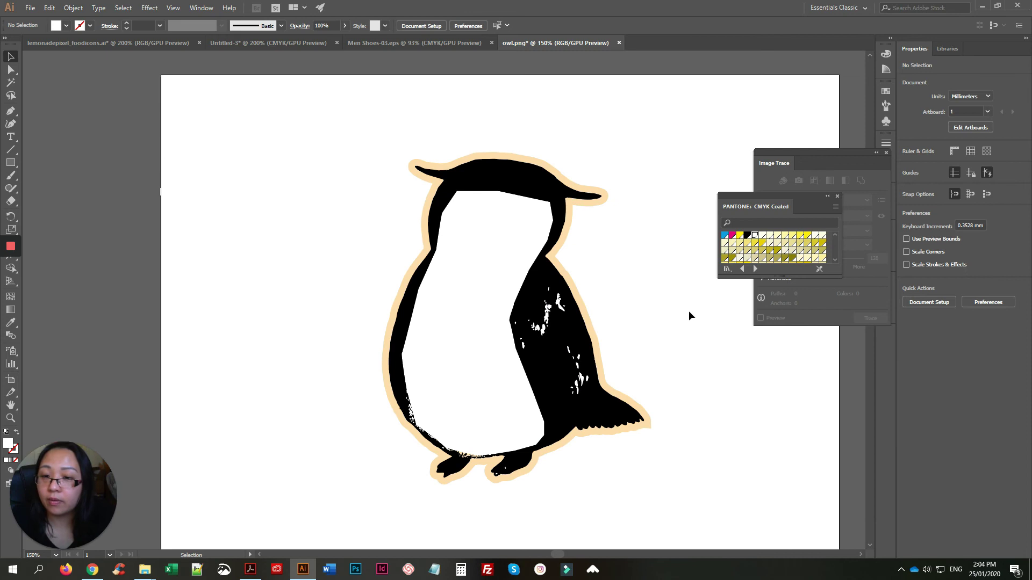
{"action": "left_click", "coordinate": [499, 180]}
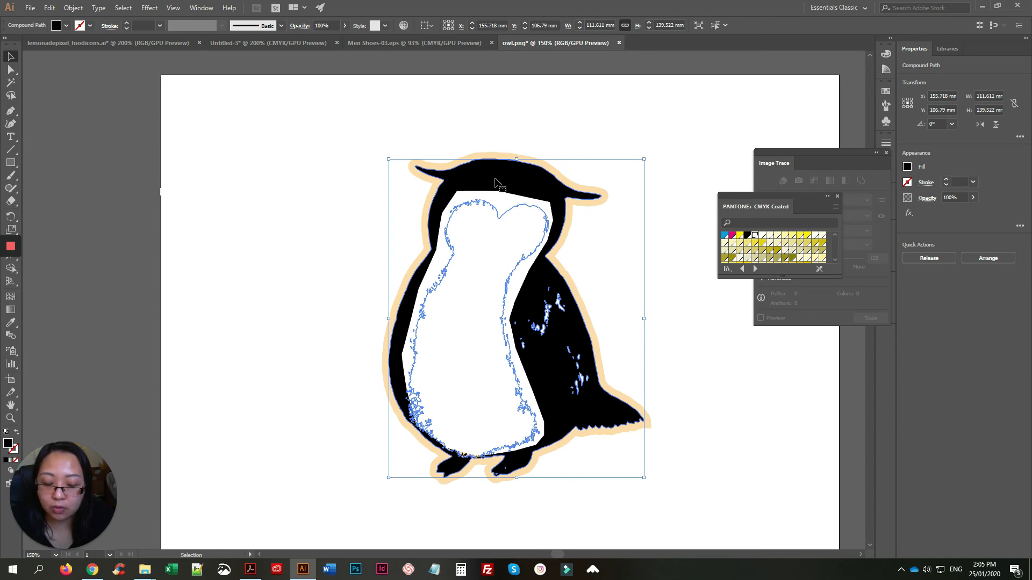
{"action": "key", "text": "a"}
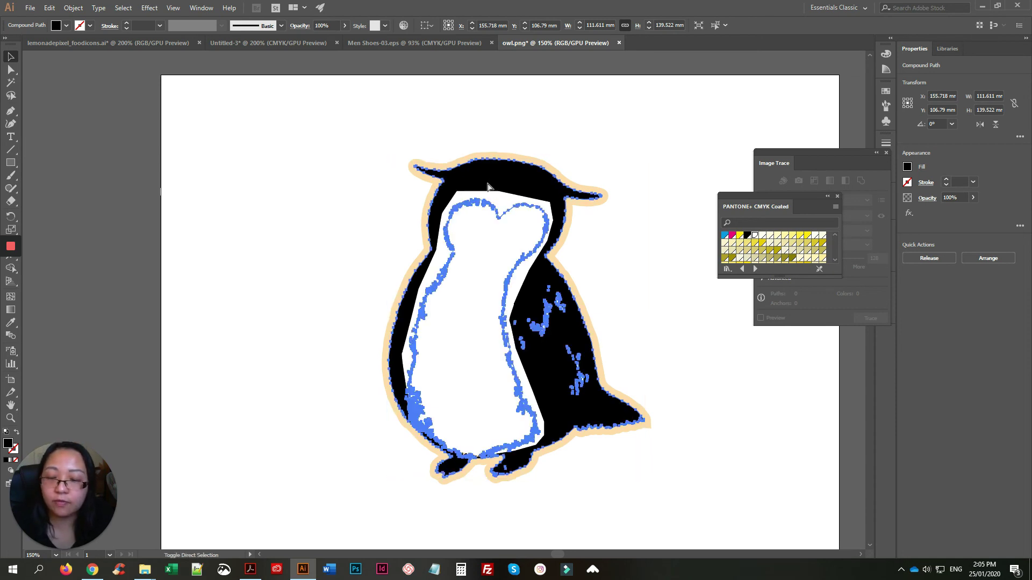
{"action": "left_click", "coordinate": [532, 151]}
{"action": "right_click", "coordinate": [517, 174]}
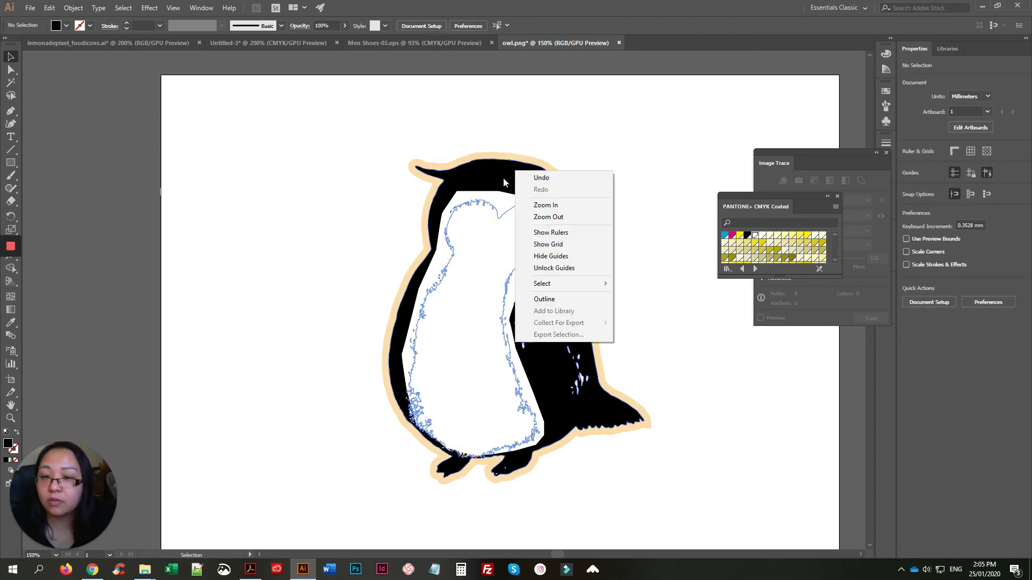
{"action": "left_click", "coordinate": [542, 178]}
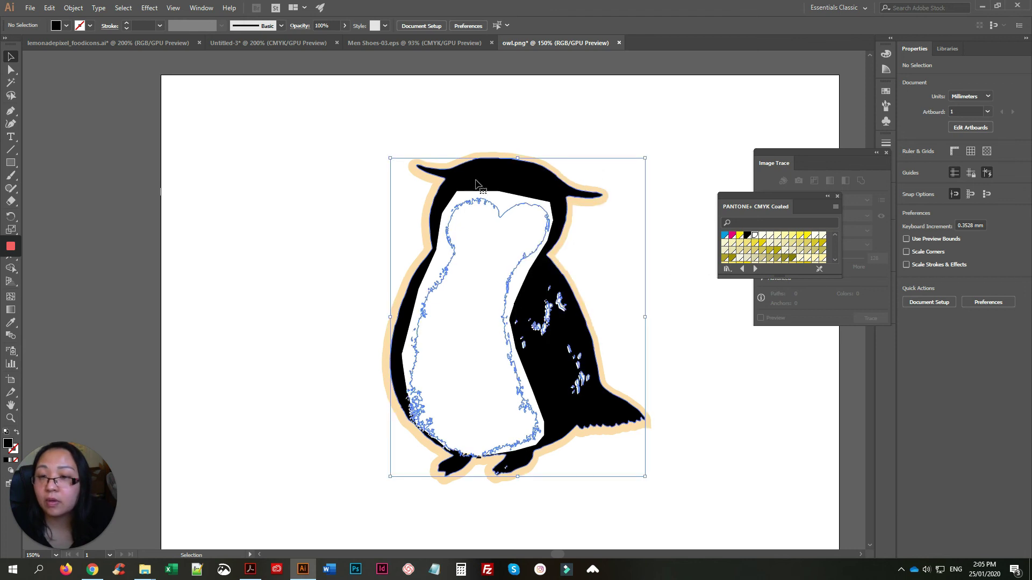
Select the owl's black compound path, undo its accidental nudge, and bring it to the front of the stacking order.
{"action": "left_click_drag", "start_coordinate": [489, 183], "coordinate": [487, 184]}
{"action": "left_click", "coordinate": [539, 140]}
{"action": "key", "text": "ctrl+z"}
{"action": "right_click", "coordinate": [540, 174]}
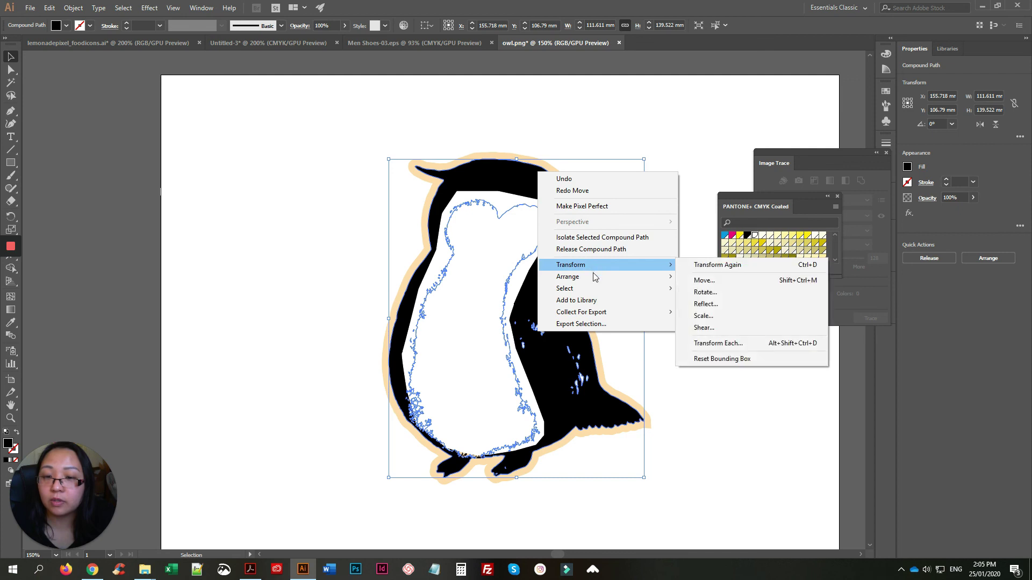
{"action": "mouse_move", "coordinate": [592, 275]}
{"action": "left_click", "coordinate": [705, 278]}
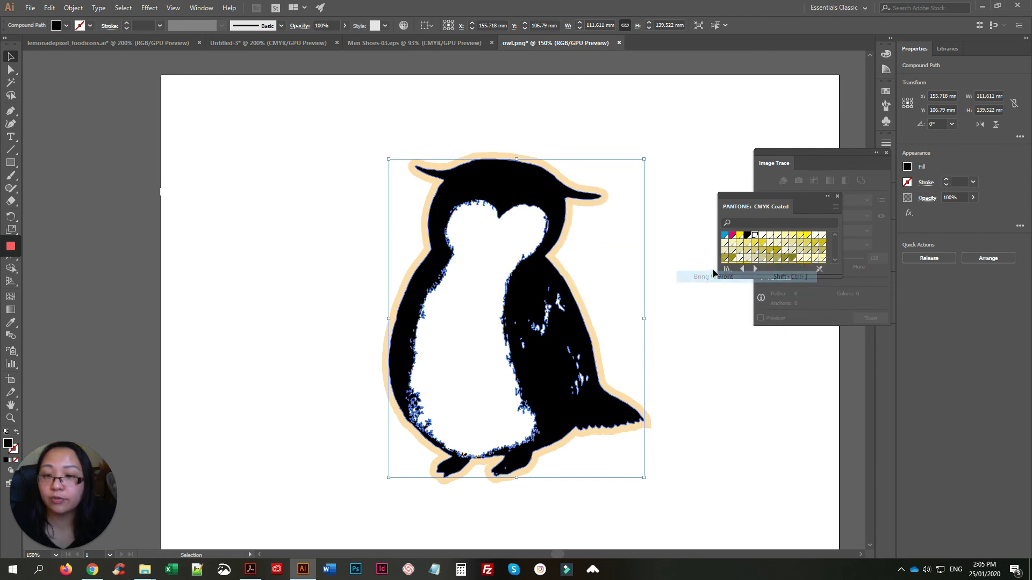
{"action": "left_click", "coordinate": [675, 121]}
Move the white face-and-belly shape aside, down towards the tail, to uncover the owl's facial details.
{"action": "left_click", "coordinate": [511, 237]}
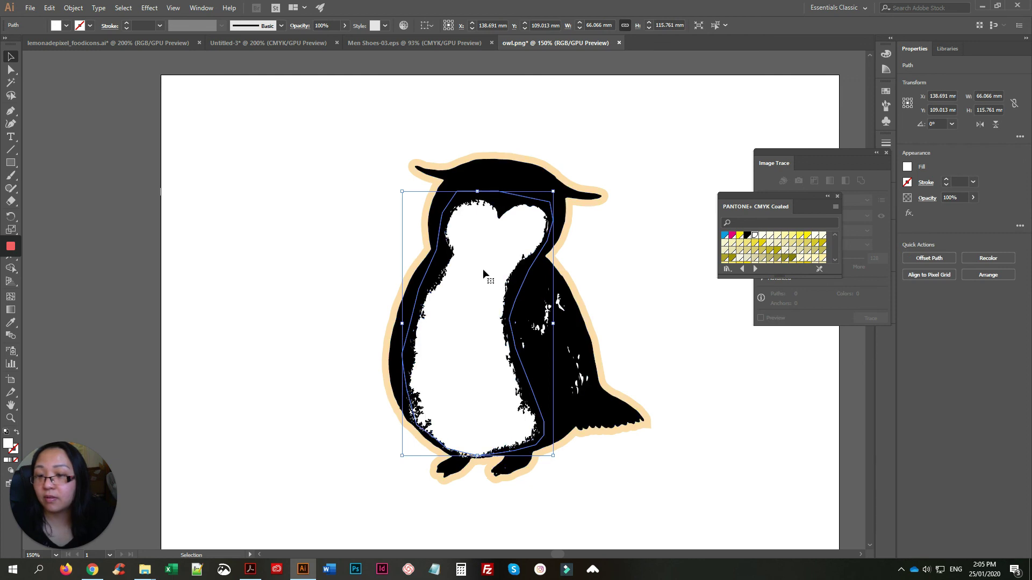
{"action": "left_click_drag", "start_coordinate": [475, 295], "coordinate": [626, 401]}
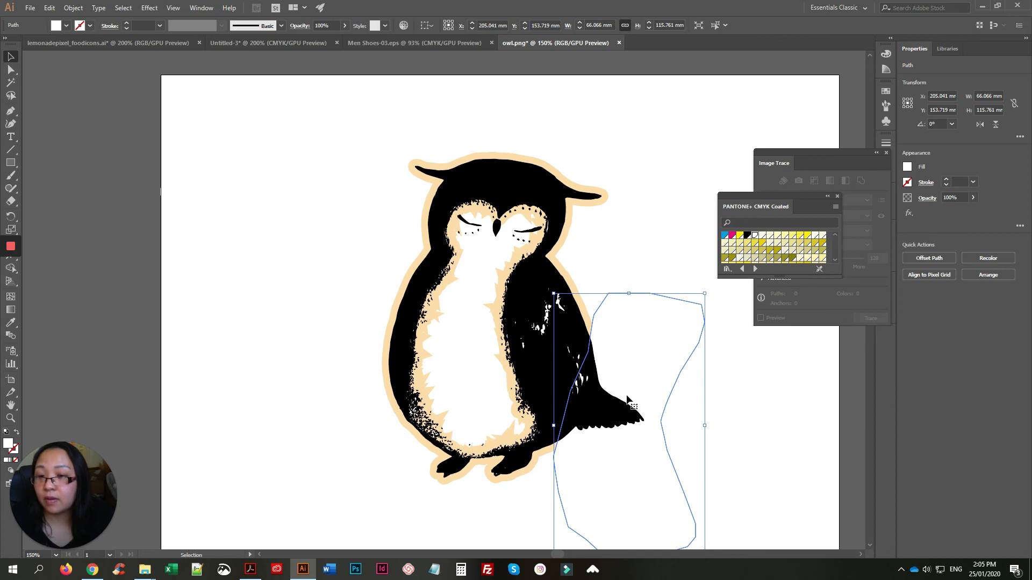
{"action": "key", "text": "a"}
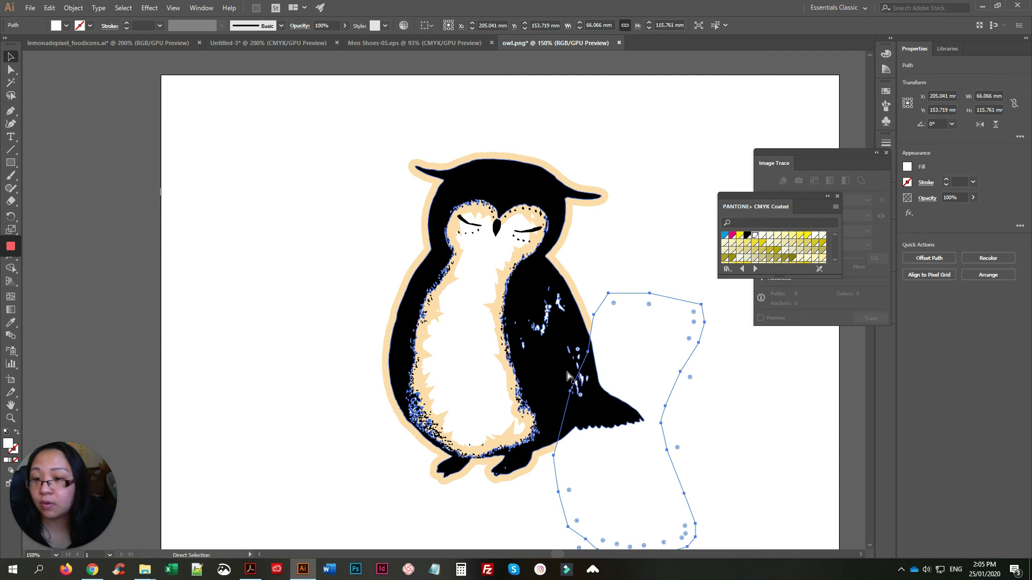
{"action": "left_click", "coordinate": [10, 61]}
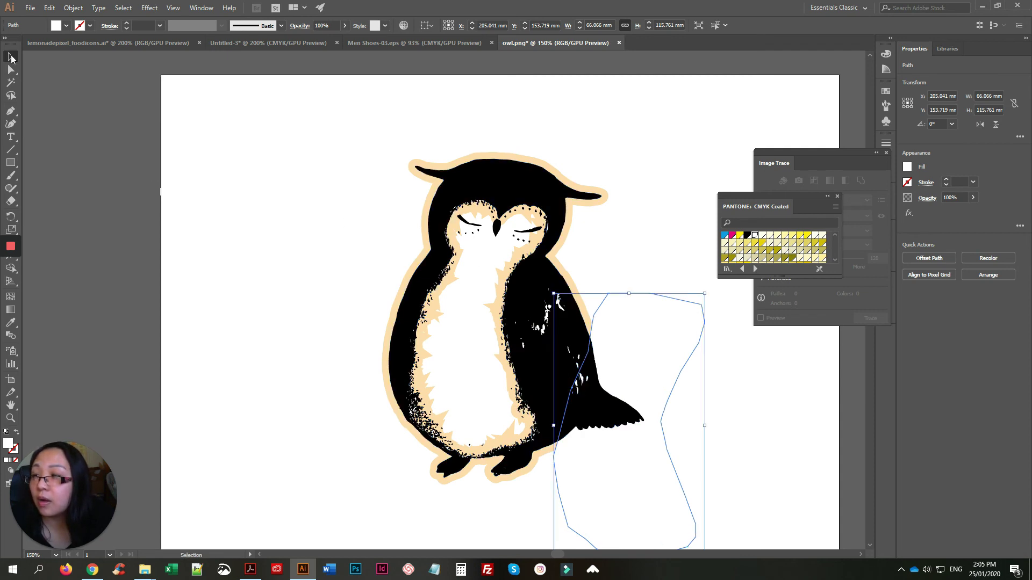
Select the owl's beak, both closed eyes and the dots beneath them, and group them.
{"action": "scroll", "coordinate": [500, 301], "scroll_direction": "up", "scroll_amount": 3}
{"action": "left_click_drag", "start_coordinate": [512, 319], "coordinate": [721, 405]}
{"action": "left_click", "coordinate": [464, 349]}
{"action": "left_click", "coordinate": [423, 342], "text": "shift"}
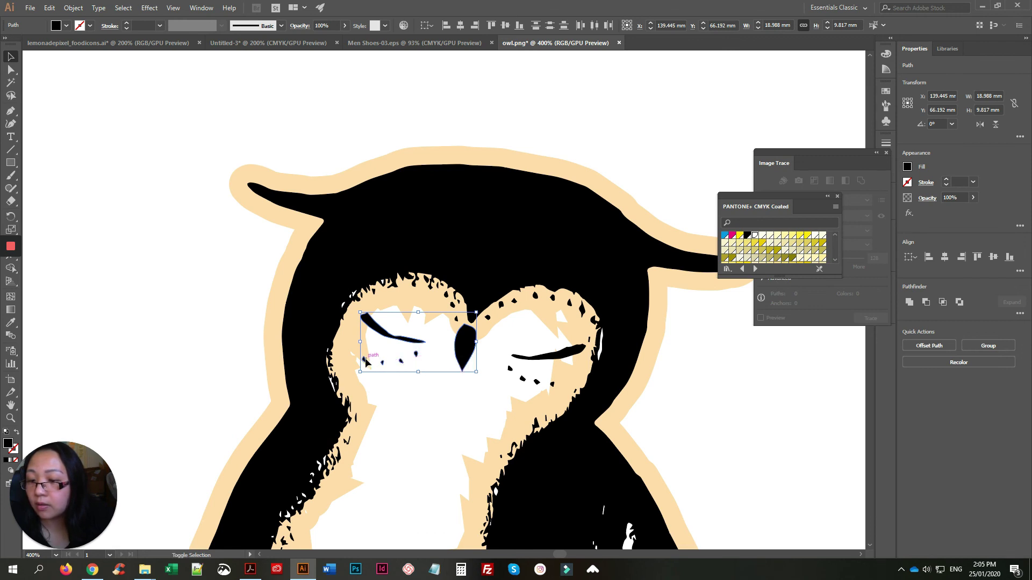
{"action": "left_click", "coordinate": [577, 356], "text": "shift"}
{"action": "left_click", "coordinate": [555, 385], "text": "shift"}
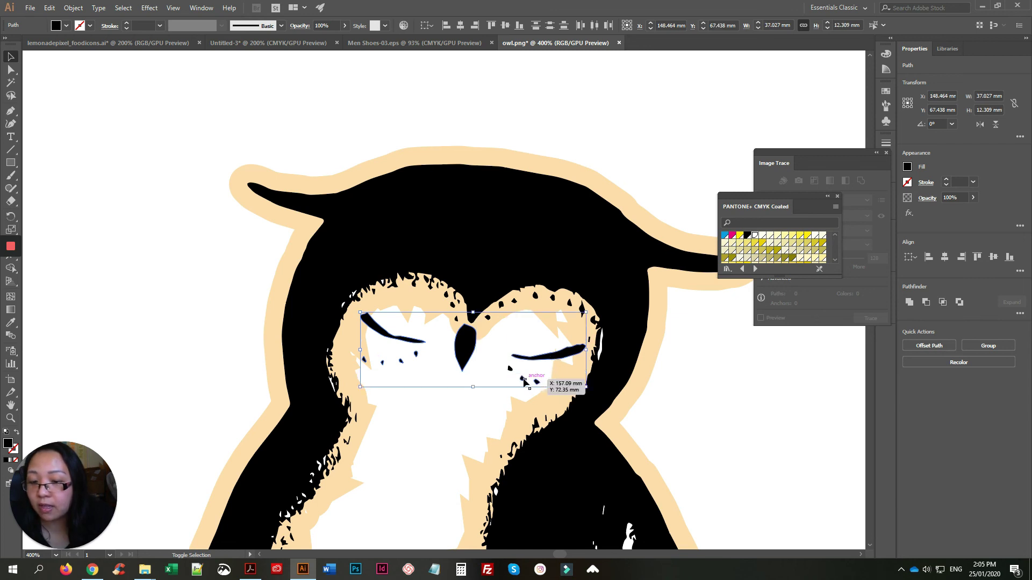
{"action": "key", "text": "ctrl+g"}
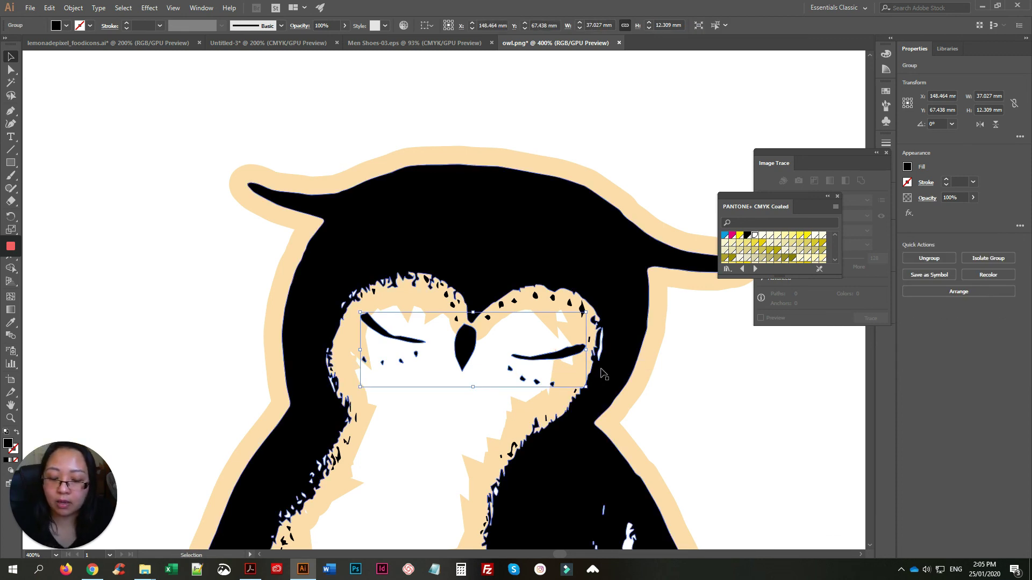
Bring the grouped facial features to the front of the stacking order.
{"action": "right_click", "coordinate": [551, 358]}
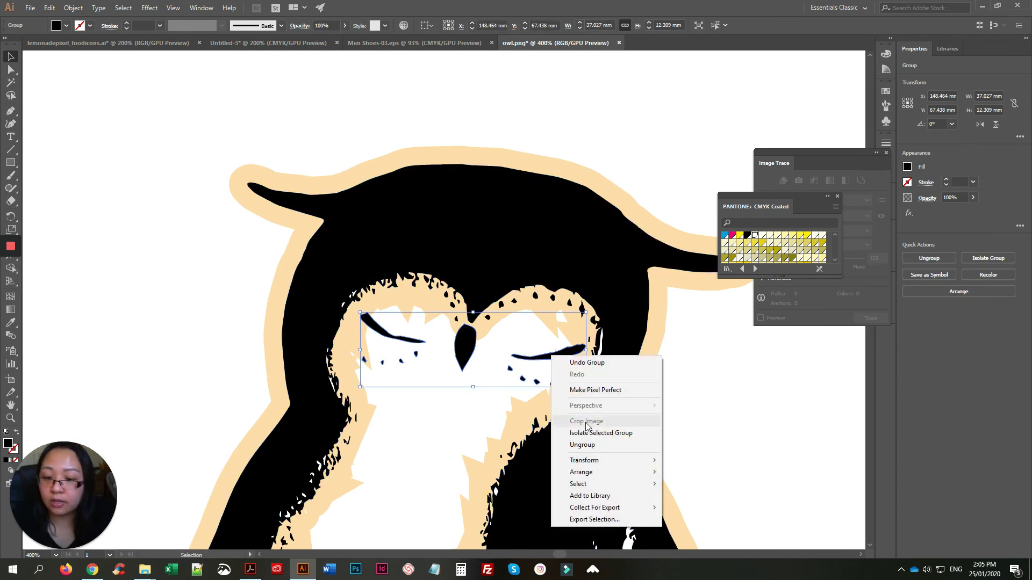
{"action": "mouse_move", "coordinate": [583, 472]}
{"action": "left_click", "coordinate": [745, 472]}
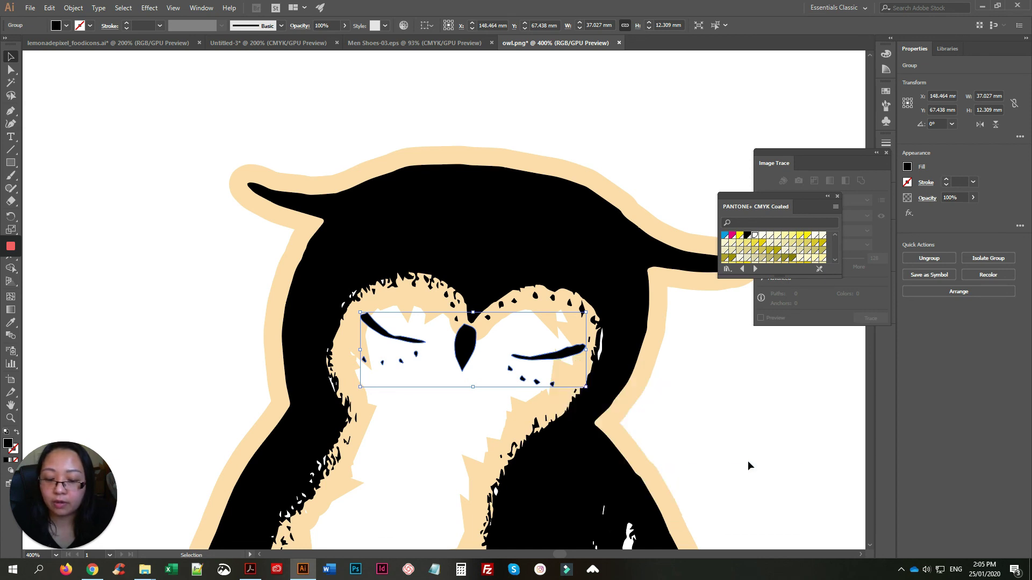
Move the white shape back behind the owl's face and belly, and deselect it.
{"action": "key", "text": "ctrl+minus"}
{"action": "key", "text": "ctrl+minus"}
{"action": "key", "text": "ctrl+minus"}
{"action": "left_click", "coordinate": [749, 461]}
{"action": "left_click_drag", "start_coordinate": [648, 479], "coordinate": [469, 310]}
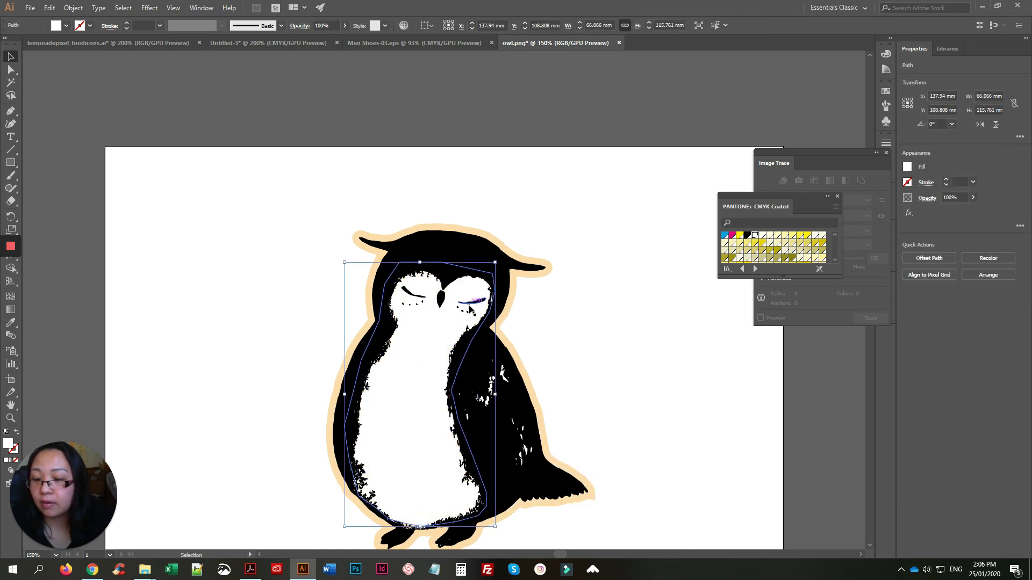
{"action": "left_click", "coordinate": [617, 308]}
Widen the white backing shape slightly to about 66.8 mm, extend its lower edge slightly downward, and deselect it.
{"action": "left_click", "coordinate": [503, 377]}
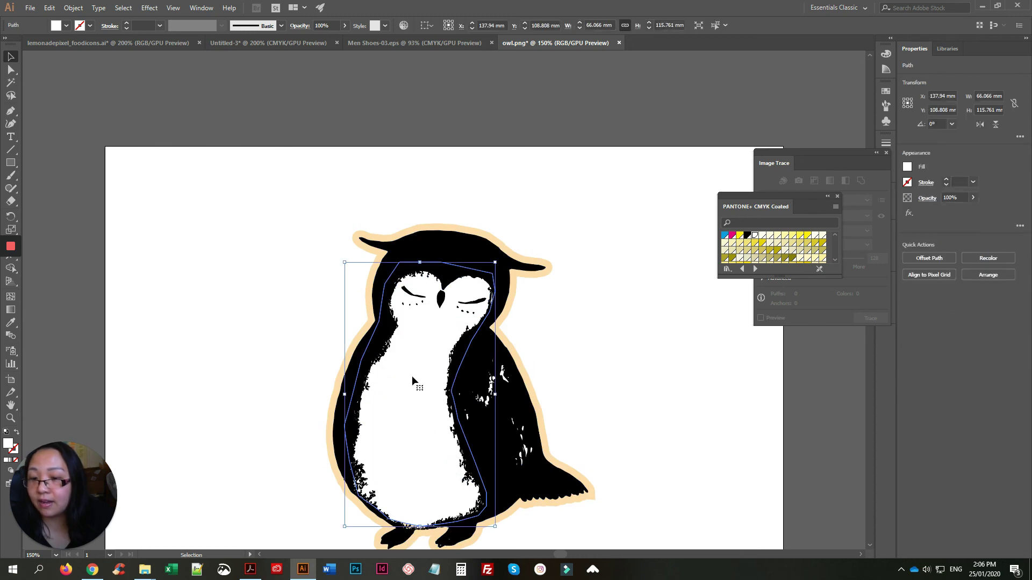
{"action": "left_click_drag", "start_coordinate": [495, 394], "coordinate": [498, 395]}
{"action": "left_click", "coordinate": [670, 364]}
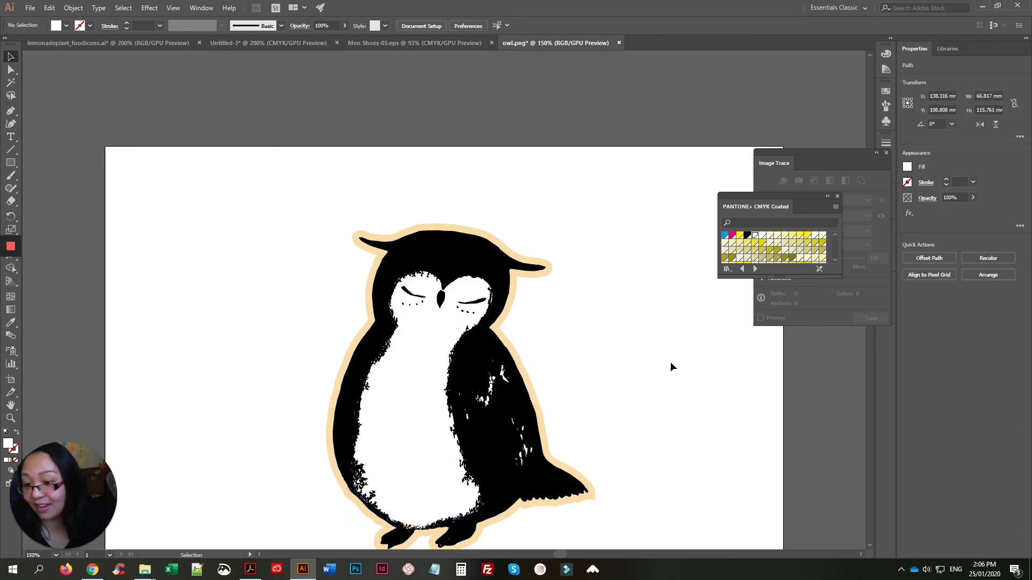
{"action": "left_click", "coordinate": [404, 469]}
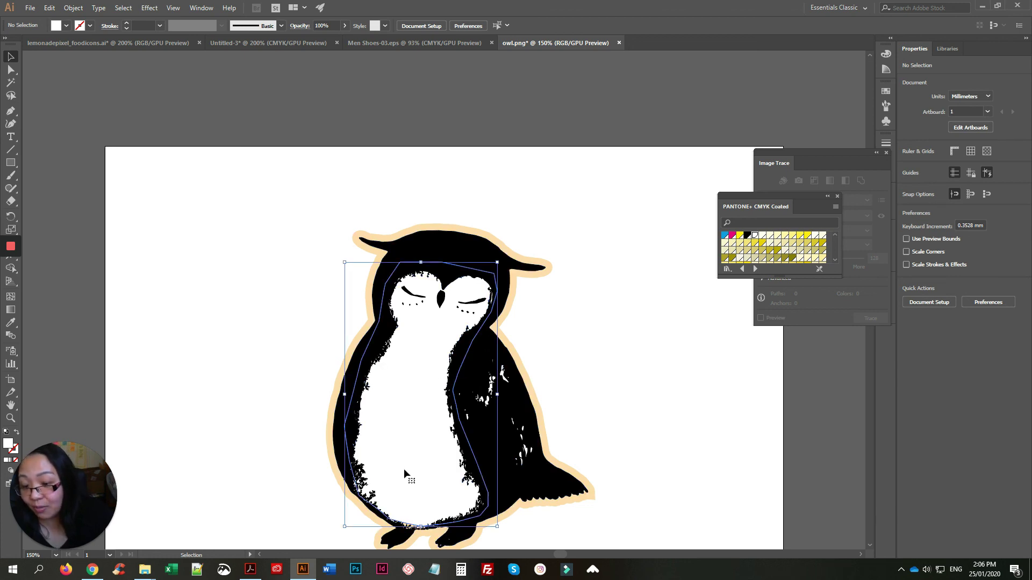
{"action": "left_click_drag", "start_coordinate": [420, 526], "coordinate": [421, 530]}
{"action": "left_click", "coordinate": [649, 401]}
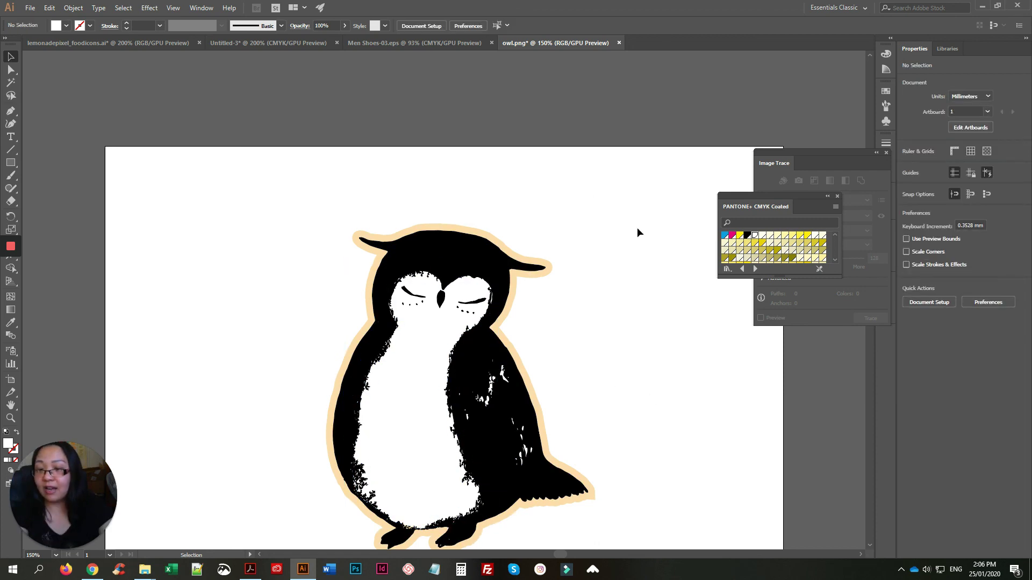
Swap the peach outline's fill to its stroke so it has no fill, and colour the stroke black.
{"action": "left_click", "coordinate": [484, 228]}
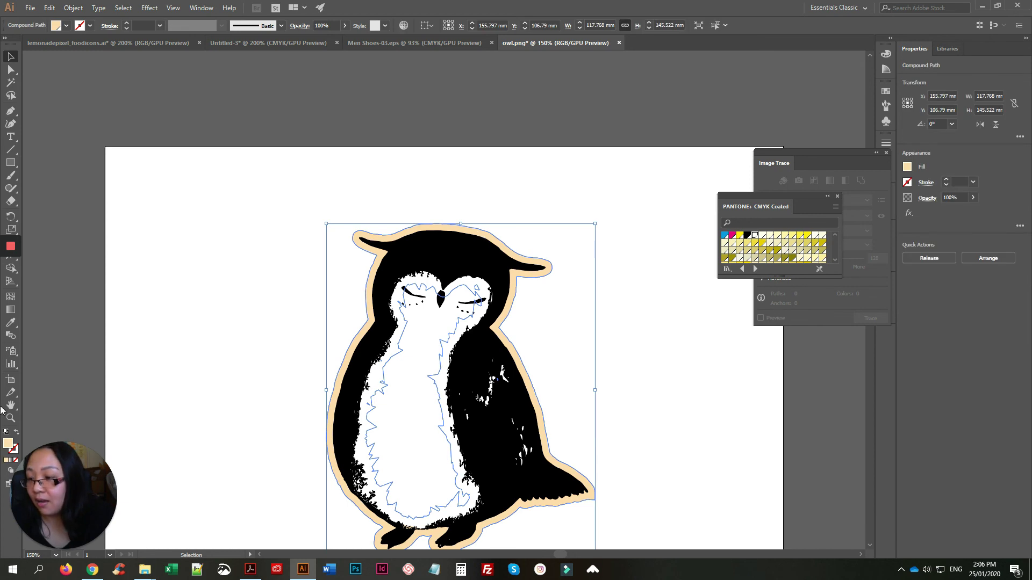
{"action": "left_click", "coordinate": [18, 432]}
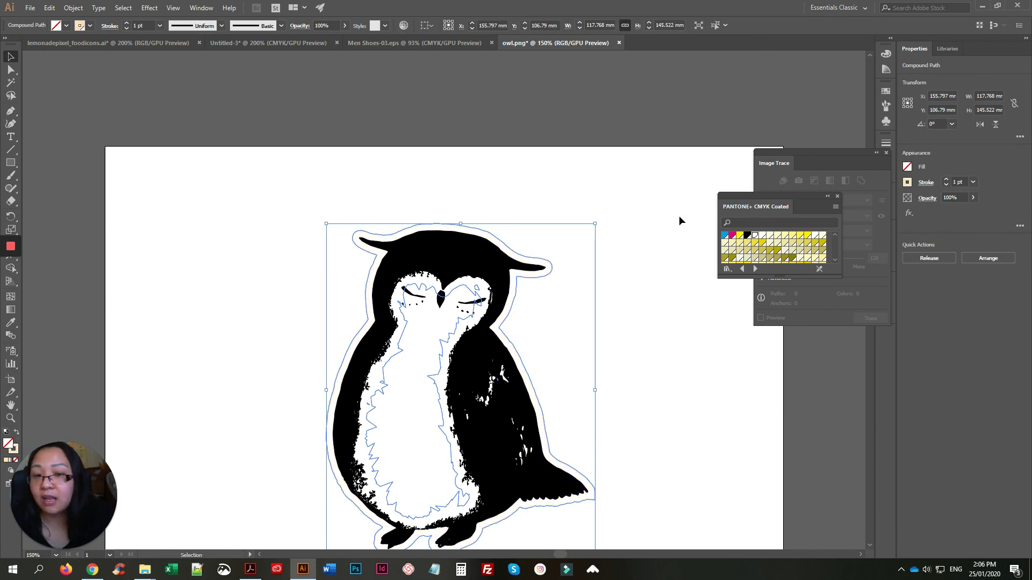
{"action": "left_click", "coordinate": [747, 236]}
{"action": "key", "text": "ctrl+z"}
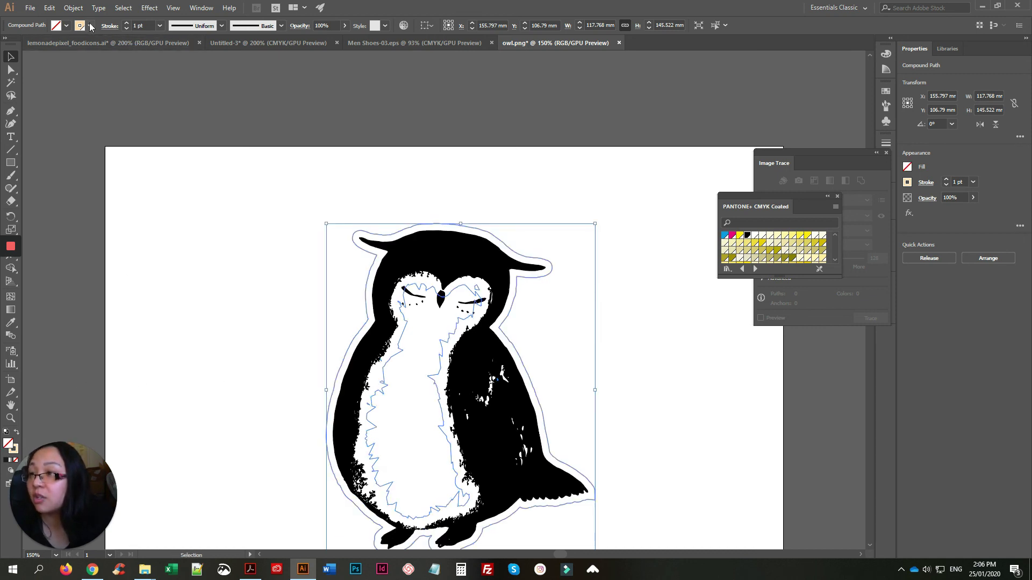
{"action": "left_click", "coordinate": [66, 25]}
{"action": "left_click", "coordinate": [28, 45]}
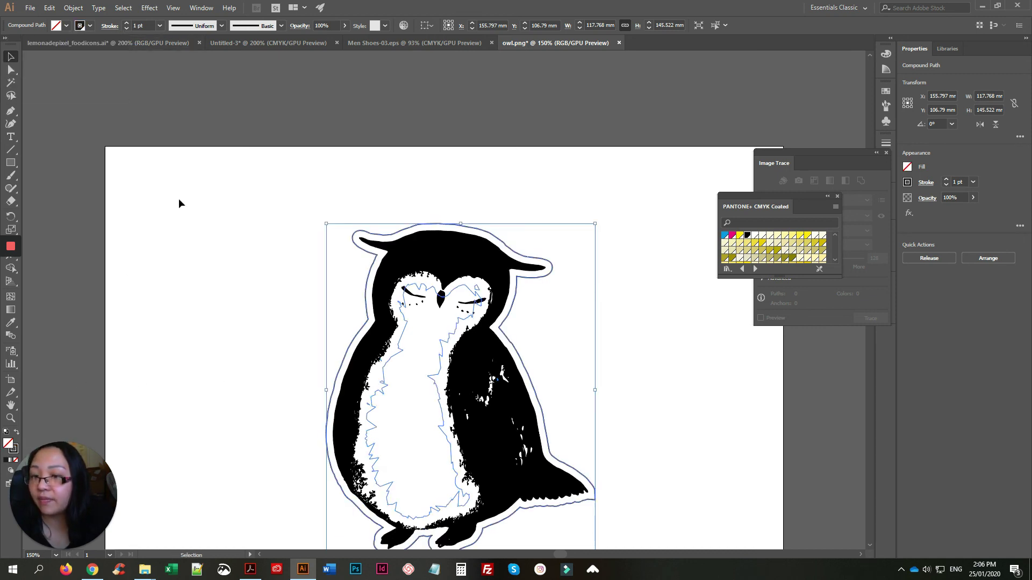
Turn the owl's black outline stroke into a dashed line with 3 pt dashes, and deselect it.
{"action": "left_click", "coordinate": [886, 144]}
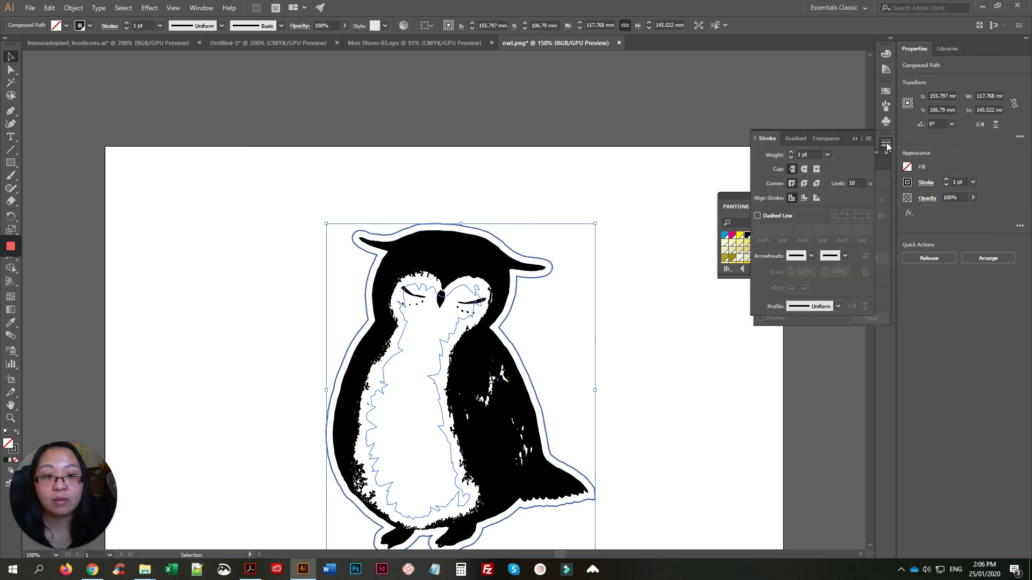
{"action": "left_click", "coordinate": [758, 216]}
{"action": "left_click", "coordinate": [660, 289]}
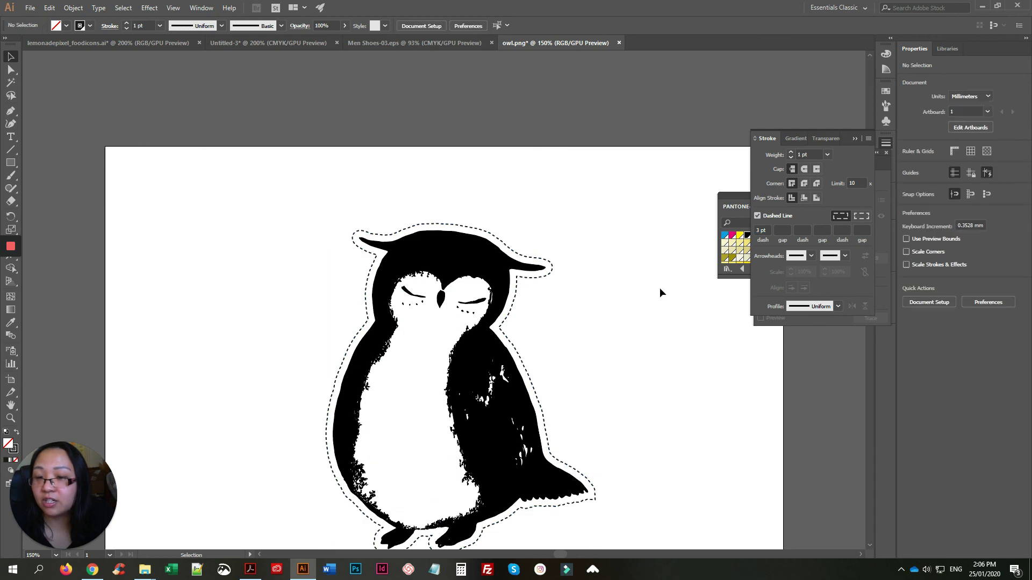
{"action": "scroll", "coordinate": [666, 296], "scroll_direction": "down", "scroll_amount": 3}
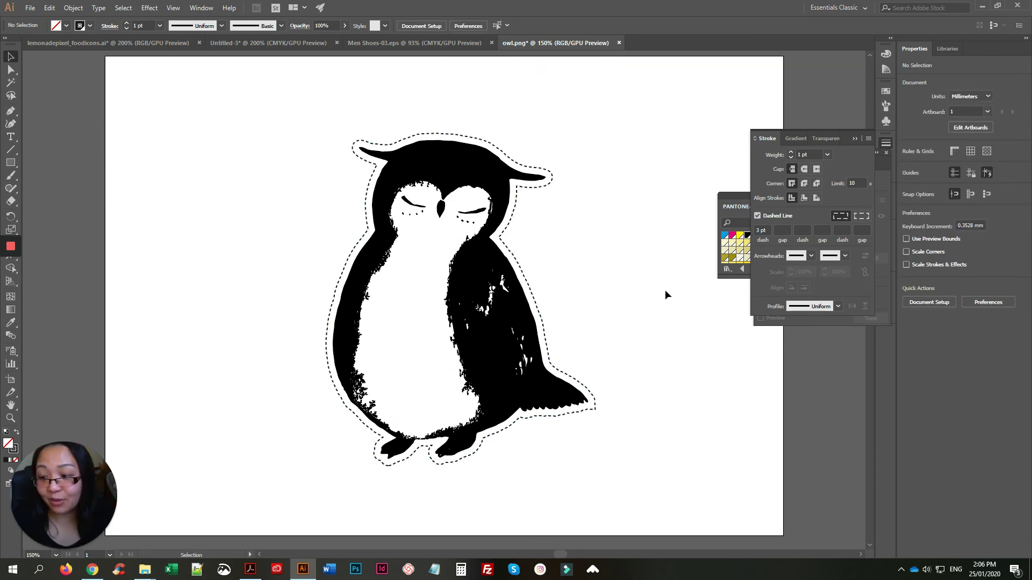
{"action": "scroll", "coordinate": [610, 306], "scroll_direction": "up", "scroll_amount": 3}
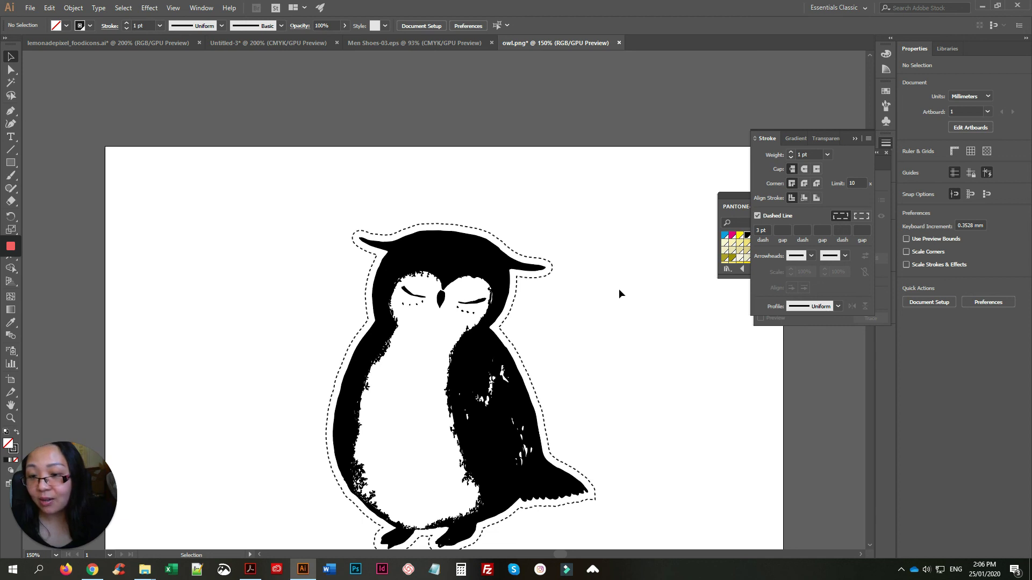
Select the owl's black traced artwork inside the dashed outline.
{"action": "left_click", "coordinate": [438, 253]}
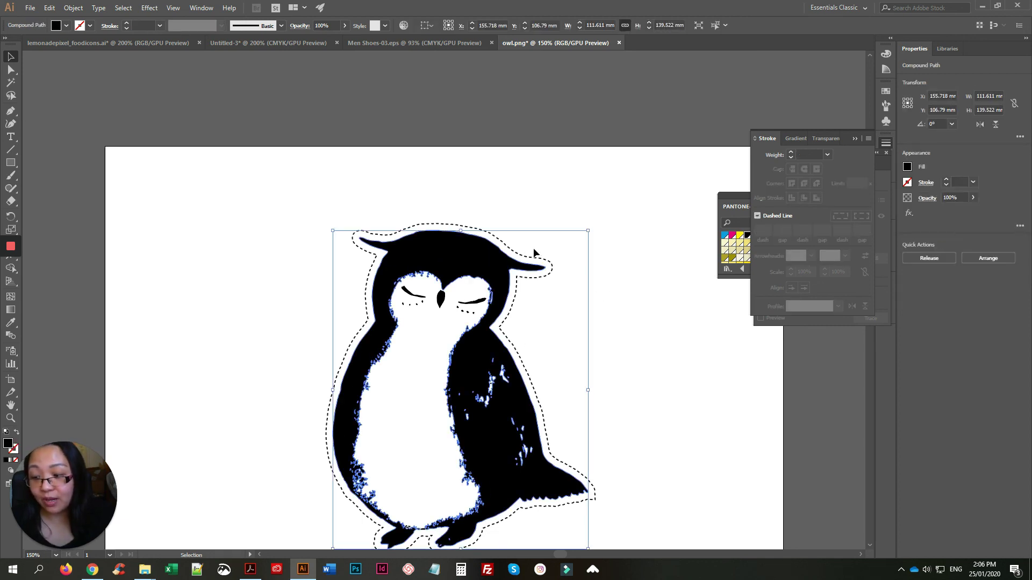